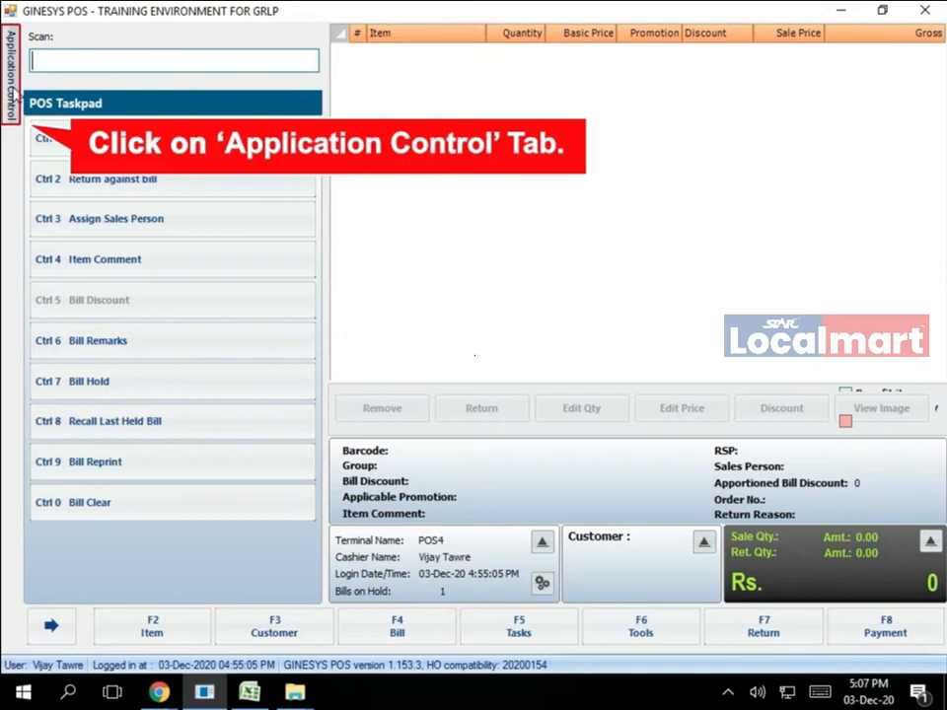
- Go to Back Office analytics and list the Stock report layouts
{"action": "left_click", "coordinate": [14, 74]}
{"action": "left_click", "coordinate": [57, 121]}
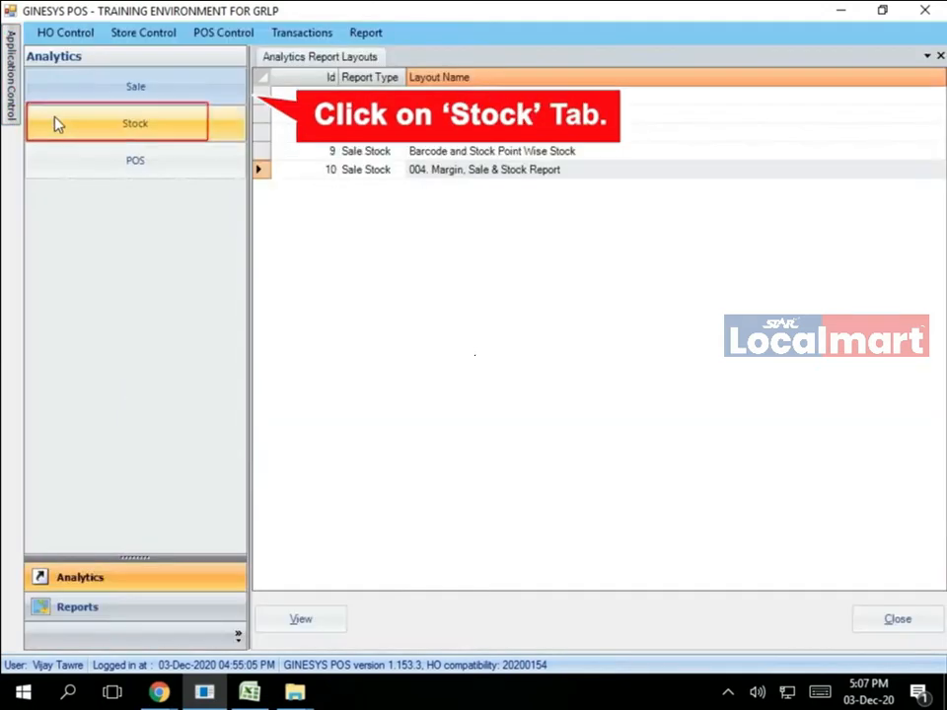
{"action": "left_click", "coordinate": [126, 138]}
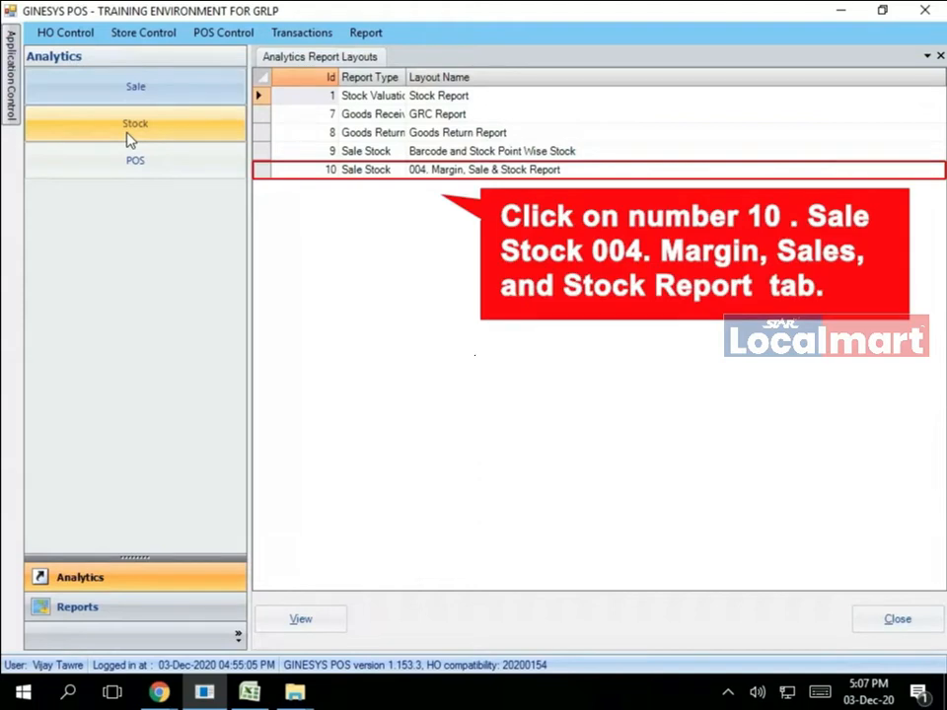
- Run the 004. Margin, Sale & Stock Report for 23-Oct-20 to 03-Dec-20, all items, Analyze, and print-preview it
{"action": "double_click", "coordinate": [421, 175]}
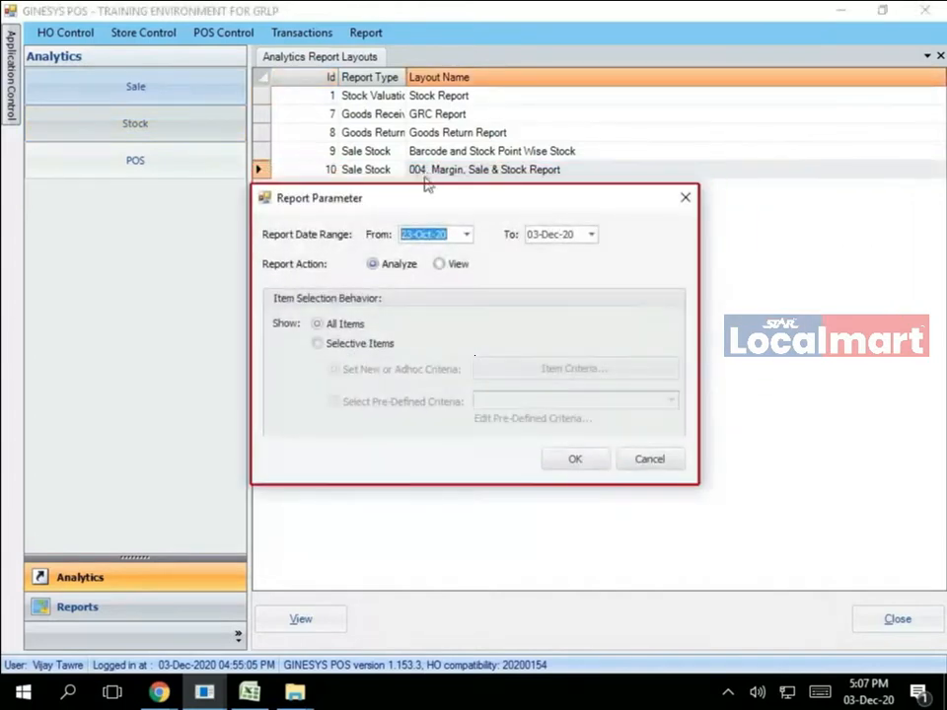
{"action": "left_click", "coordinate": [564, 235]}
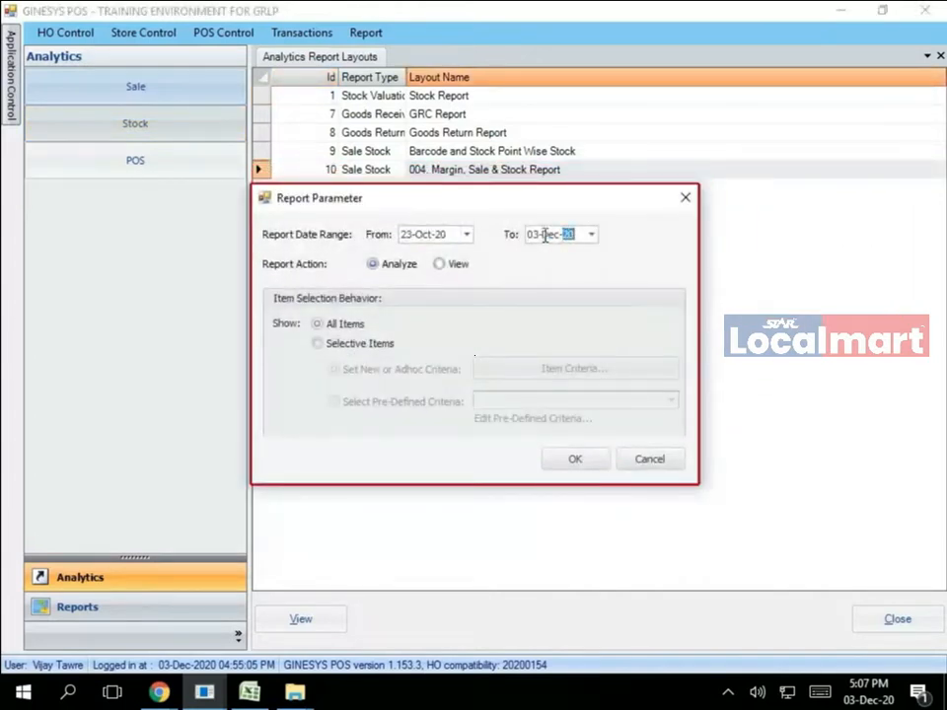
{"action": "left_click", "coordinate": [372, 266]}
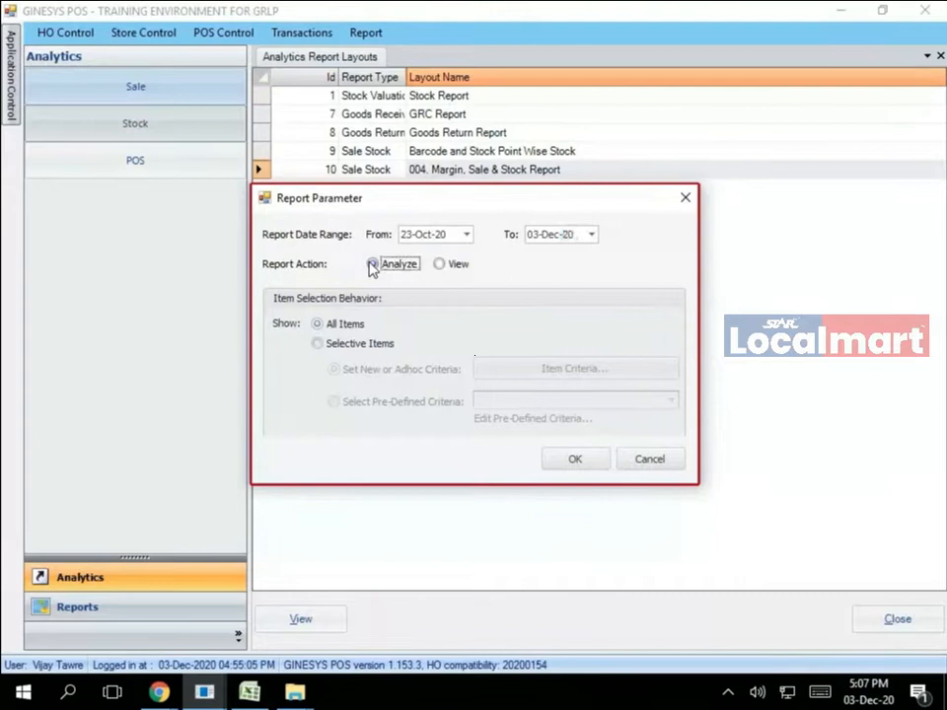
{"action": "left_click", "coordinate": [321, 325]}
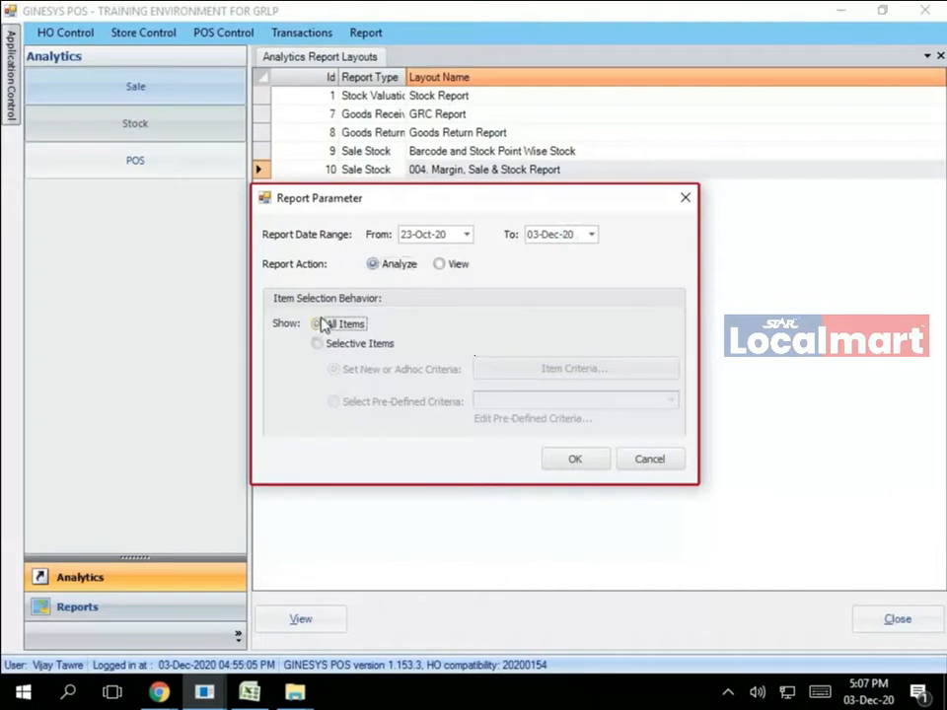
{"action": "left_click", "coordinate": [554, 465]}
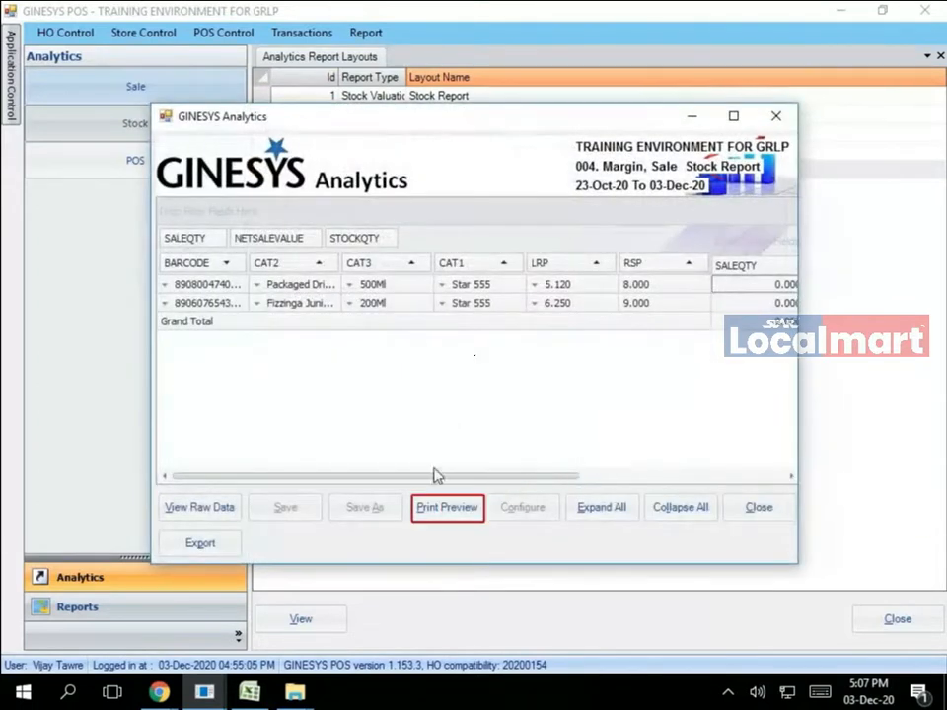
{"action": "left_click", "coordinate": [449, 513]}
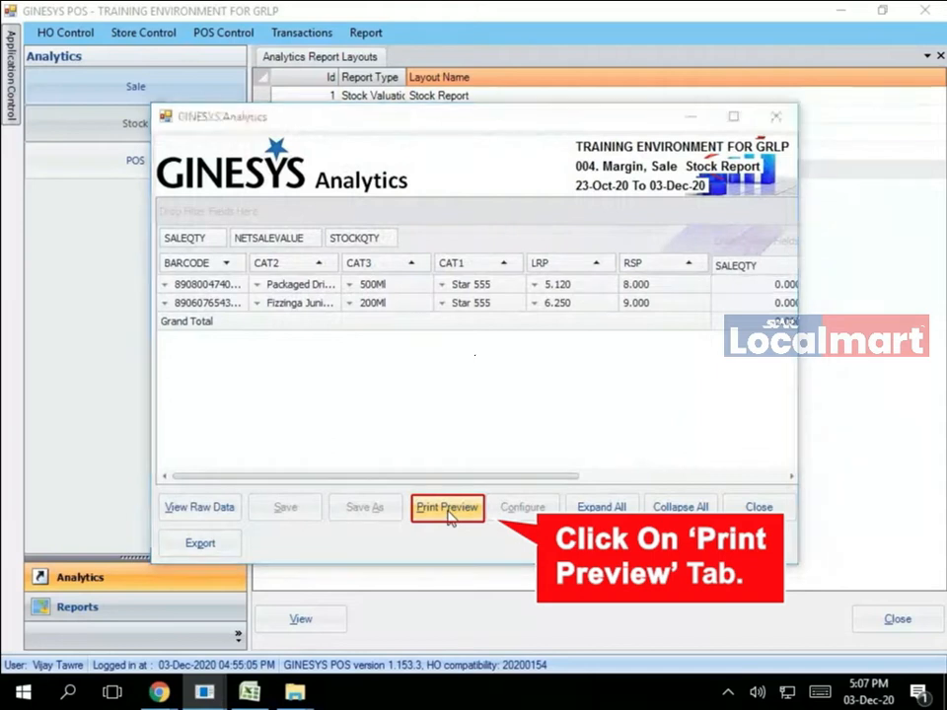
- Maximize the print preview and export it as an XLS file with default export settings
{"action": "mouse_move", "coordinate": [225, 696]}
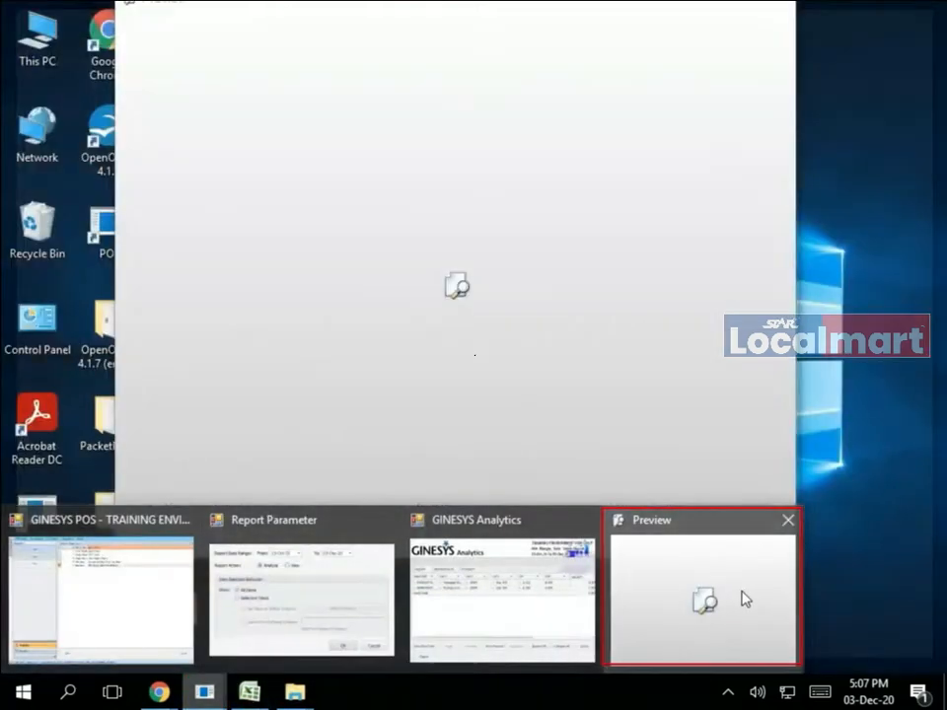
{"action": "left_click", "coordinate": [745, 599]}
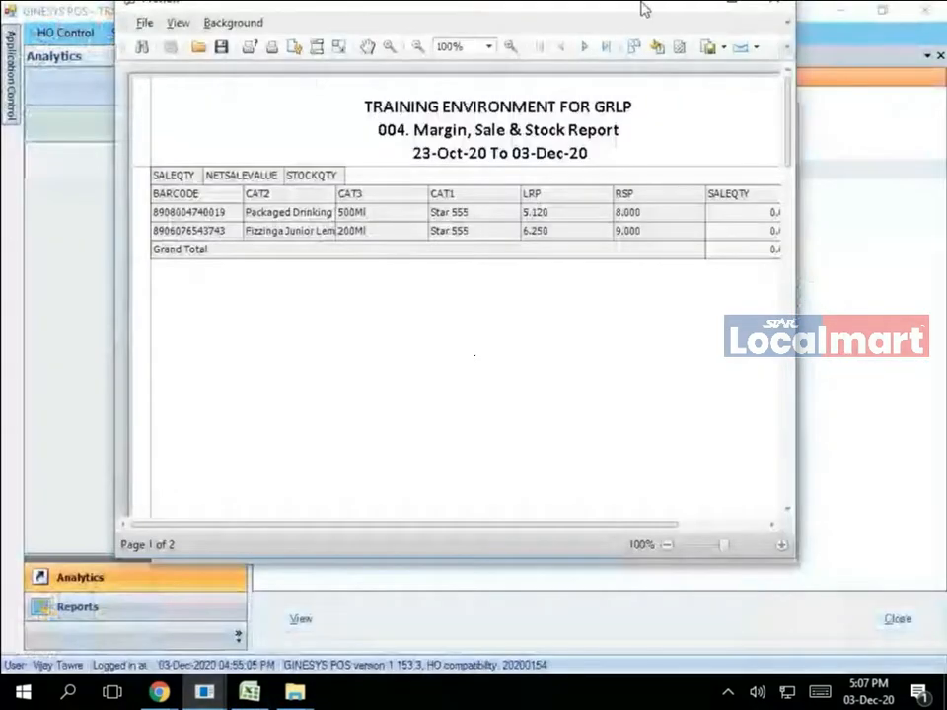
{"action": "left_click", "coordinate": [726, 8]}
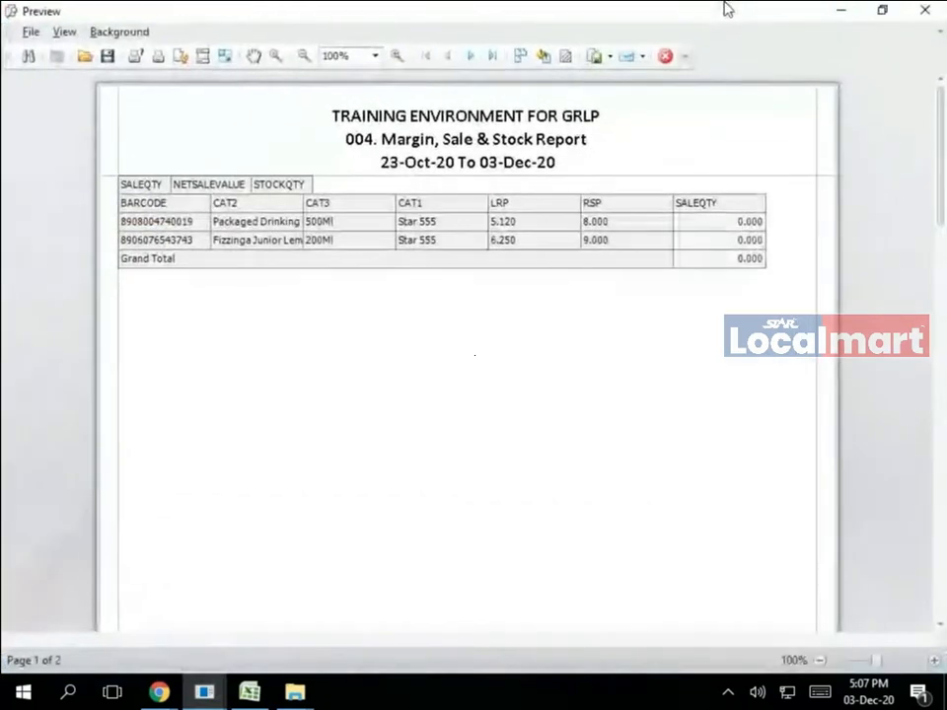
{"action": "left_click", "coordinate": [27, 32]}
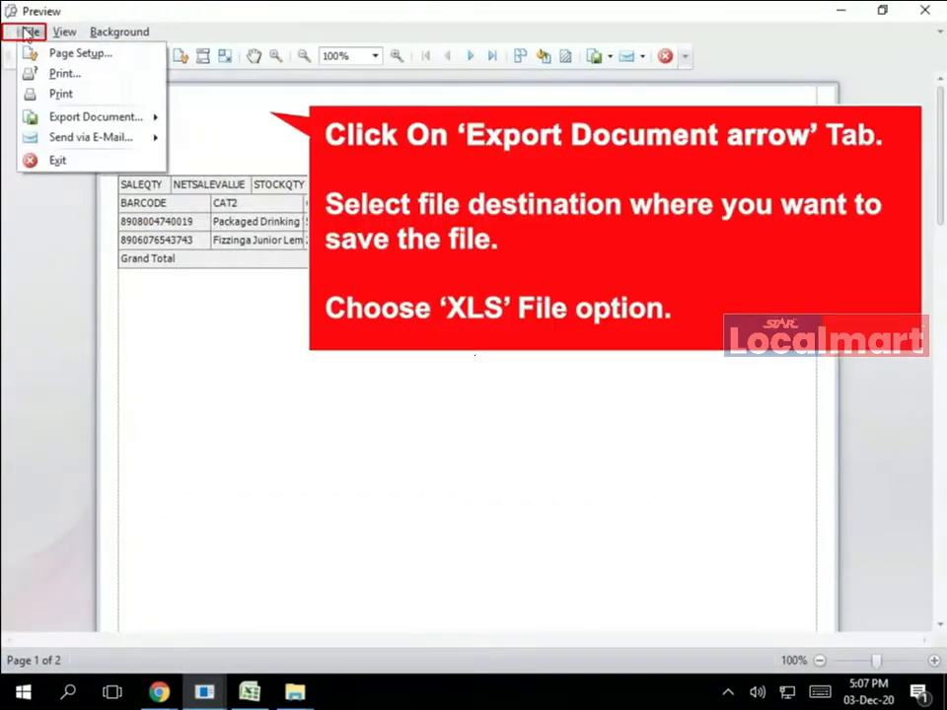
{"action": "mouse_move", "coordinate": [50, 118]}
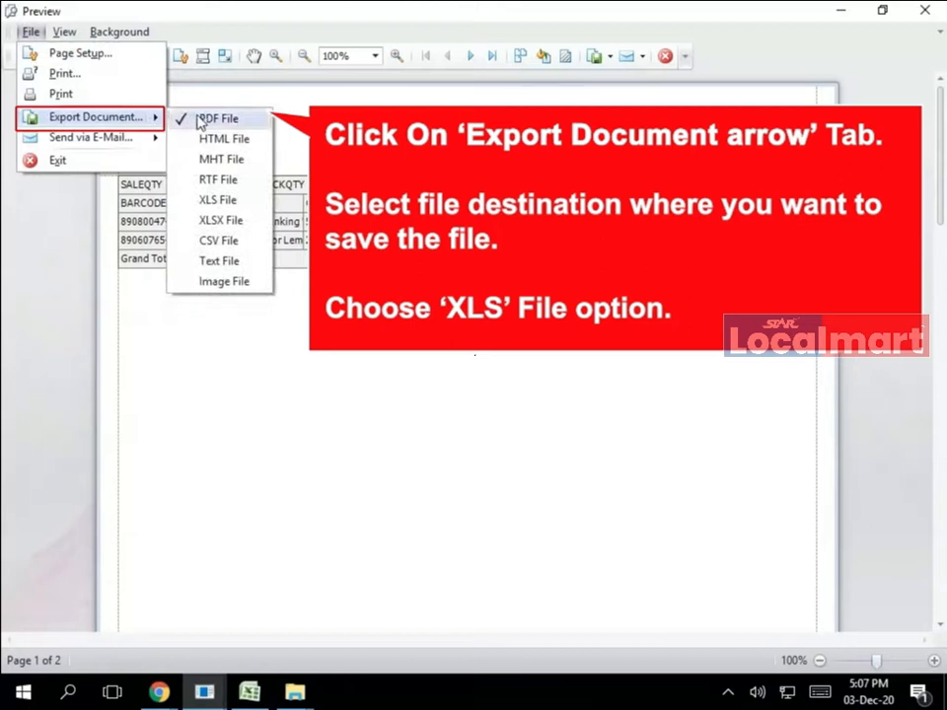
{"action": "left_click", "coordinate": [259, 204]}
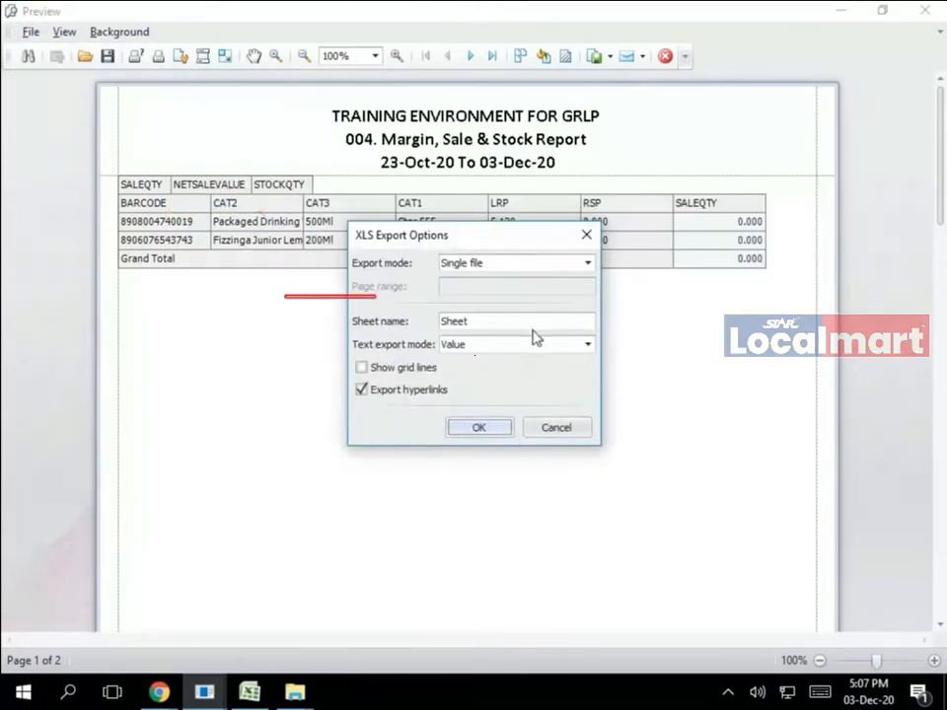
{"action": "left_click", "coordinate": [476, 428]}
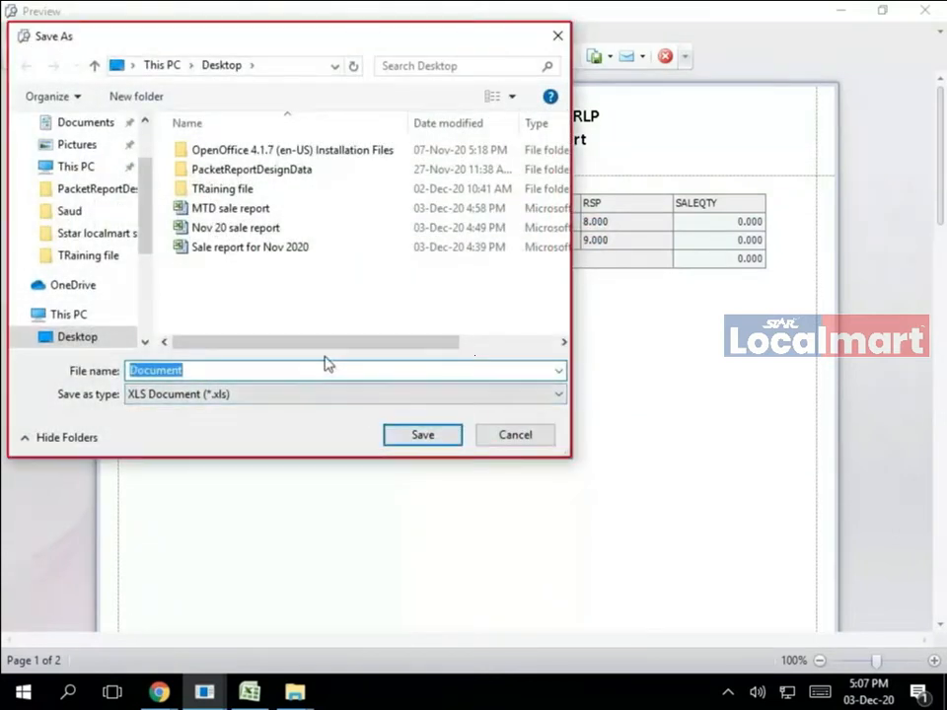
- Save the export as 'MTD margin report' XLS Document on the Desktop and open it in Excel
{"action": "type", "text": "MTD"}
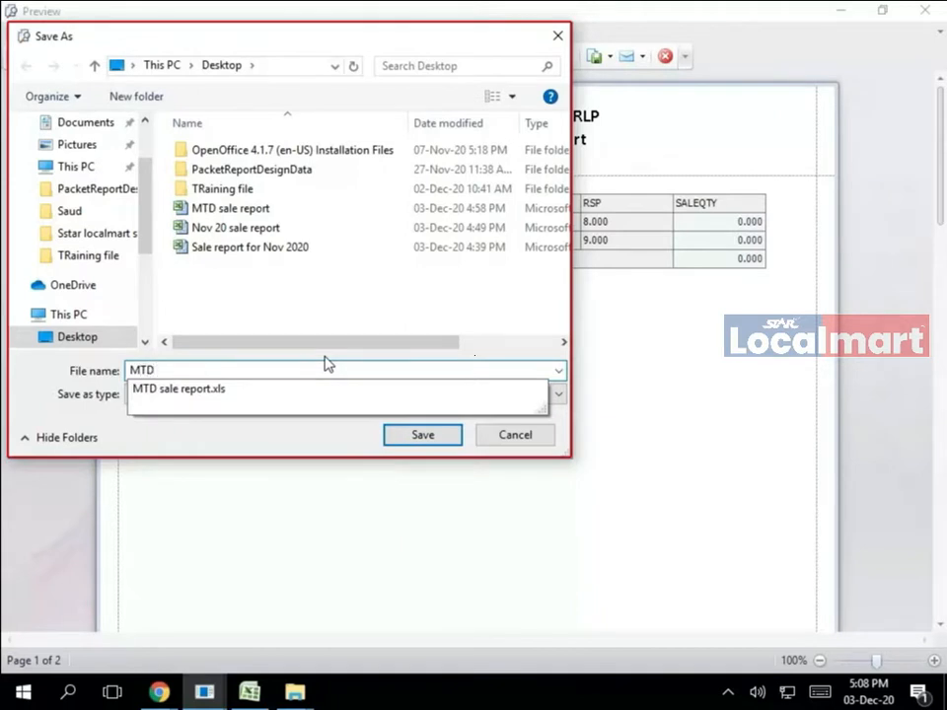
{"action": "type", "text": " margin "}
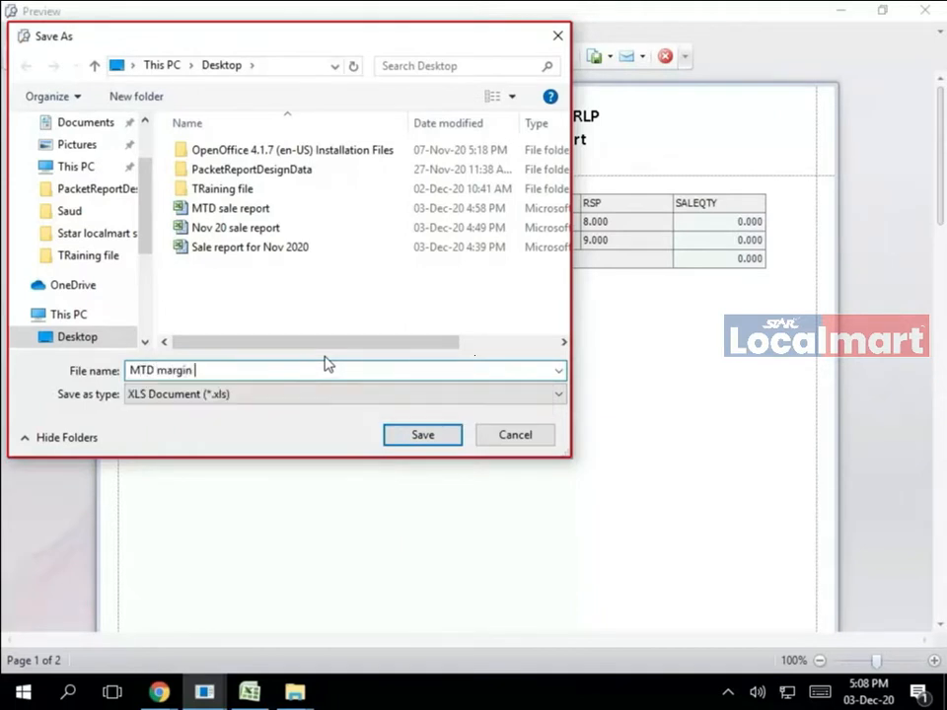
{"action": "type", "text": "report"}
{"action": "left_click", "coordinate": [116, 344]}
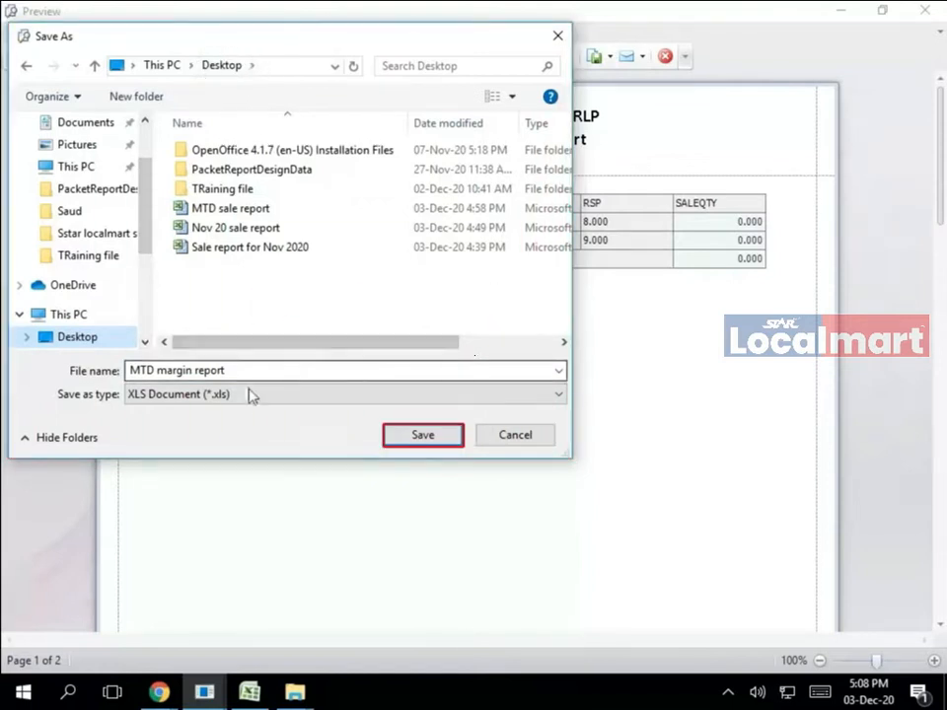
{"action": "left_click", "coordinate": [559, 395]}
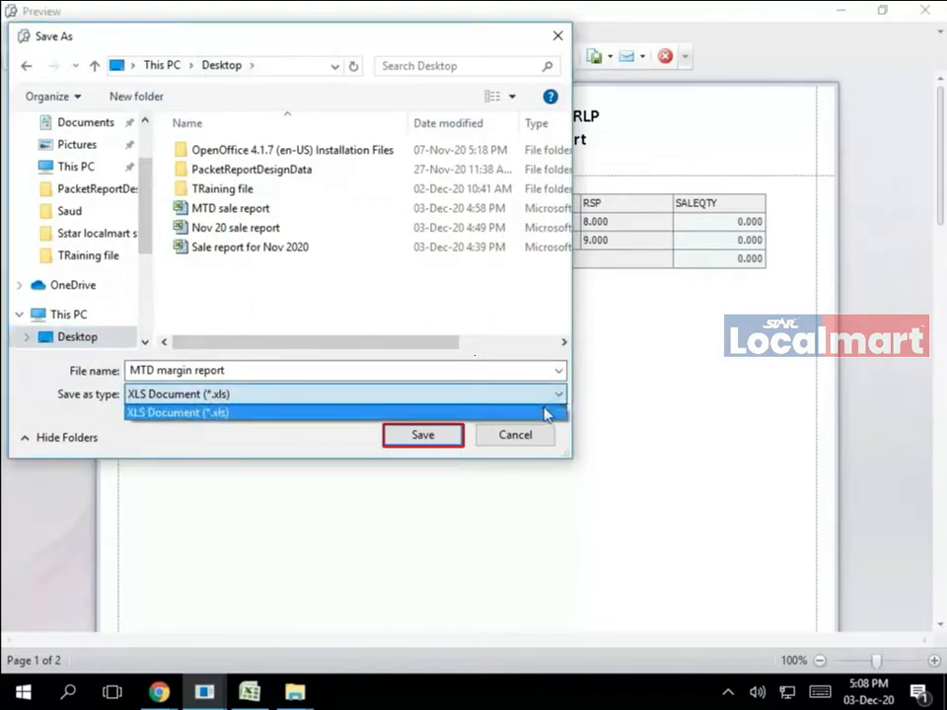
{"action": "left_click", "coordinate": [535, 413]}
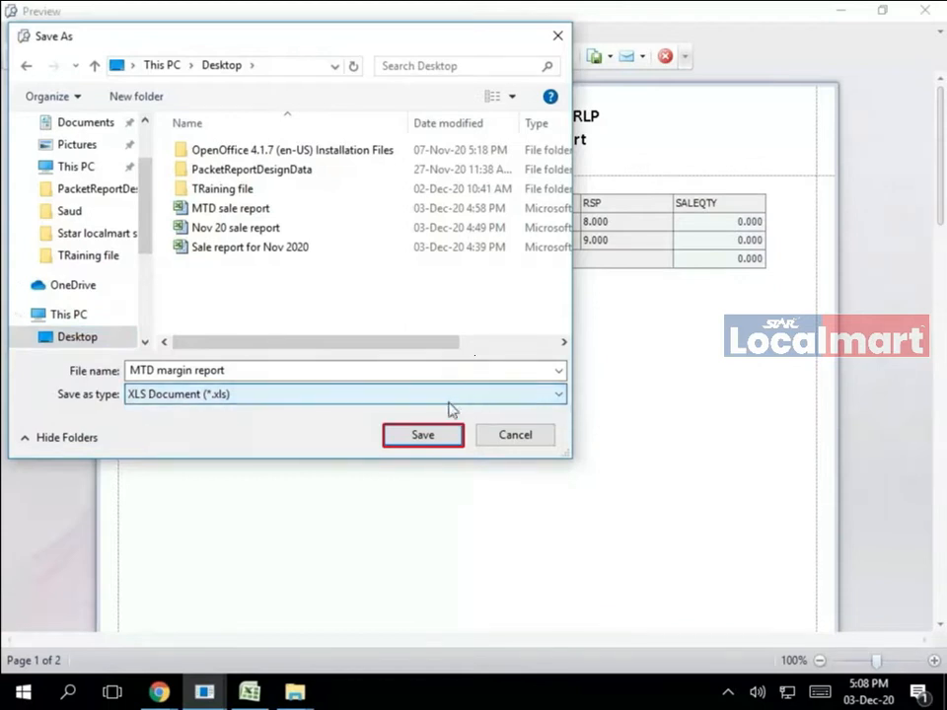
{"action": "left_click", "coordinate": [419, 436]}
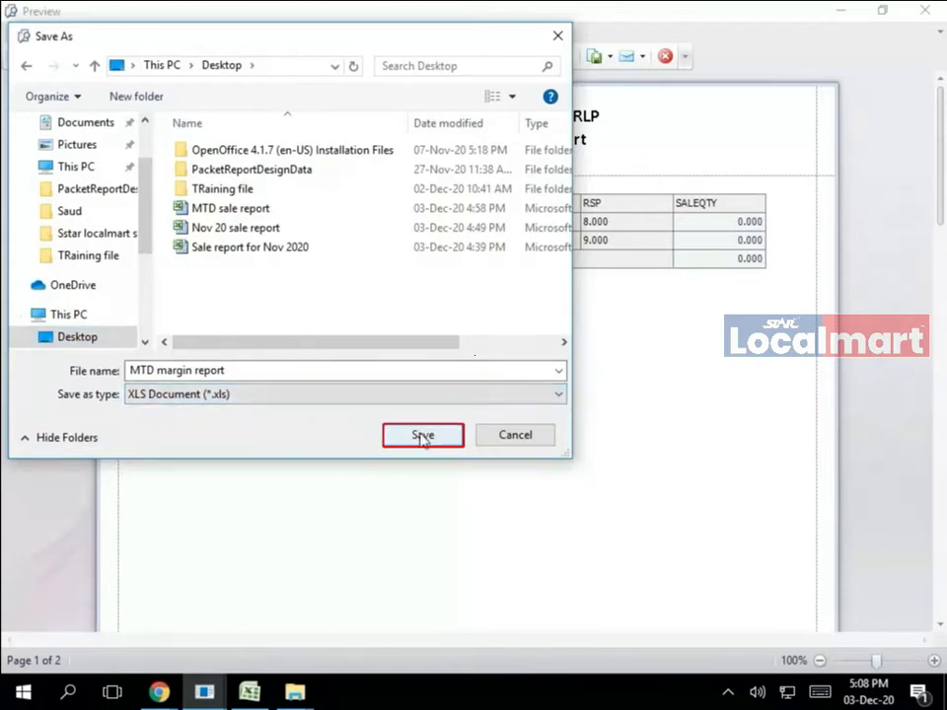
{"action": "left_click", "coordinate": [422, 437]}
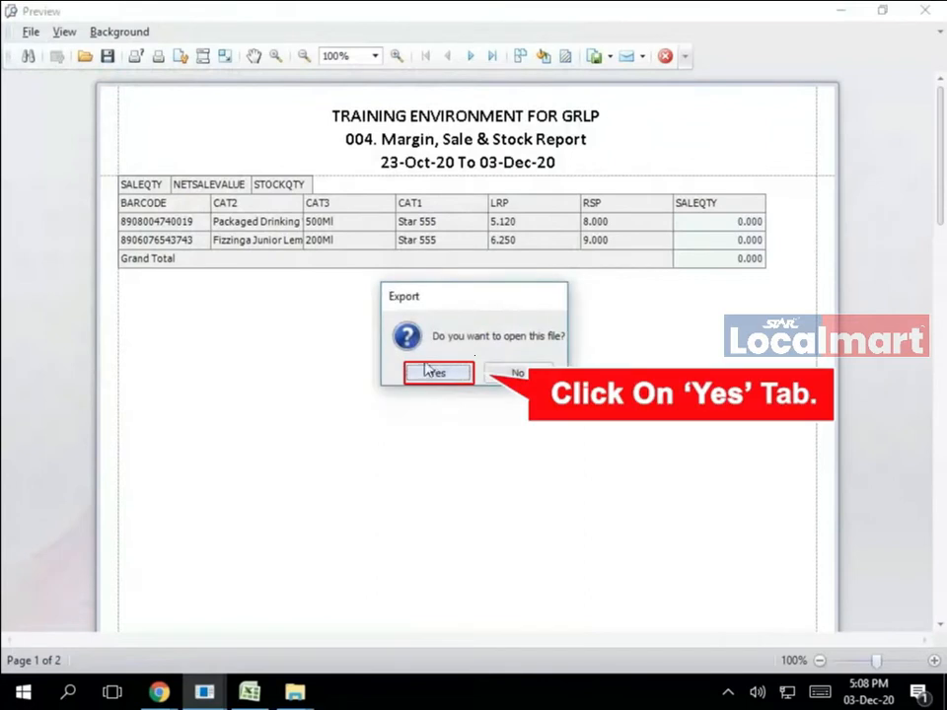
{"action": "left_click", "coordinate": [431, 374]}
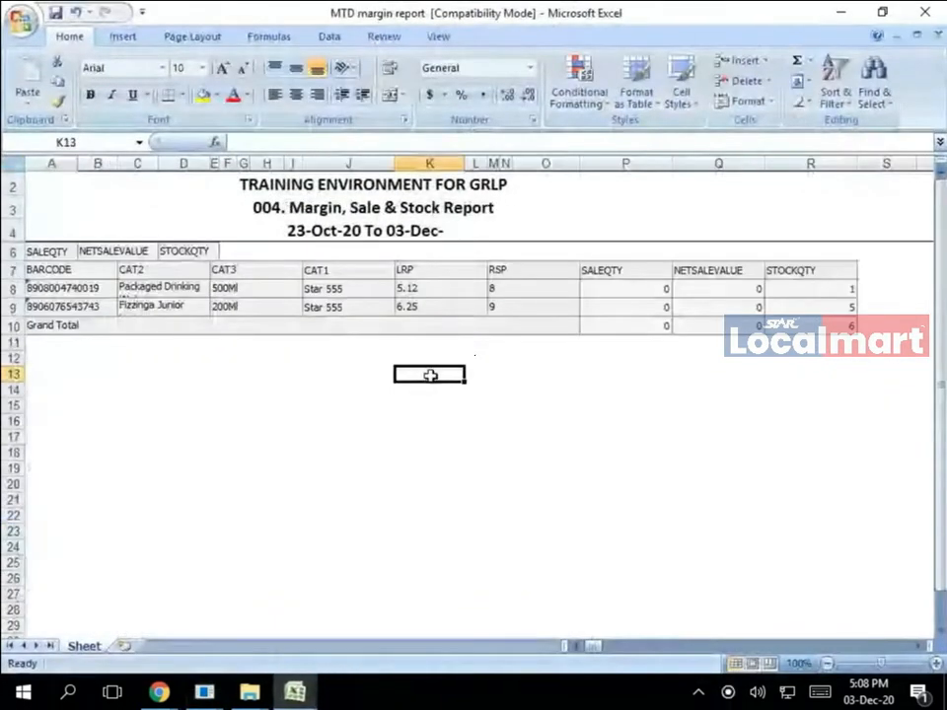
{"action": "left_click", "coordinate": [79, 281]}
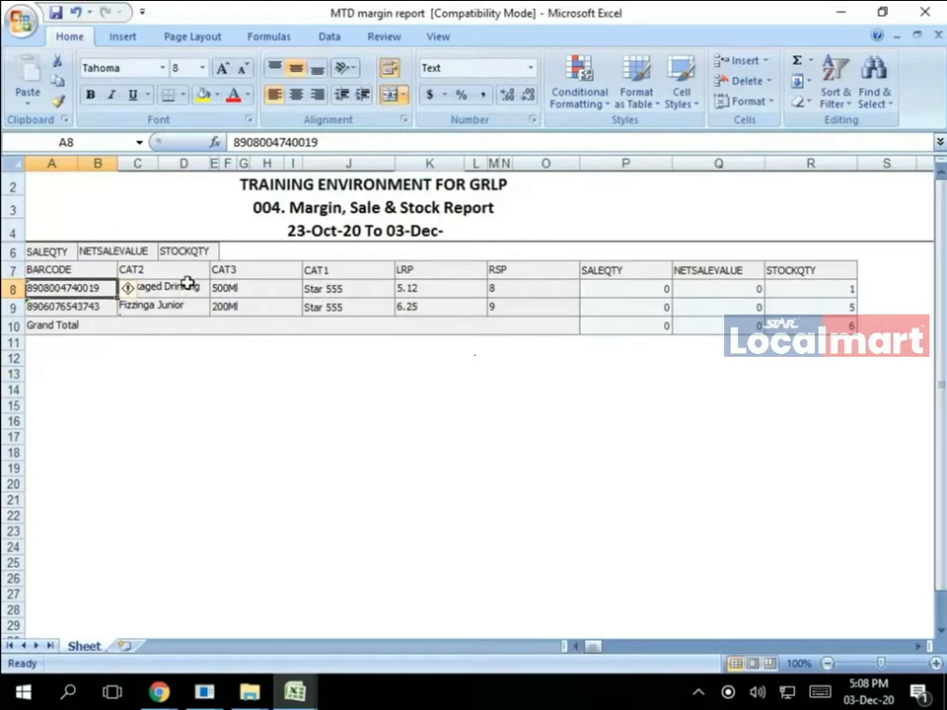
{"action": "left_click", "coordinate": [406, 287]}
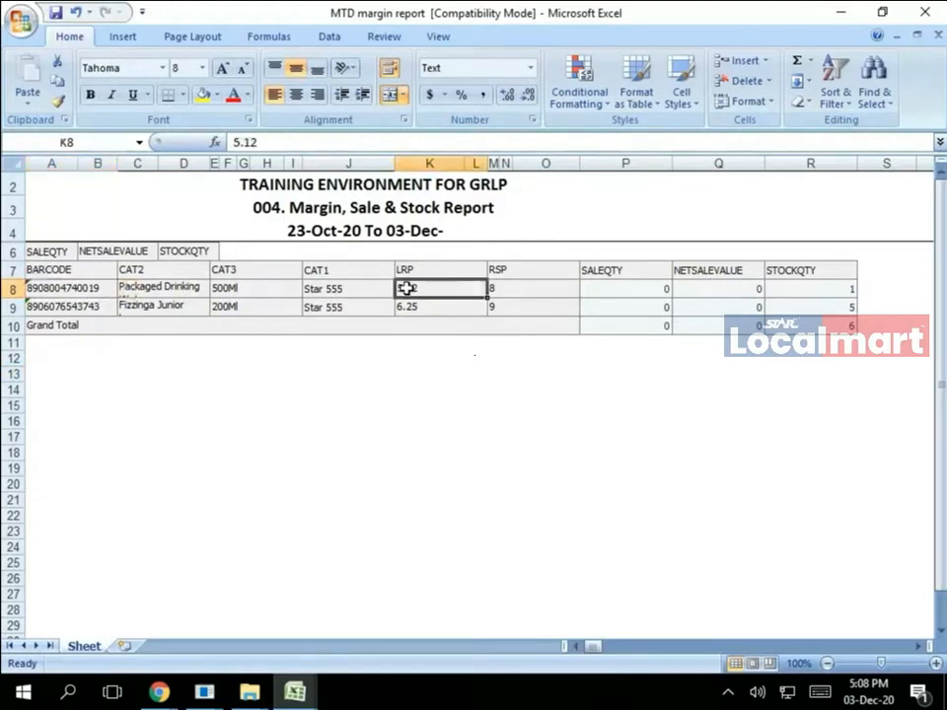
{"action": "left_click", "coordinate": [536, 284]}
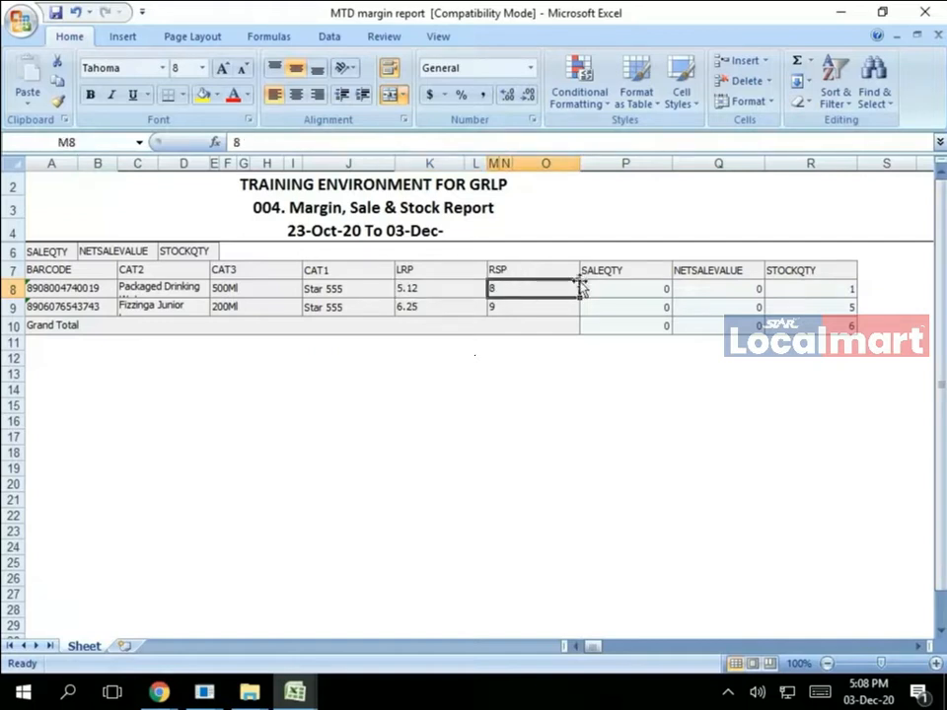
{"action": "left_click", "coordinate": [820, 288]}
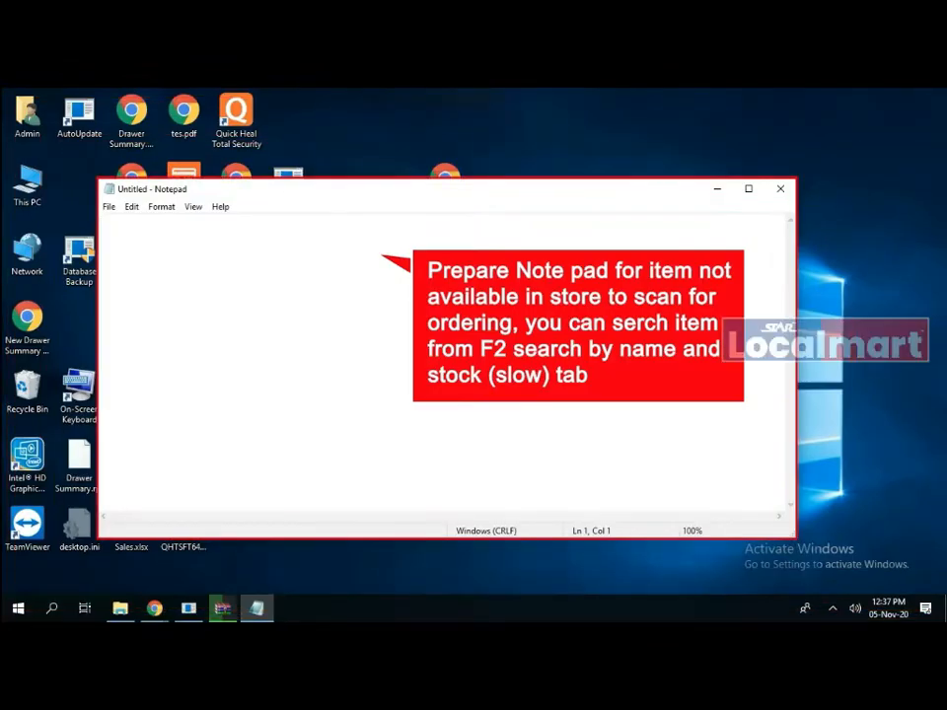
{"action": "type", "text": "8000500257401"}
{"action": "key", "text": "Return"}
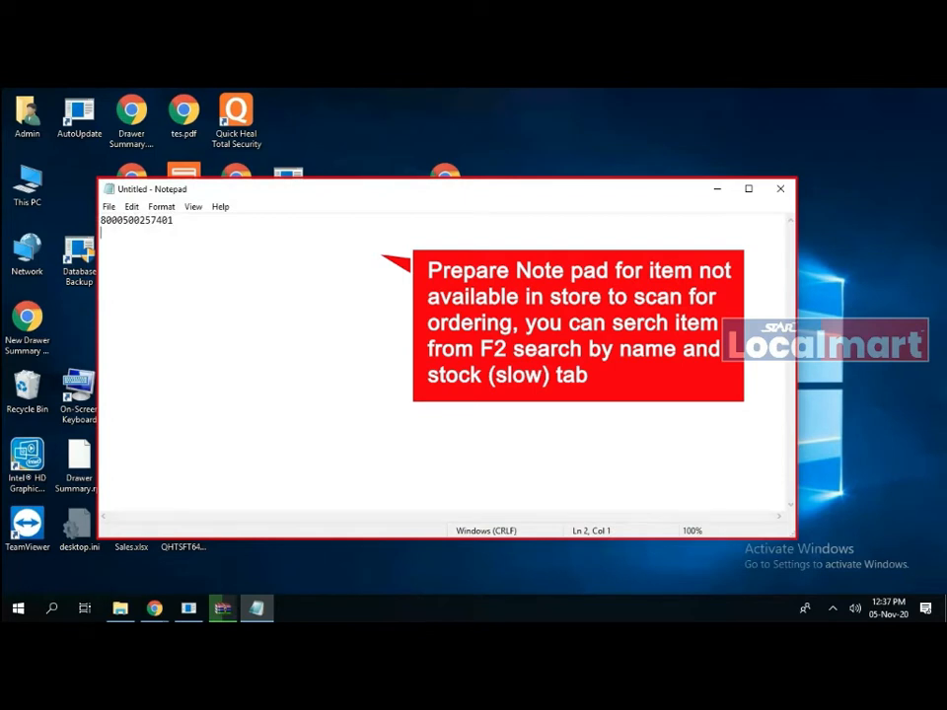
{"action": "key", "text": "BackSpace"}
{"action": "type", "text": ",12"}
{"action": "key", "text": "Return"}
{"action": "type", "text": "8901233030548"}
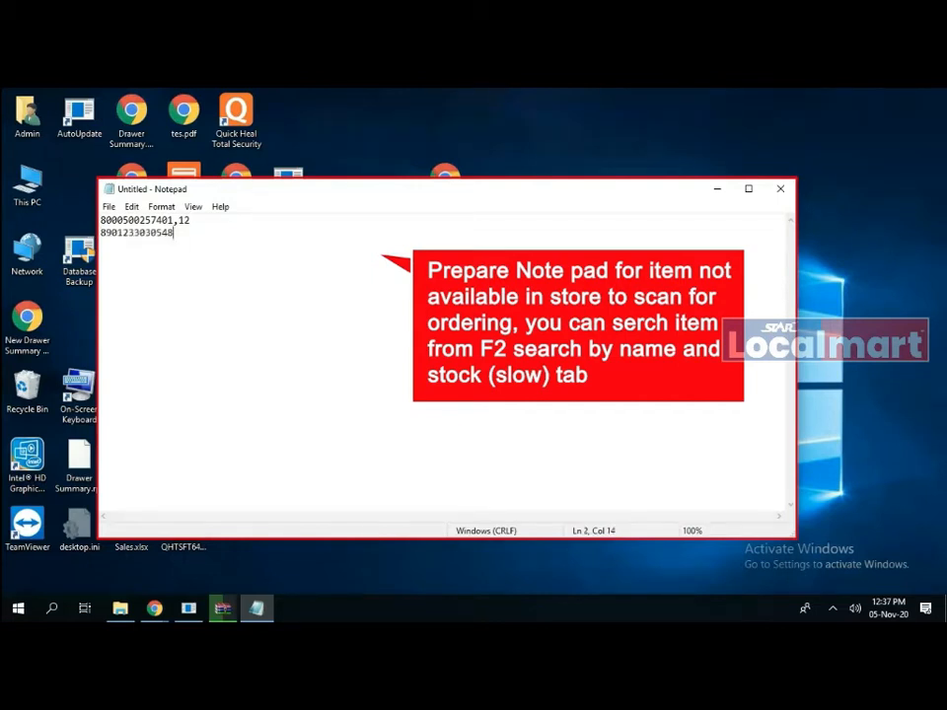
{"action": "type", "text": ",20"}
{"action": "key", "text": "Return"}
{"action": "type", "text": "8906006784055"}
{"action": "key", "text": "Return"}
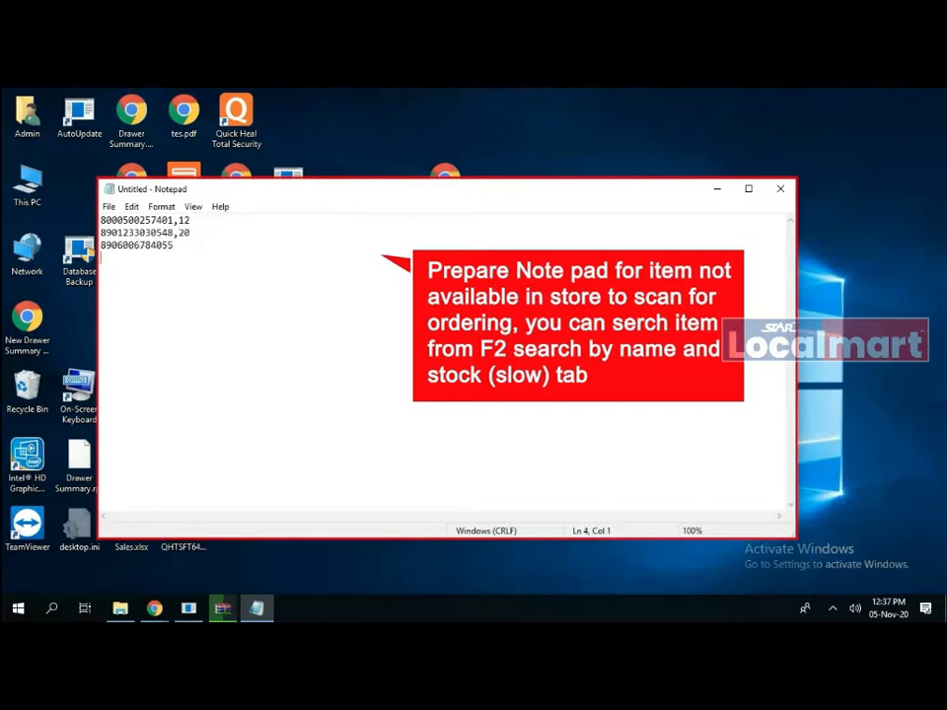
{"action": "key", "text": "BackSpace"}
{"action": "type", "text": ",15"}
{"action": "key", "text": "Return"}
{"action": "type", "text": "8906052911306"}
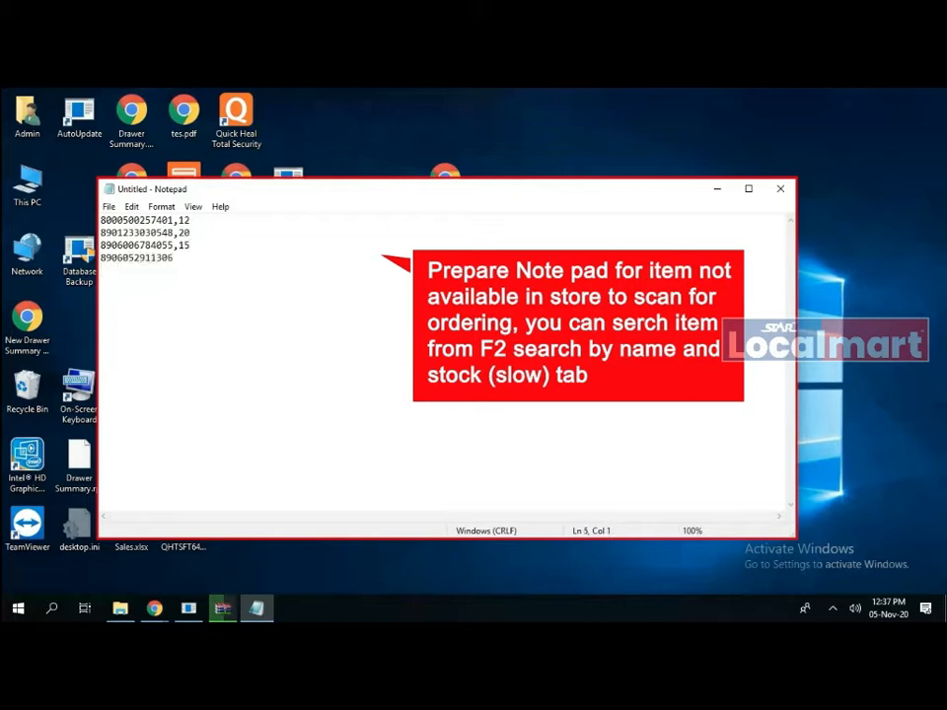
{"action": "type", "text": ",21"}
{"action": "key", "text": "Return"}
{"action": "type", "text": "890"}
{"action": "type", "text": "0"}
{"action": "type", "text": "00"}
{"action": "type", "text": "897"}
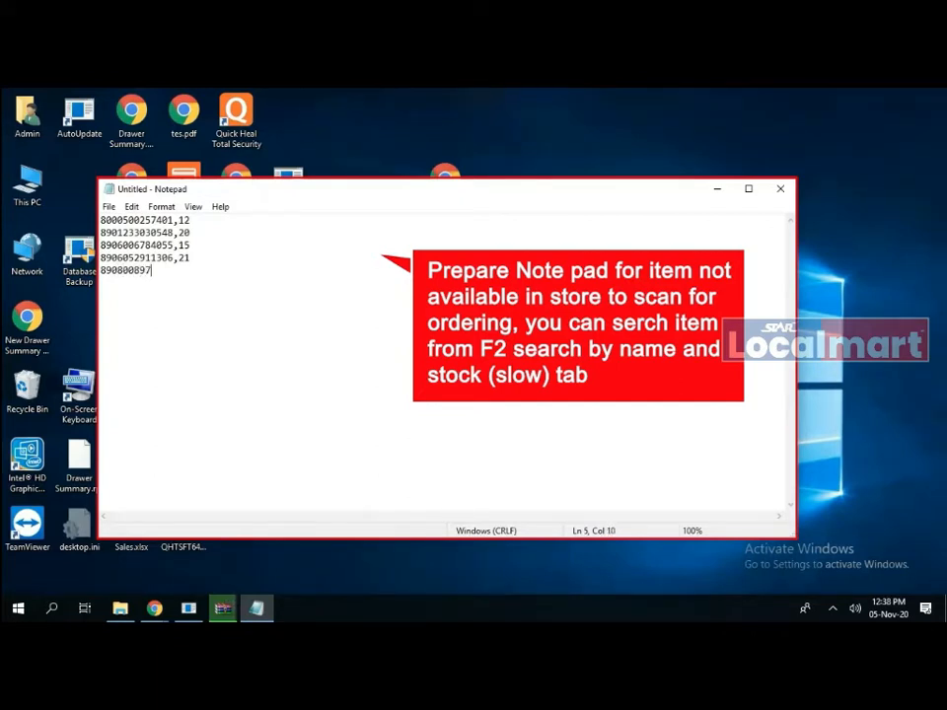
{"action": "type", "text": "502"}
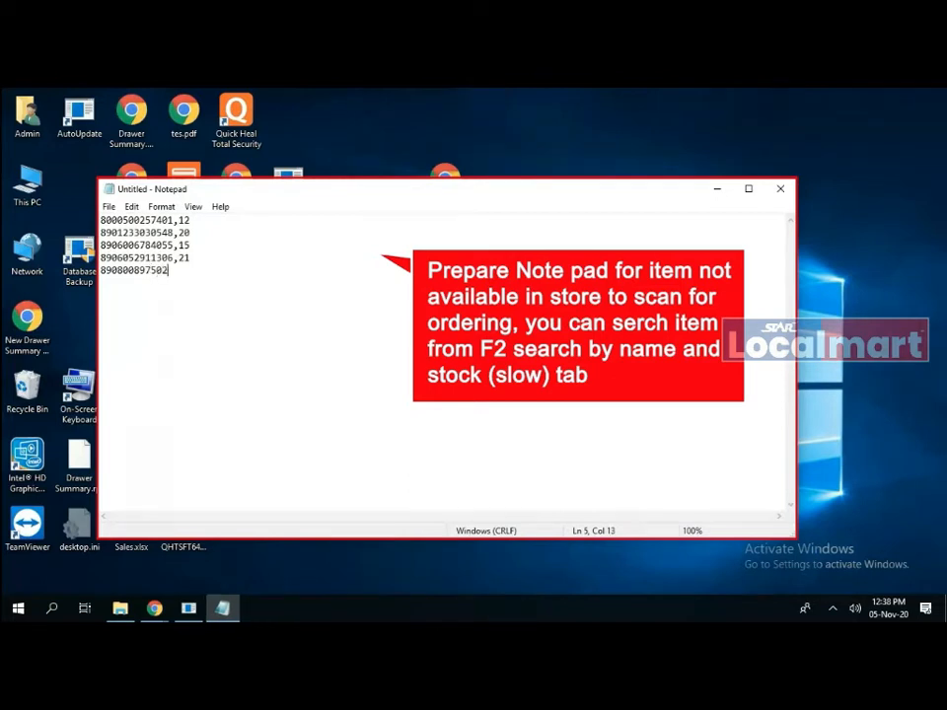
{"action": "type", "text": "8,24"}
{"action": "key", "text": "Return"}
{"action": "type", "text": "89080011030"}
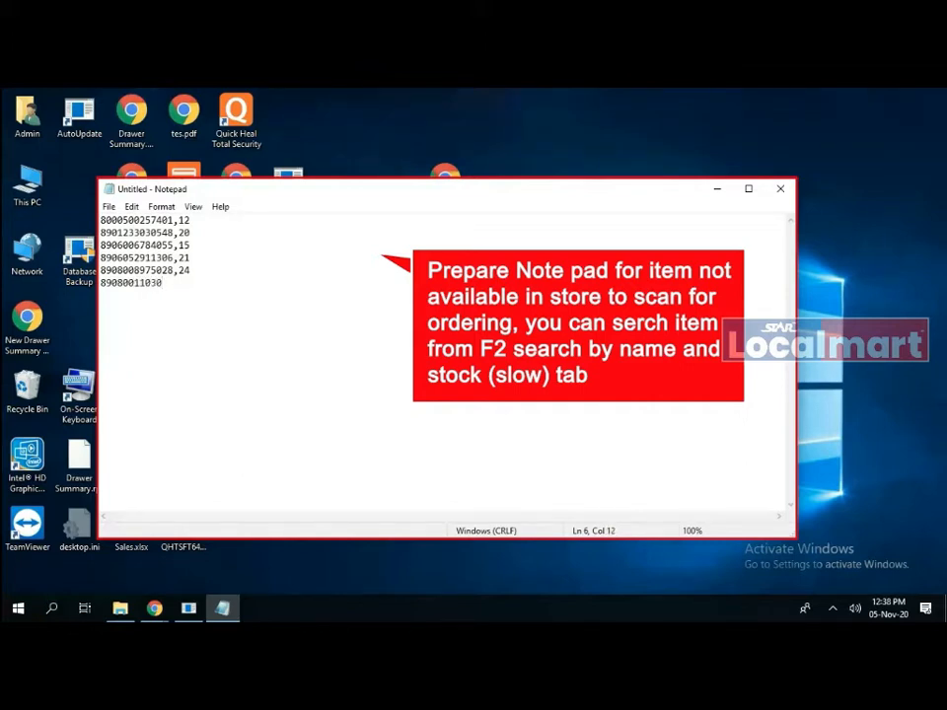
{"action": "type", "text": "15,20"}
- Save the list as '5th nov ordering' and close Notepad
{"action": "key", "text": "alt+f"}
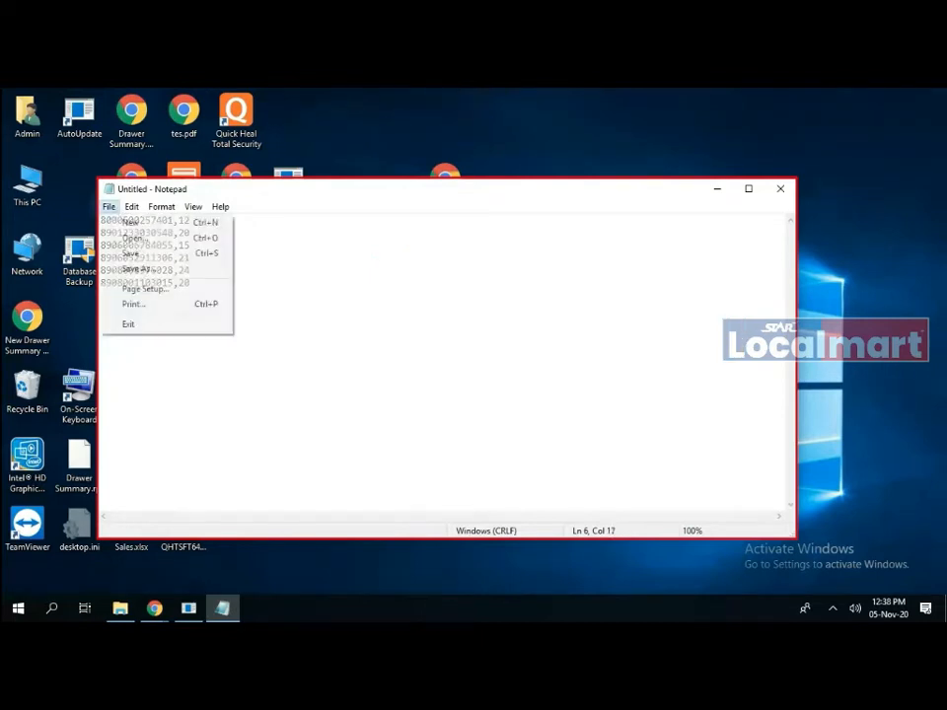
{"action": "key", "text": "a"}
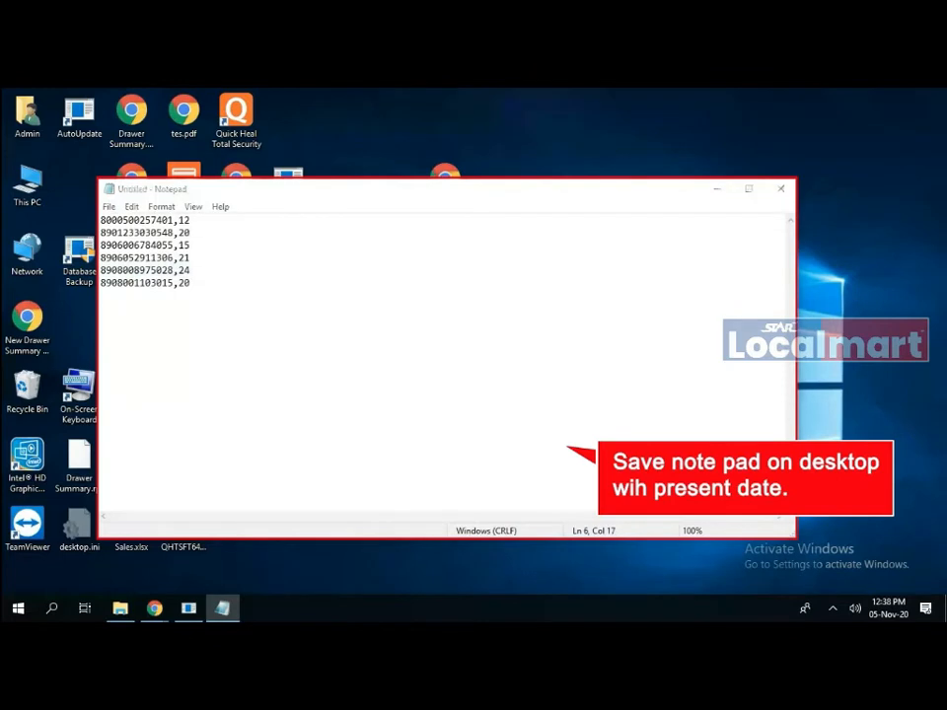
{"action": "type", "text": "5th nov"}
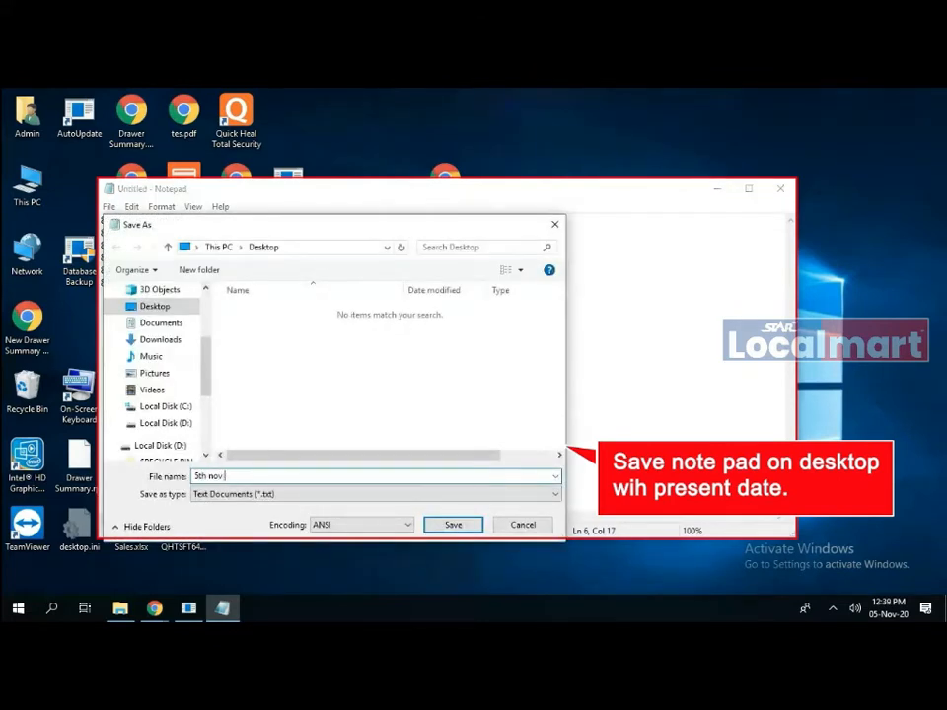
{"action": "type", "text": " ordering"}
{"action": "key", "text": "Return"}
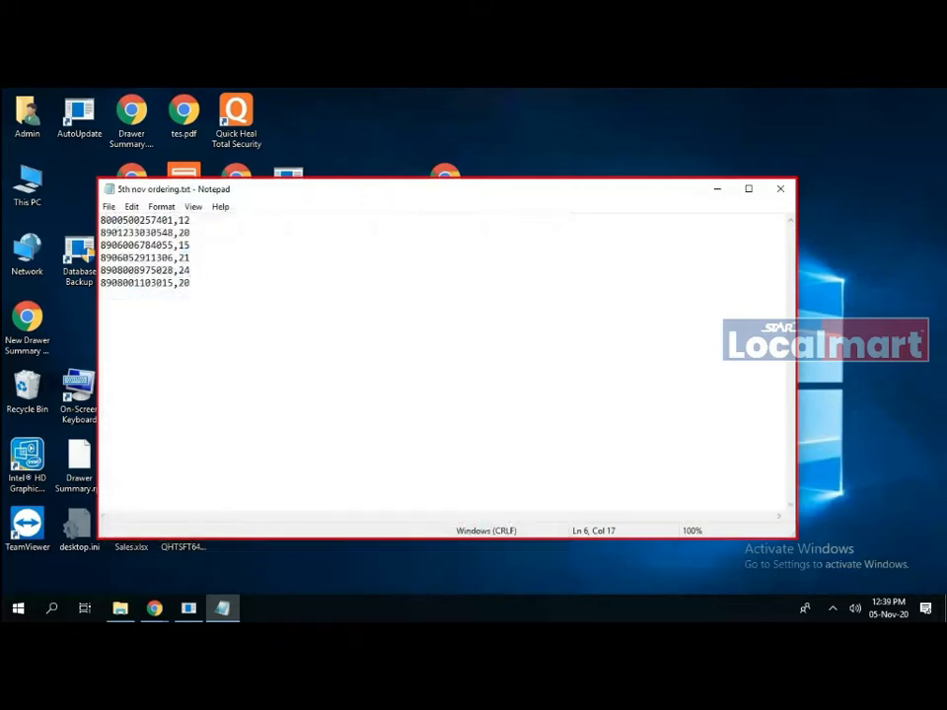
{"action": "key", "text": "alt+F4"}
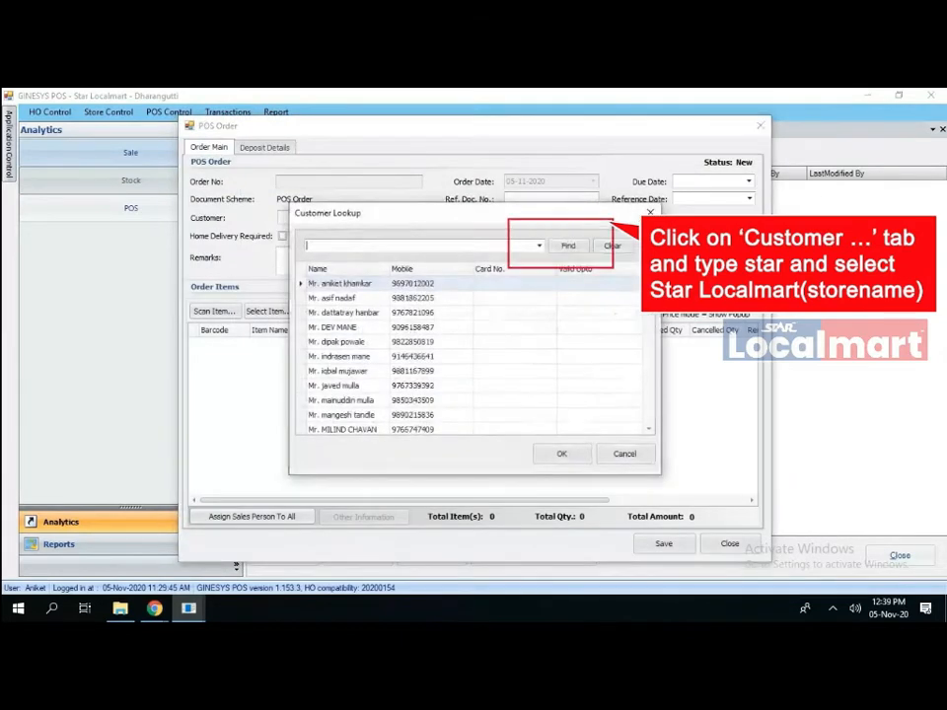
- Search 'star' and set Star Localmart as the order's customer
{"action": "type", "text": "star"}
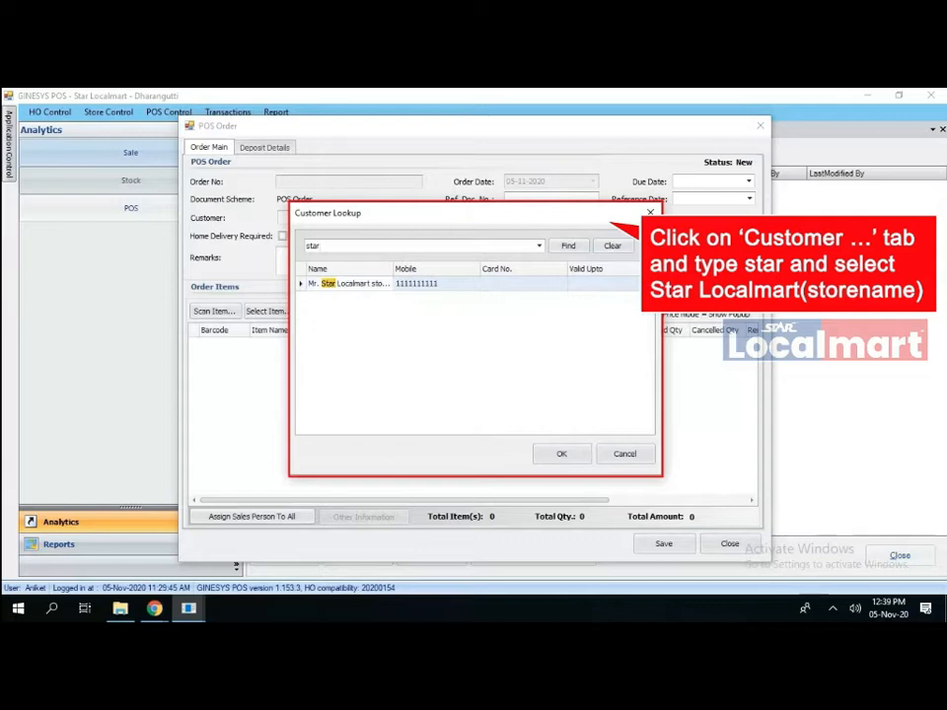
{"action": "left_click", "coordinate": [349, 284]}
{"action": "key", "text": "Return"}
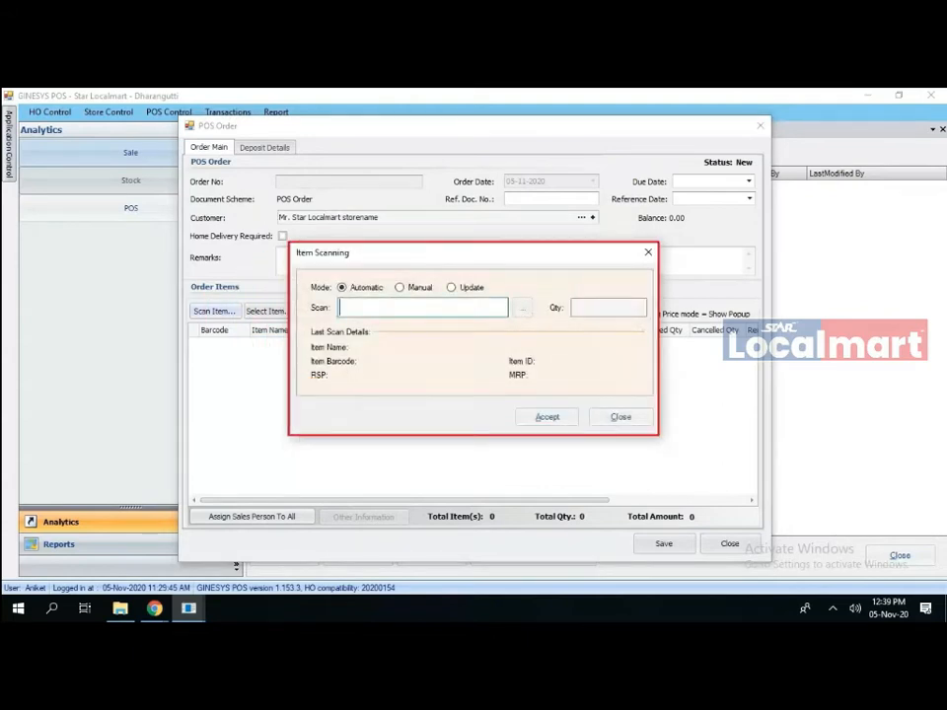
{"action": "type", "text": "8906076543736"}
{"action": "key", "text": "Return"}
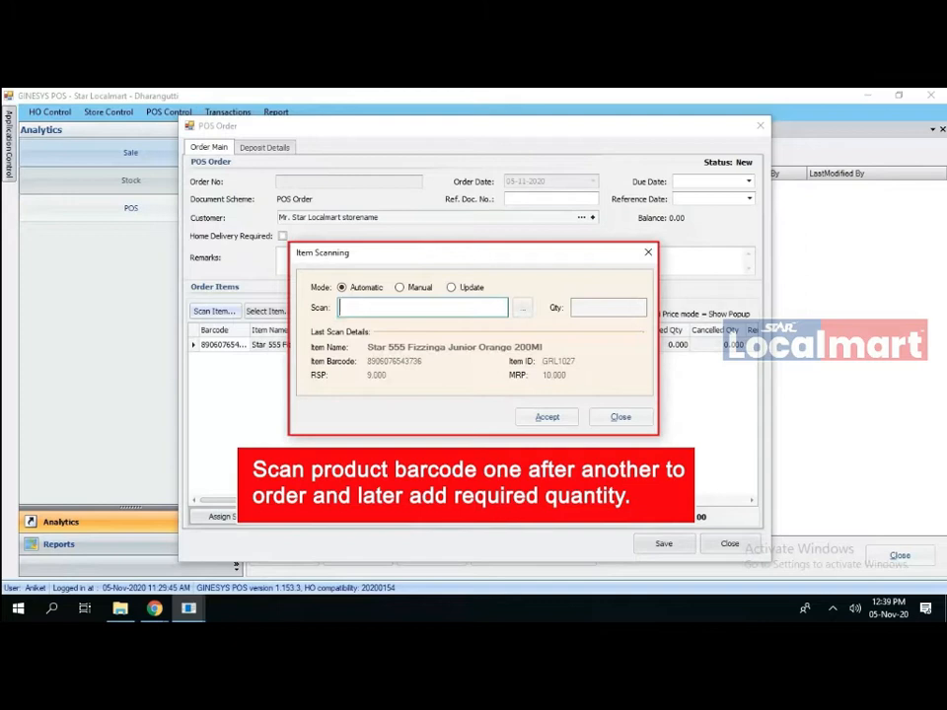
{"action": "type", "text": "8906076543798"}
{"action": "key", "text": "Return"}
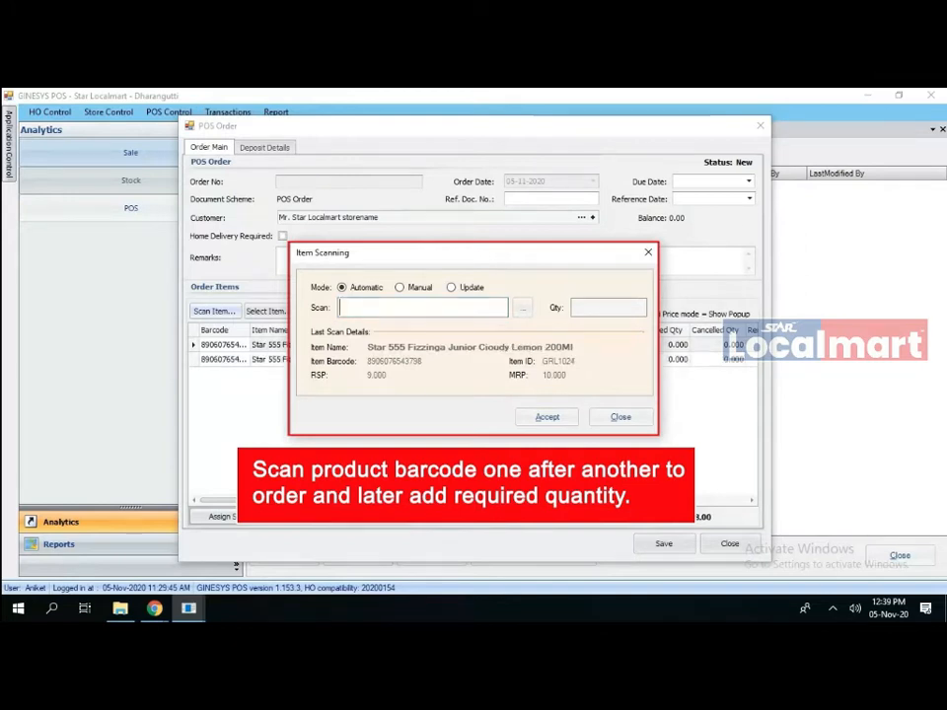
{"action": "type", "text": "8906076543781"}
{"action": "key", "text": "Return"}
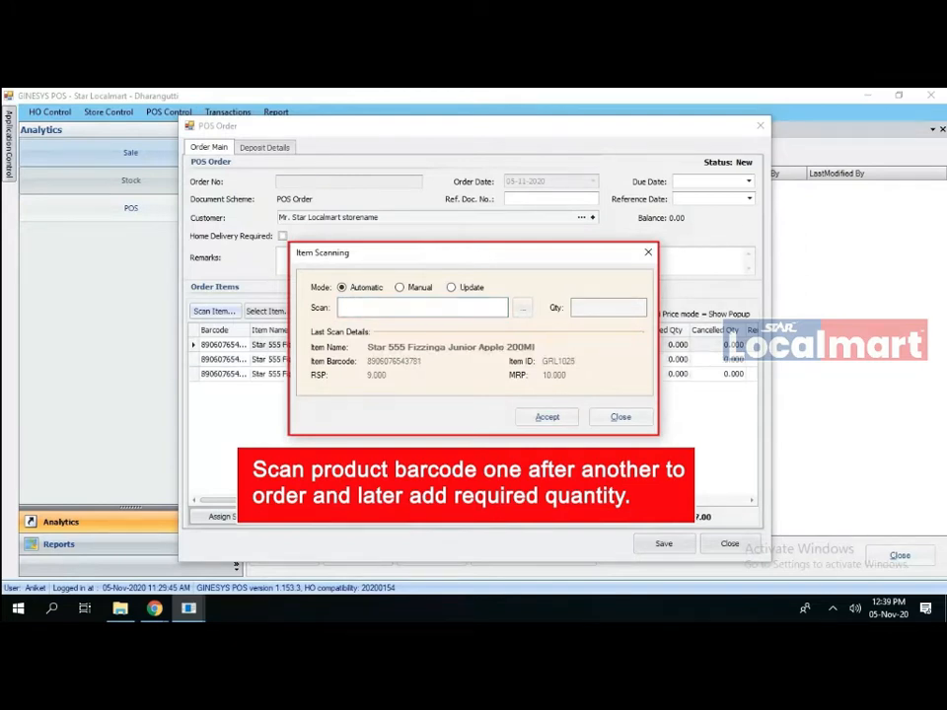
{"action": "type", "text": "8906076543768"}
{"action": "key", "text": "Return"}
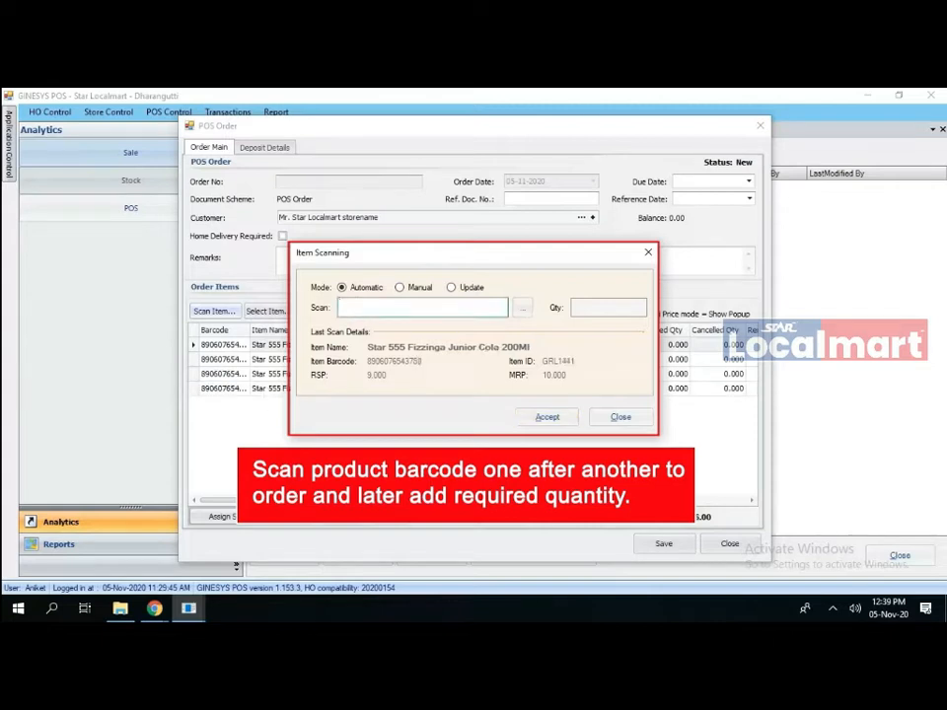
- Close item scanning and enter quantity 30 for the Orange drink
{"action": "key", "text": "Escape"}
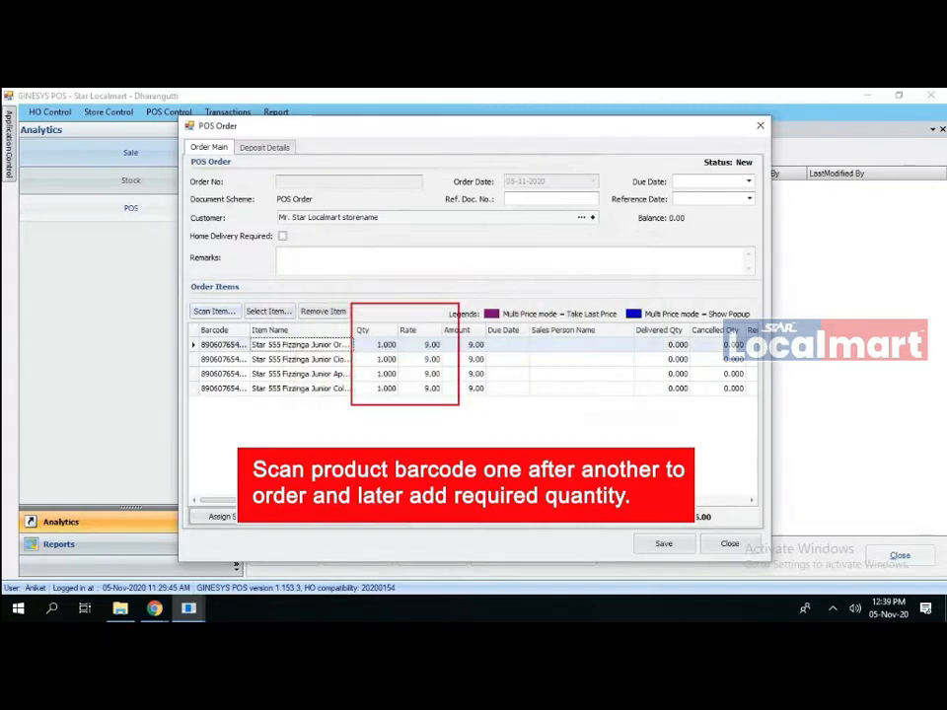
{"action": "left_click", "coordinate": [380, 344]}
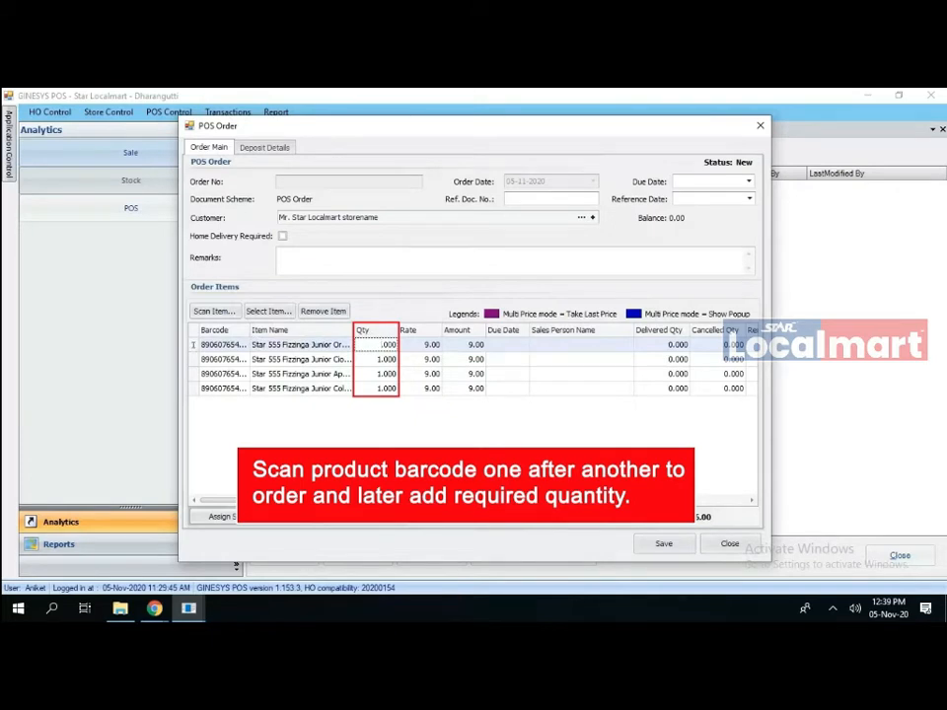
{"action": "type", "text": "30"}
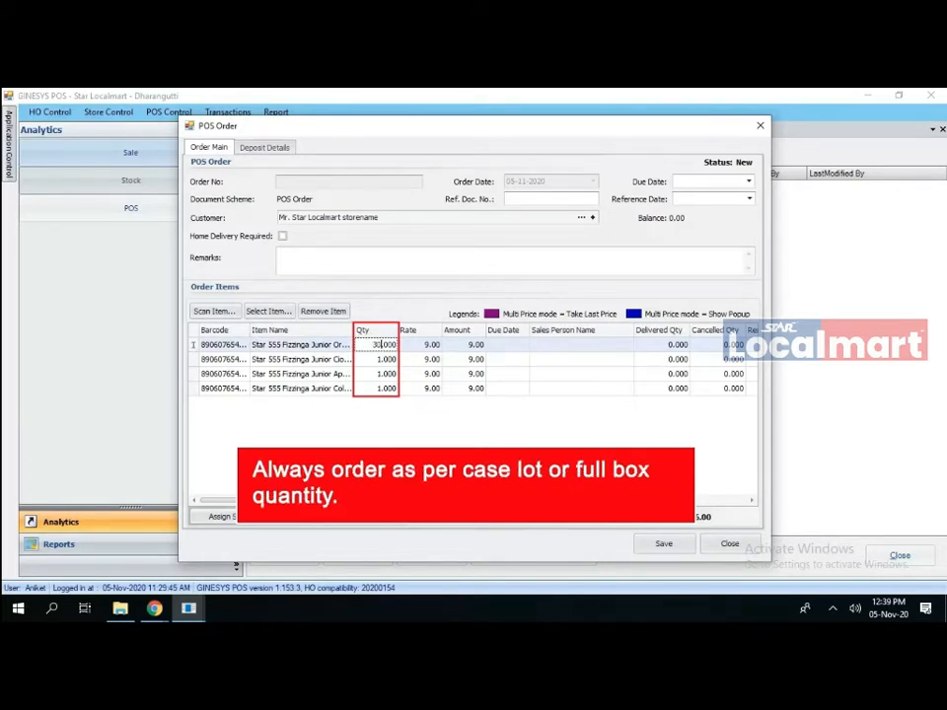
- Commit quantities 30, 60, 30 and 30 for the Orange, Cloudy Lemon, Apple and Cola drinks
{"action": "key", "text": "Return"}
{"action": "type", "text": "60"}
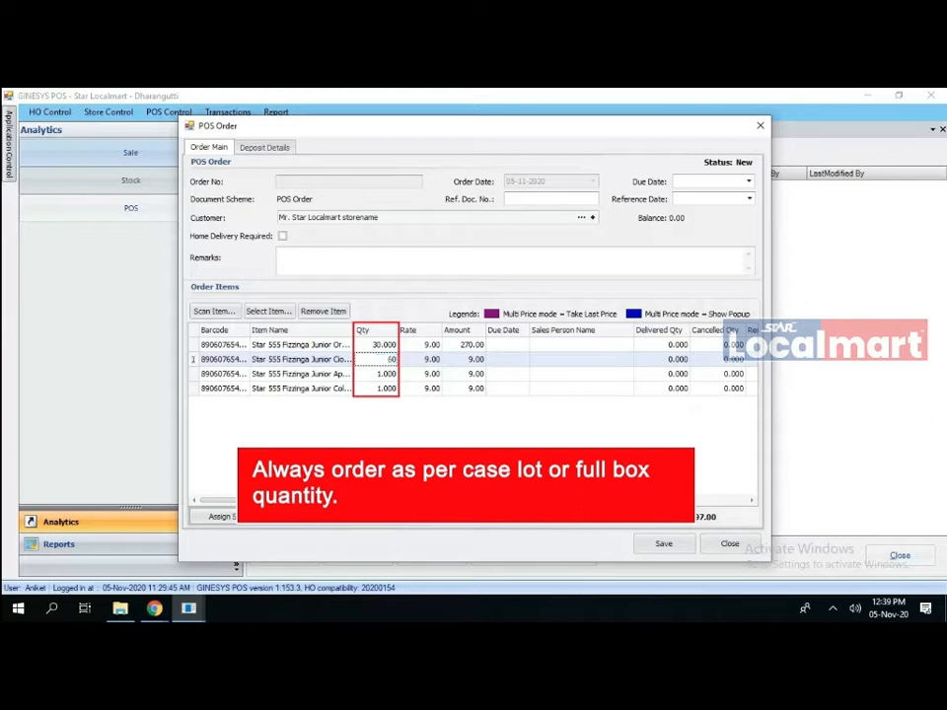
{"action": "key", "text": "Return"}
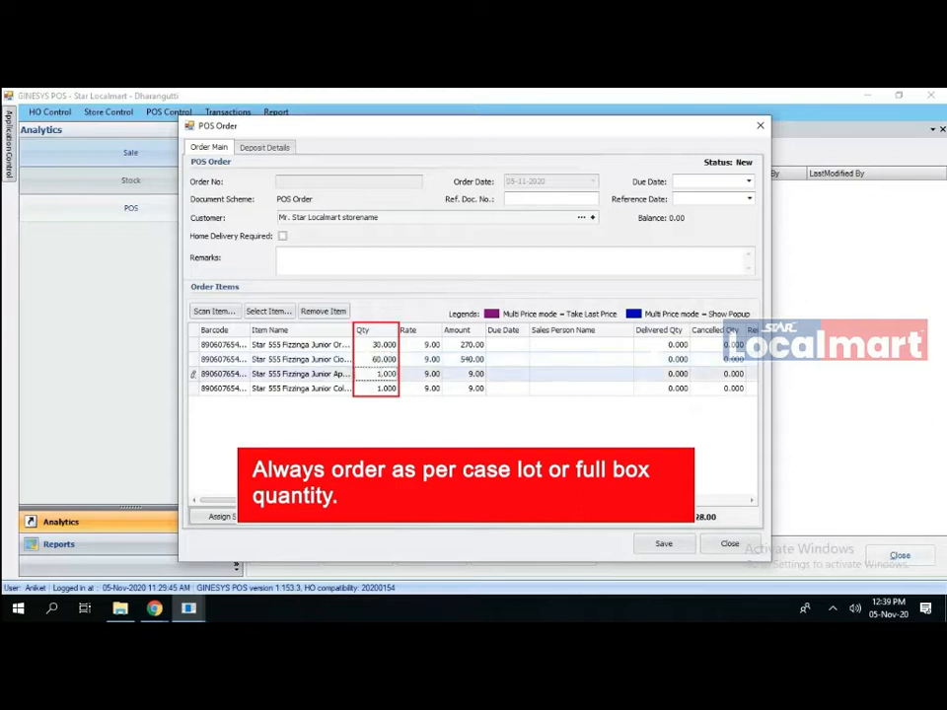
{"action": "type", "text": "130"}
{"action": "key", "text": "BackSpace"}
{"action": "key", "text": "BackSpace"}
{"action": "key", "text": "BackSpace"}
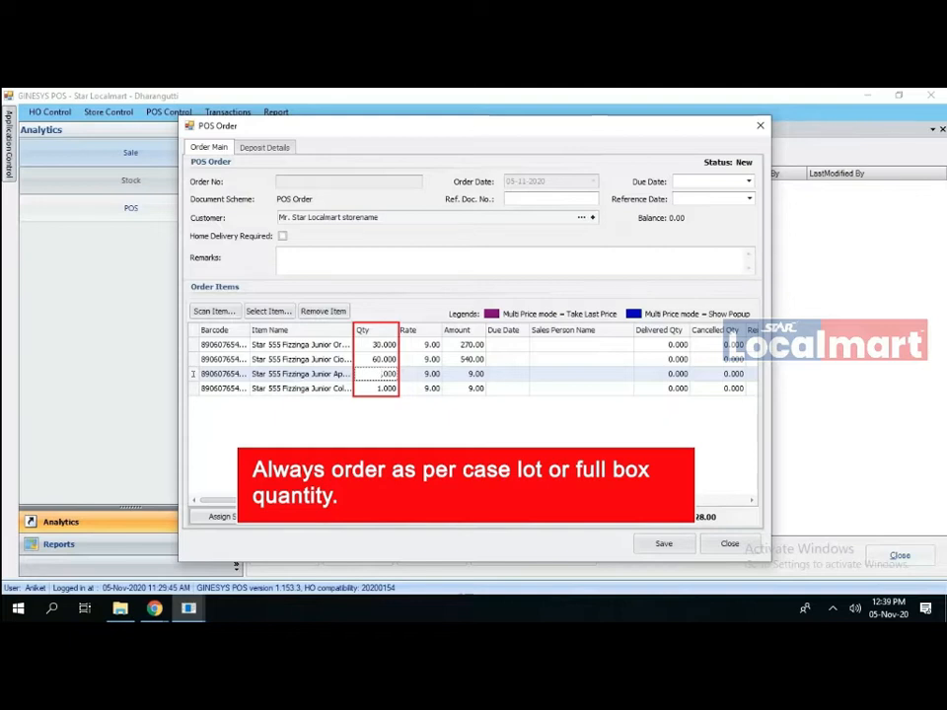
{"action": "type", "text": "30"}
{"action": "key", "text": "Return"}
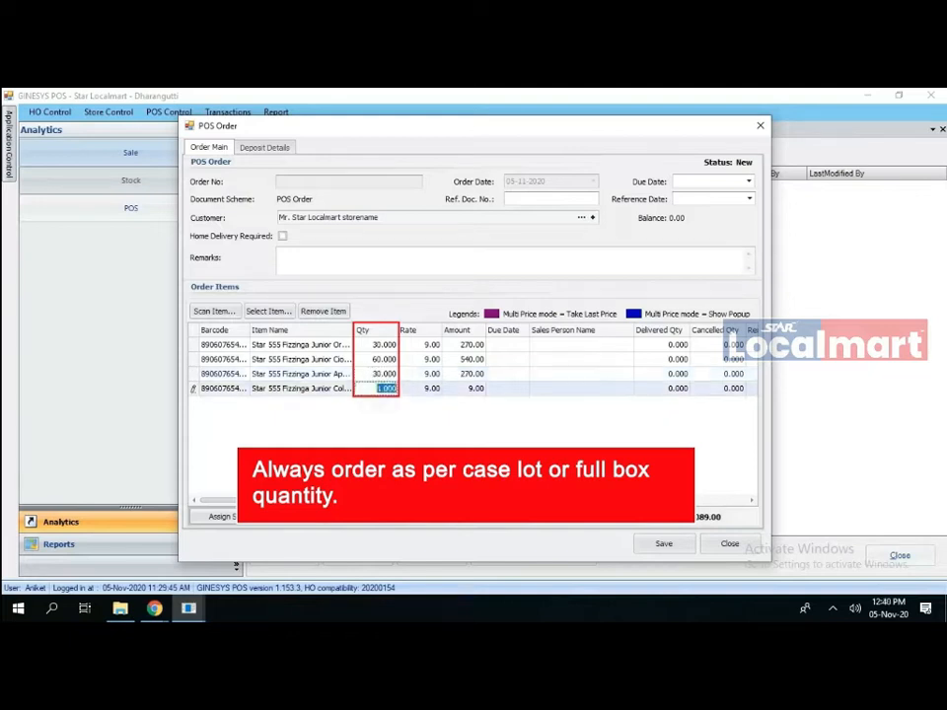
{"action": "type", "text": "30"}
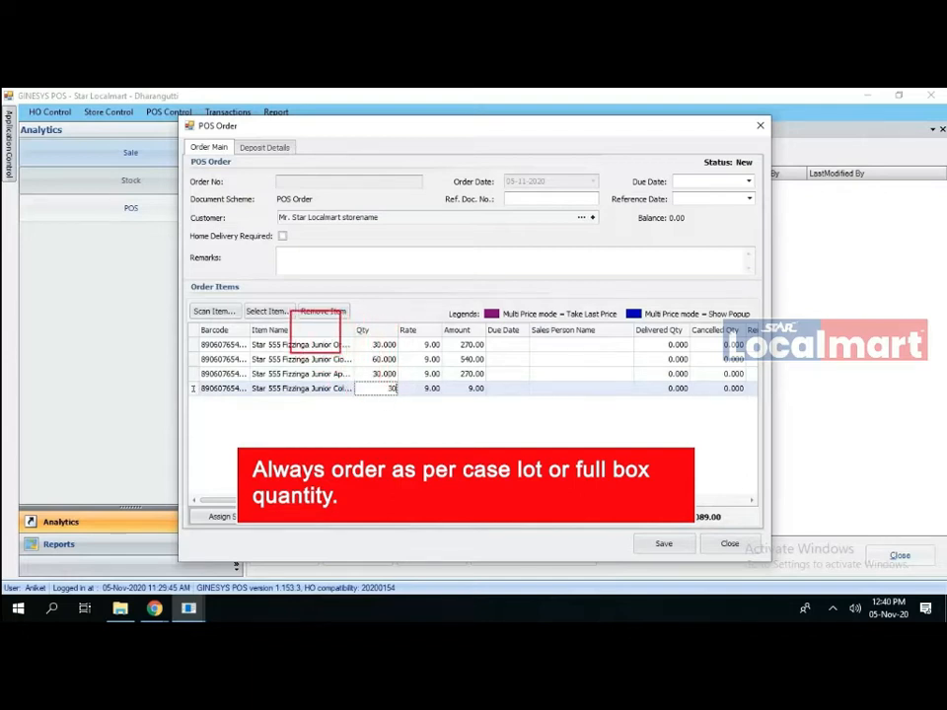
{"action": "key", "text": "Return"}
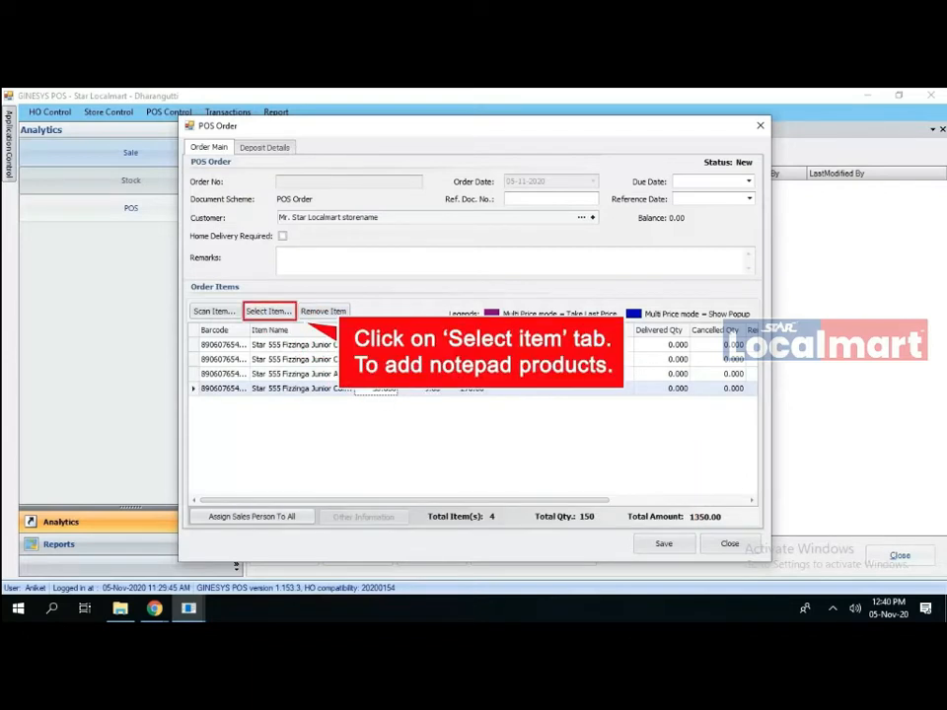
- Load Desktop\5th nov ordering.txt into the barcode import
{"action": "left_click", "coordinate": [268, 311]}
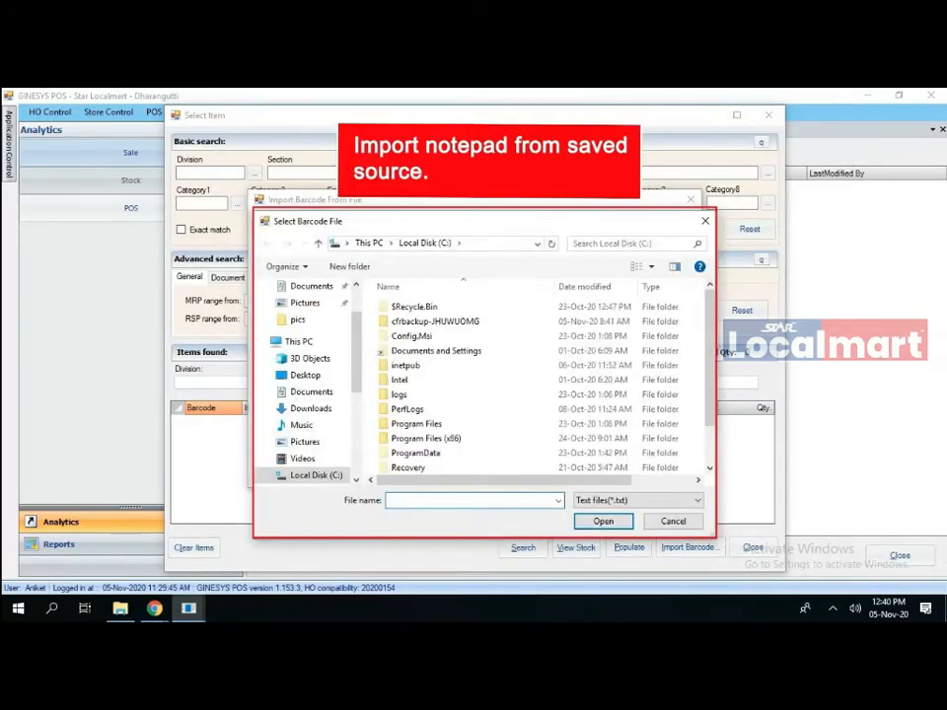
{"action": "left_click", "coordinate": [305, 375]}
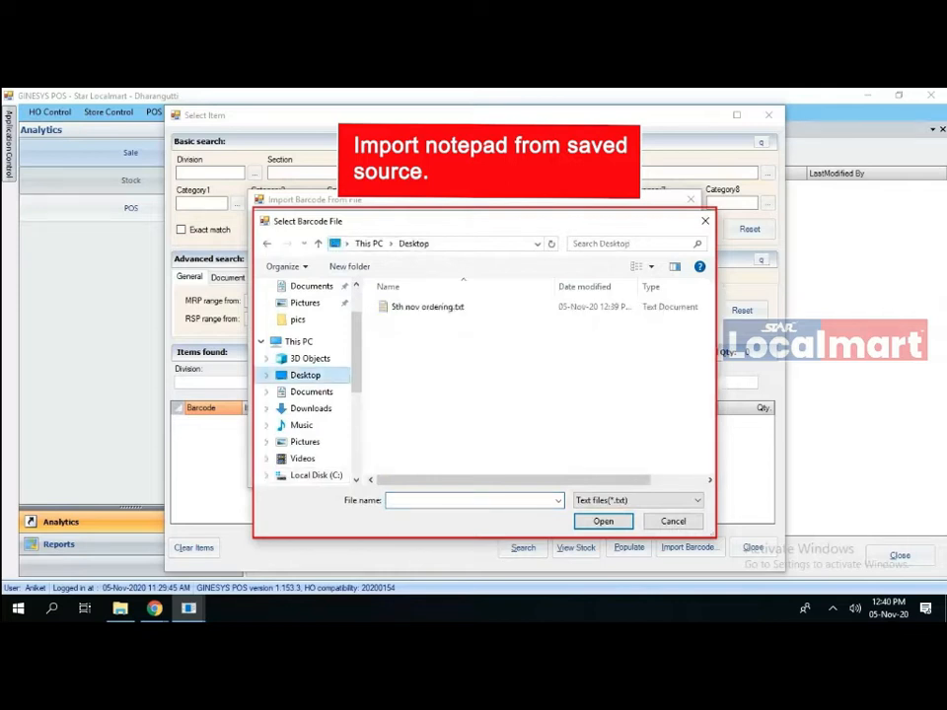
{"action": "left_click", "coordinate": [427, 306]}
{"action": "left_click", "coordinate": [603, 521]}
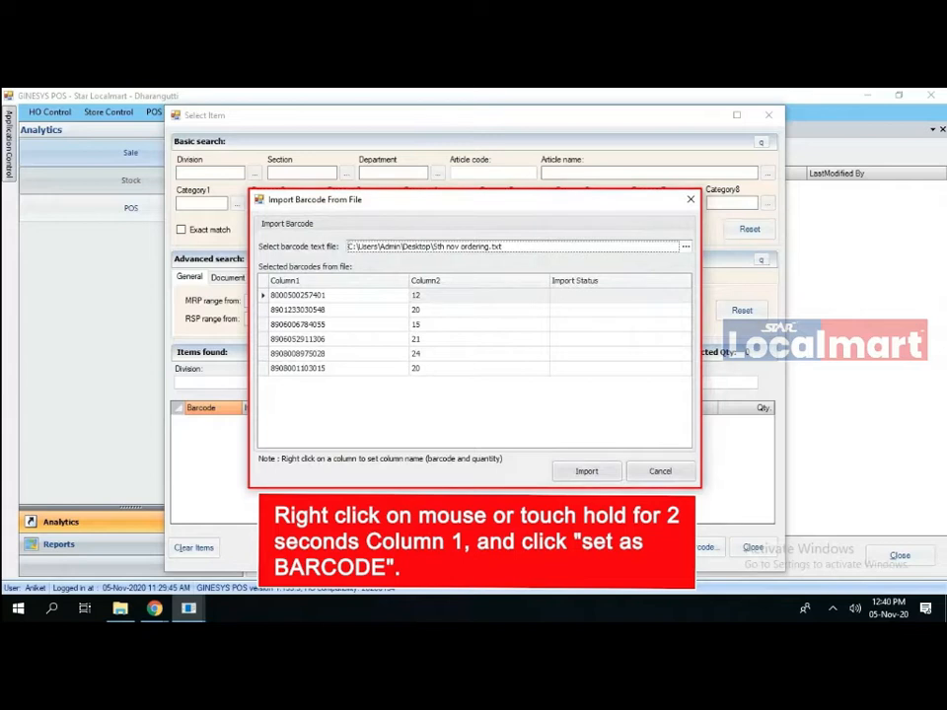
- Map the columns as Barcode and Quantity, import the six items, and populate them into the order
{"action": "right_click", "coordinate": [376, 279]}
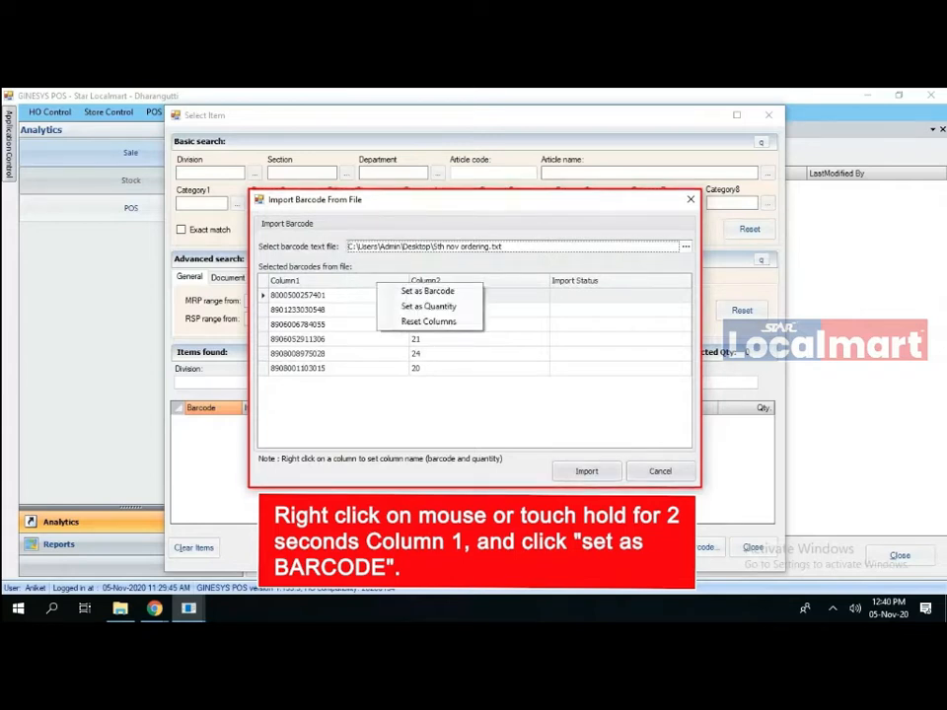
{"action": "left_click", "coordinate": [410, 290]}
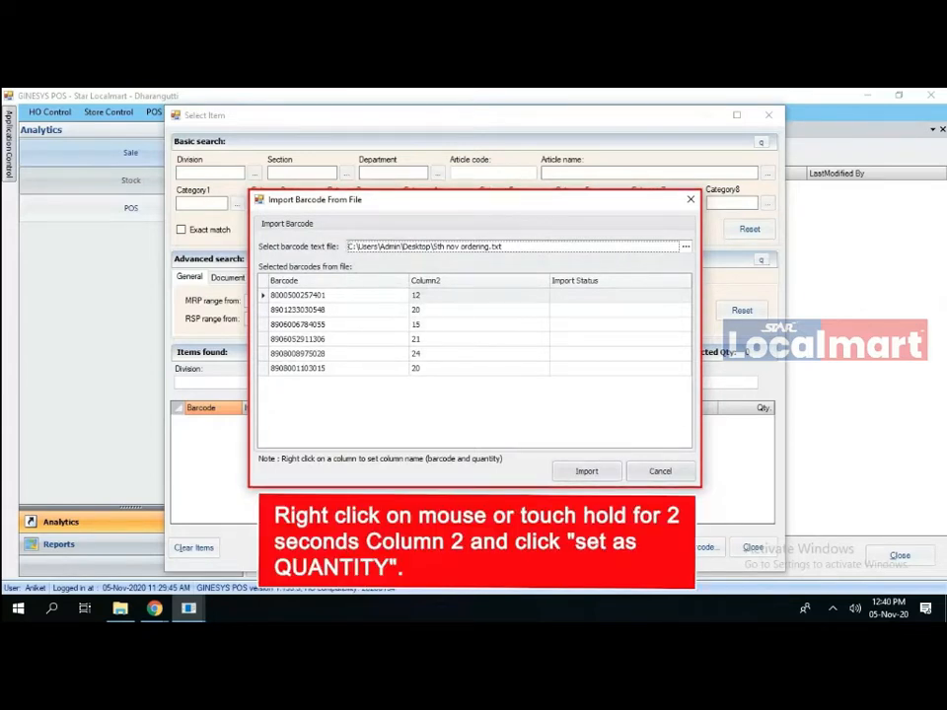
{"action": "right_click", "coordinate": [503, 280]}
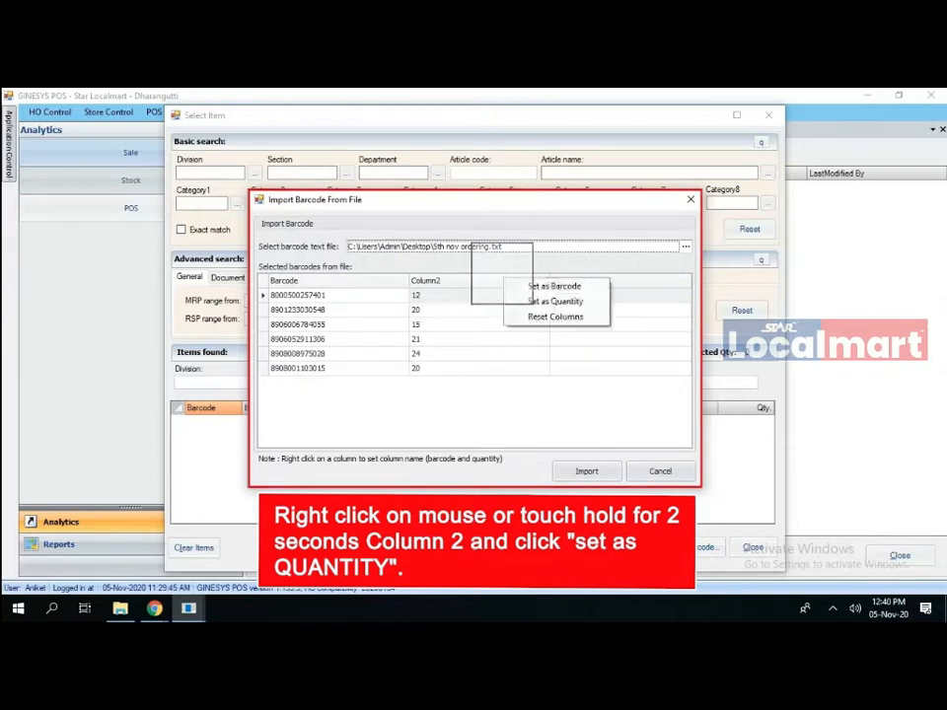
{"action": "left_click", "coordinate": [555, 301]}
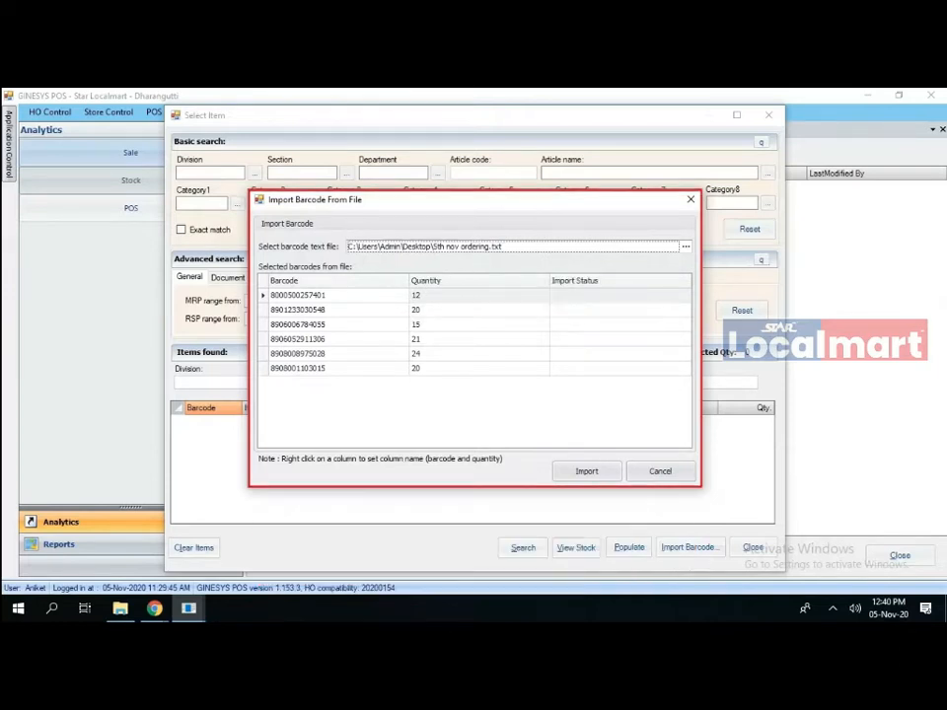
{"action": "left_click", "coordinate": [587, 472]}
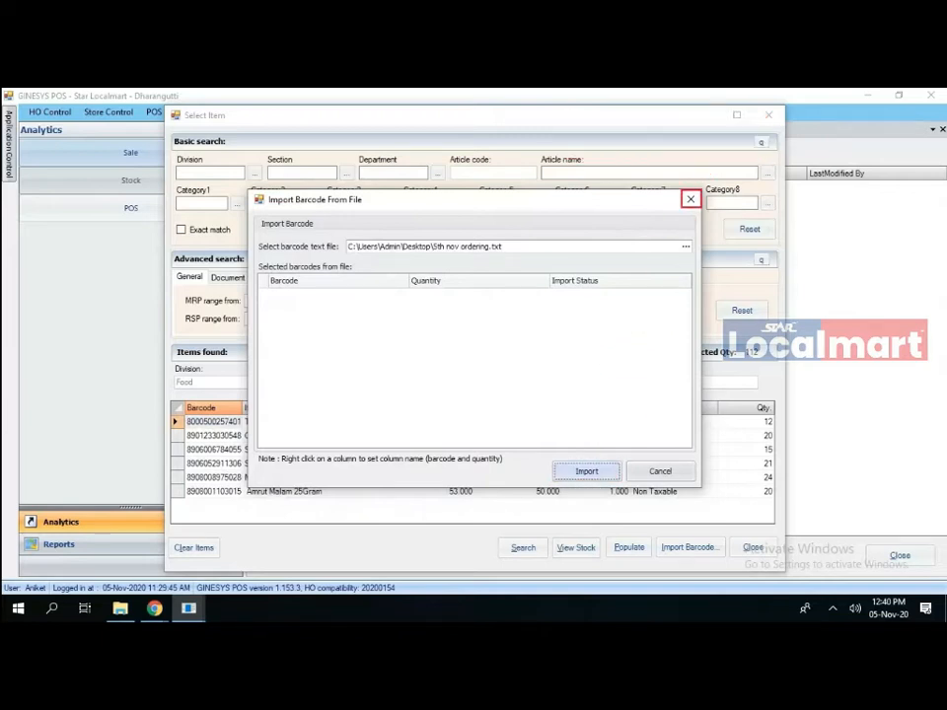
{"action": "left_click", "coordinate": [690, 199]}
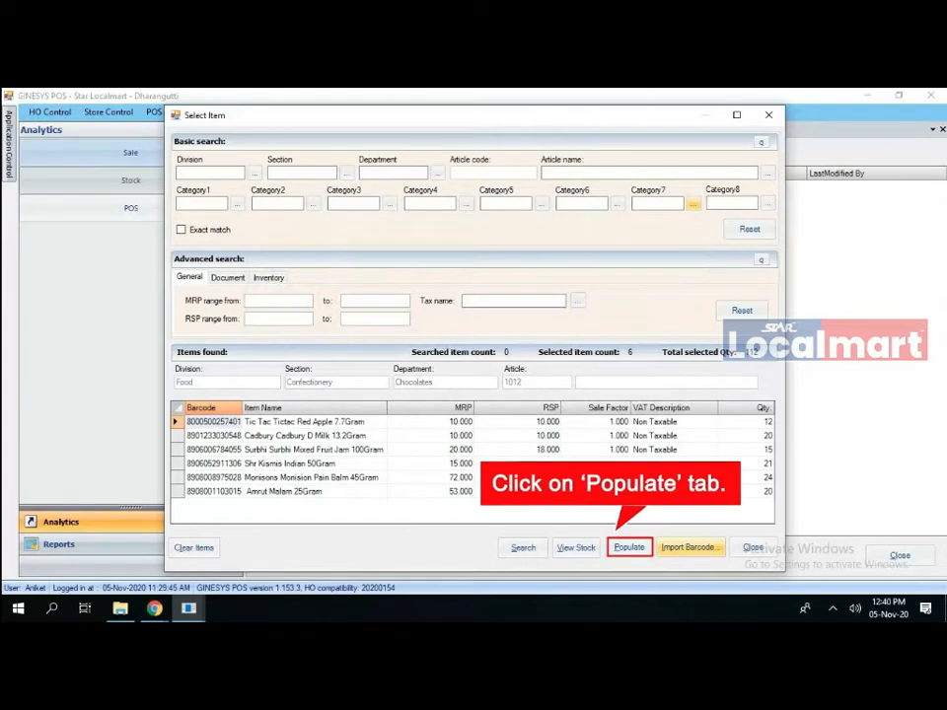
{"action": "left_click", "coordinate": [630, 547]}
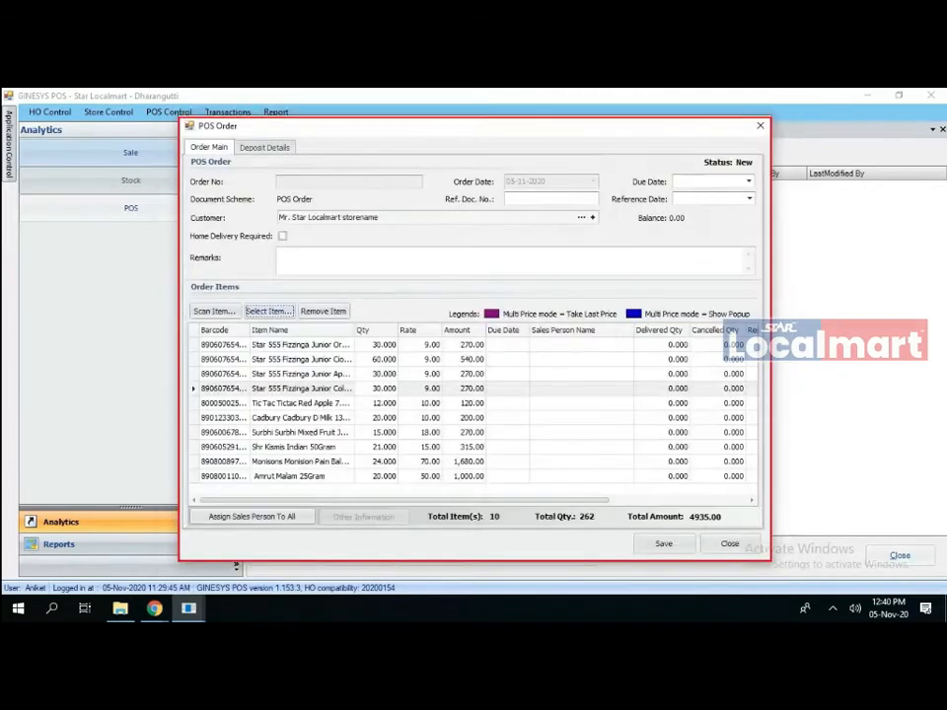
- Change the Tic Tac item's order quantity
{"action": "left_click", "coordinate": [381, 404]}
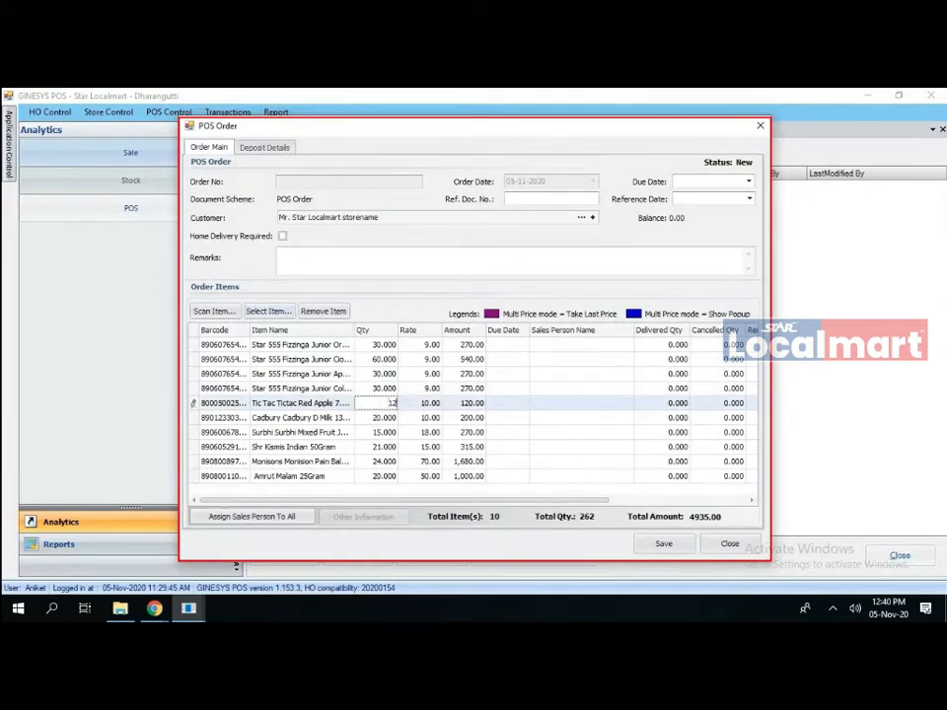
{"action": "key", "text": "BackSpace"}
{"action": "key", "text": "BackSpace"}
{"action": "type", "text": "23"}
{"action": "left_click", "coordinate": [381, 432]}
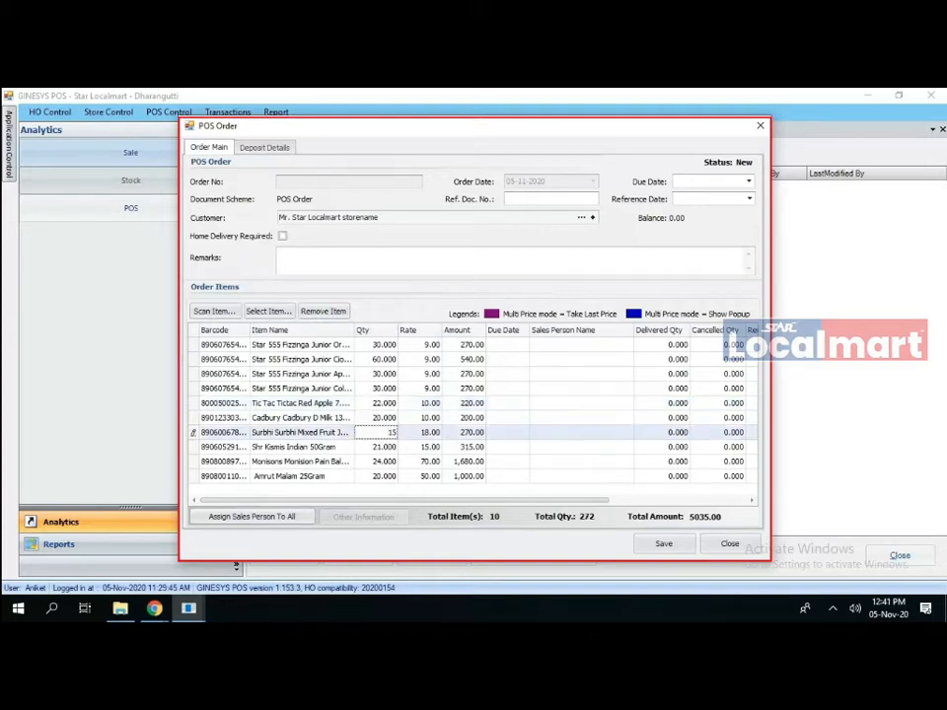
- Remove the Surbhi line and the fourth Fizzinga line from the order
{"action": "left_click", "coordinate": [225, 432]}
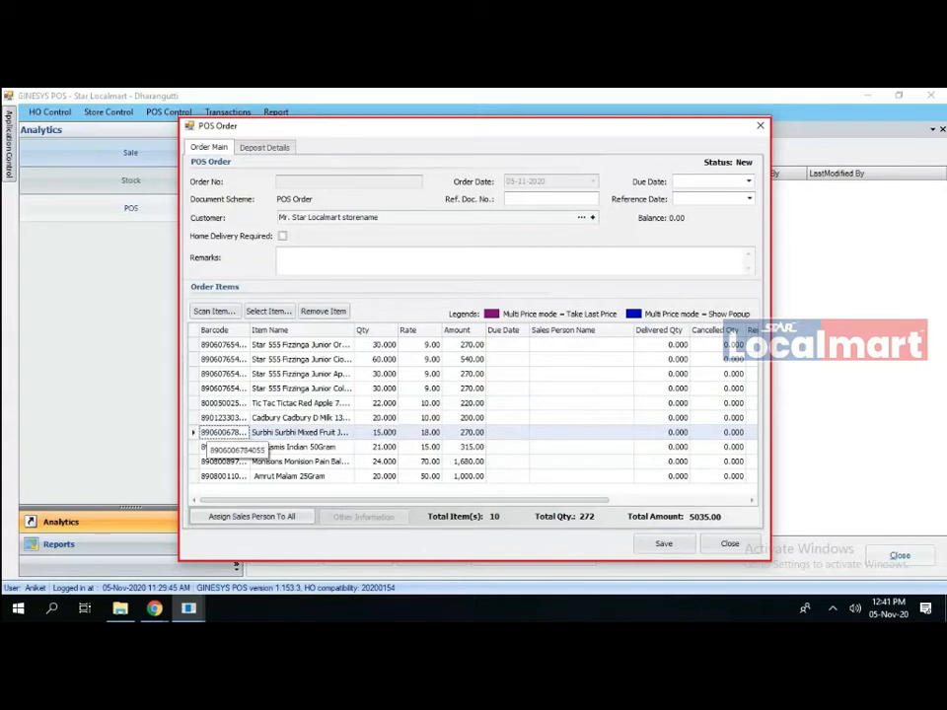
{"action": "left_click", "coordinate": [324, 311]}
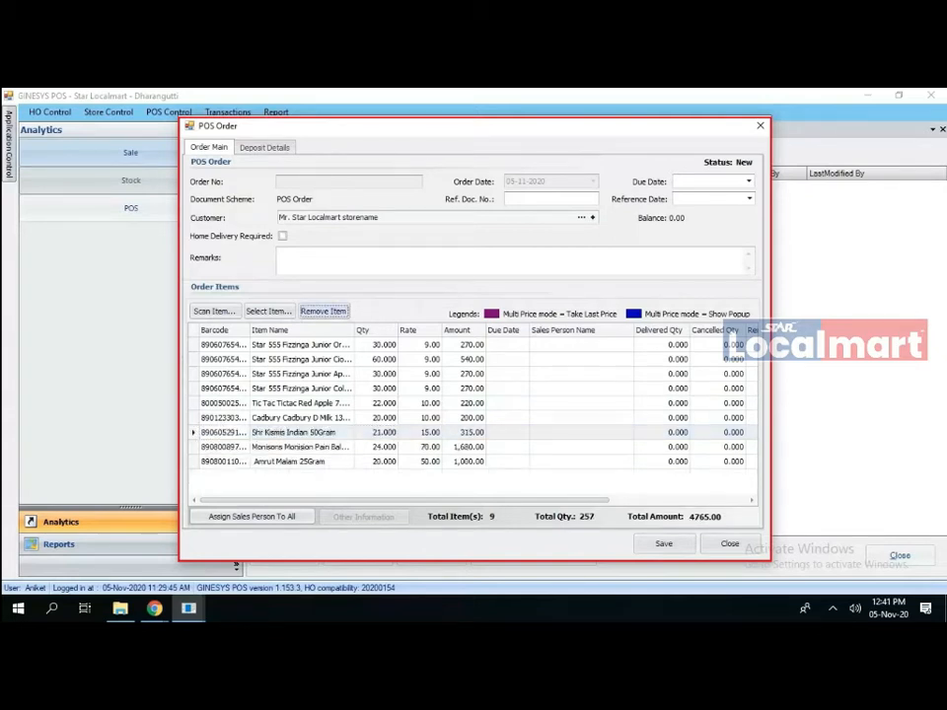
{"action": "left_click", "coordinate": [388, 388]}
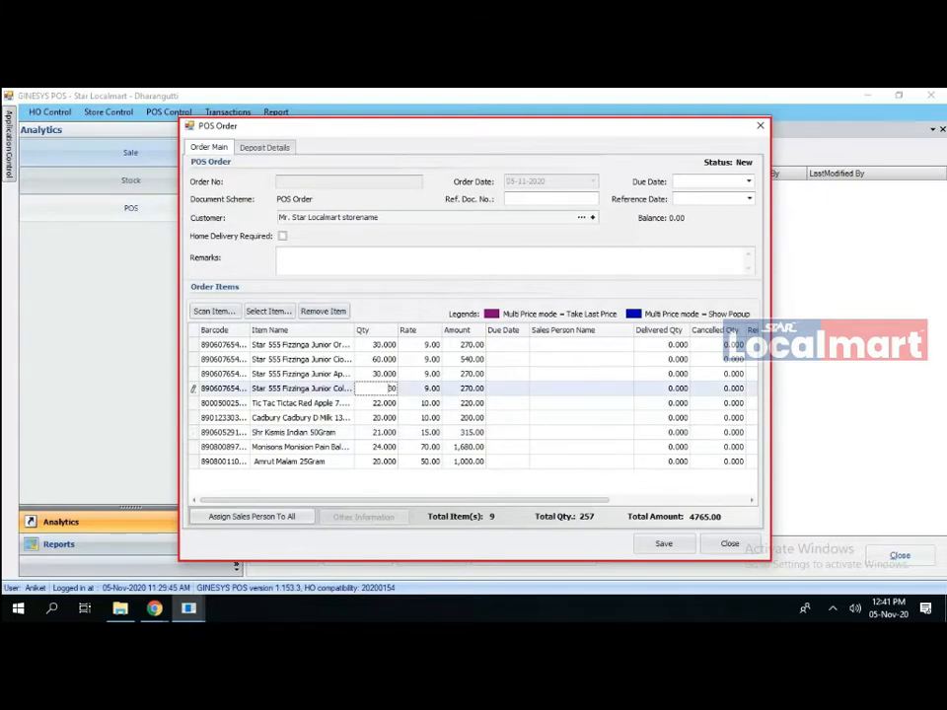
{"action": "left_click", "coordinate": [324, 311]}
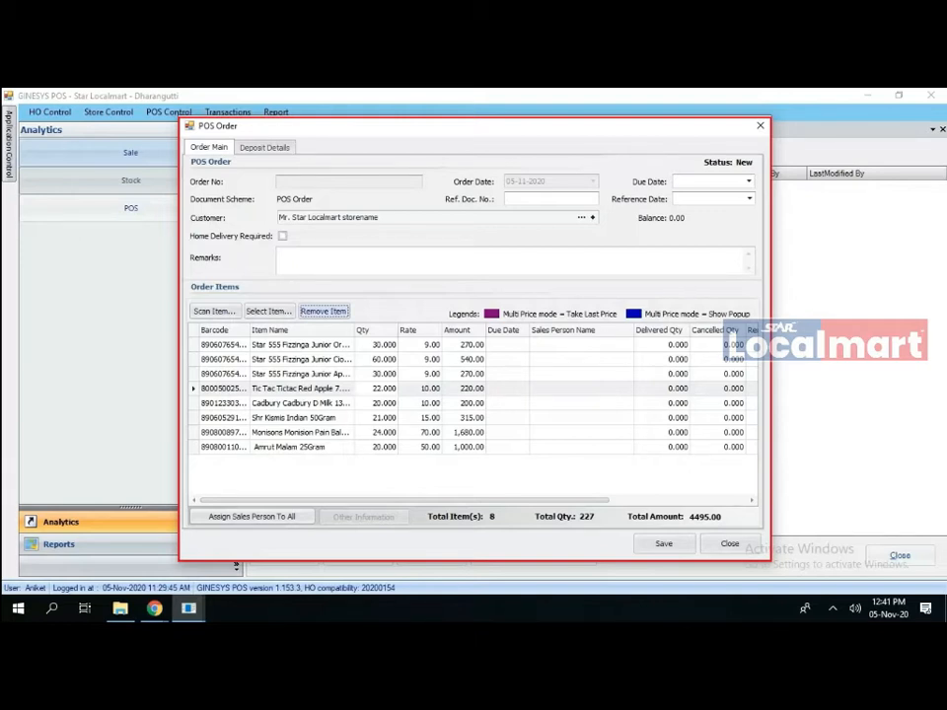
- Set the second line's quantity from 60 to 30 and save the order
{"action": "left_click", "coordinate": [379, 360]}
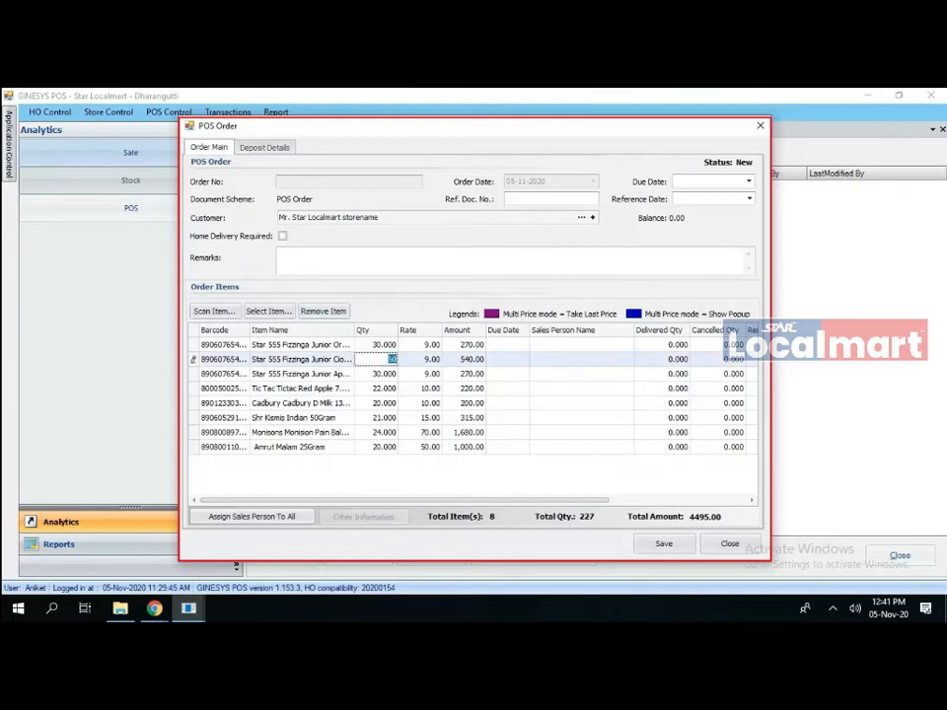
{"action": "type", "text": "30"}
{"action": "left_click", "coordinate": [664, 544]}
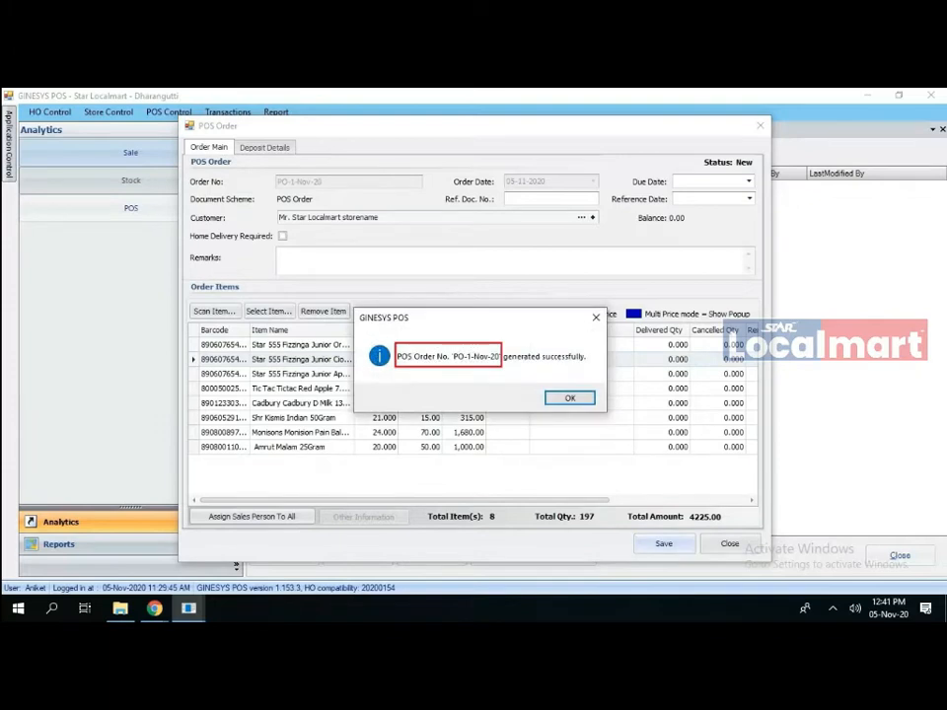
- Acknowledge the generated order, skip printing, save again, and decline a customer deposit
{"action": "key", "text": "Return"}
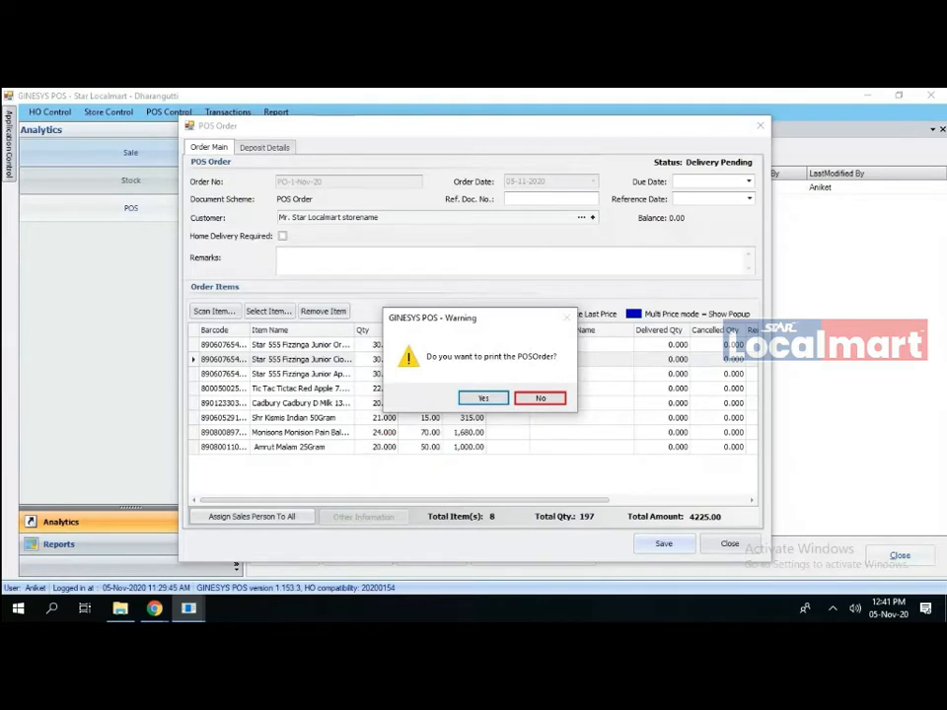
{"action": "left_click", "coordinate": [541, 399]}
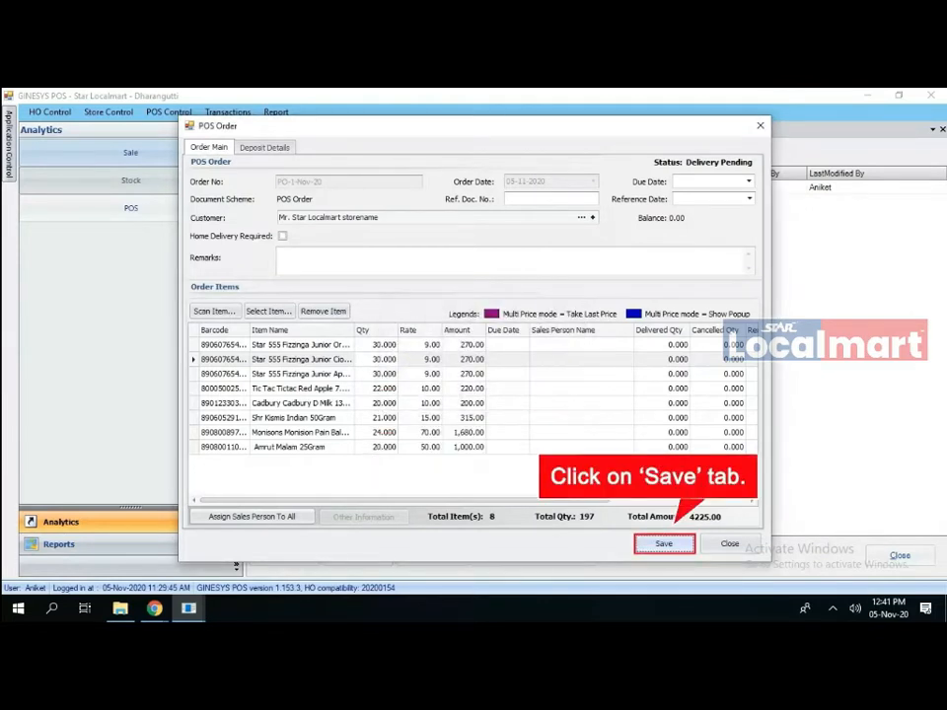
{"action": "left_click", "coordinate": [664, 544]}
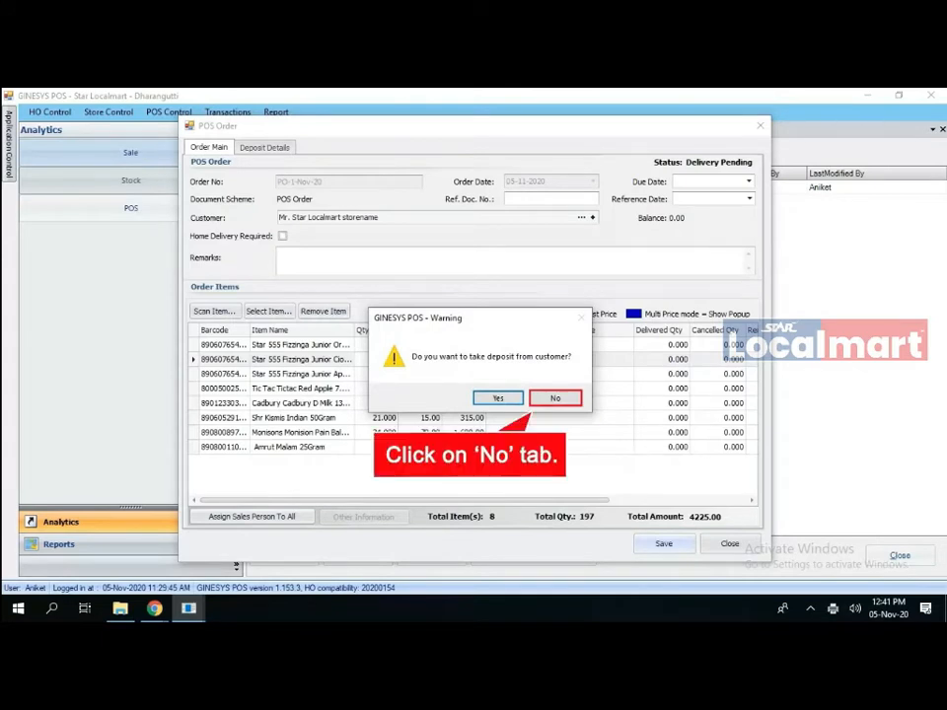
{"action": "key", "text": "n"}
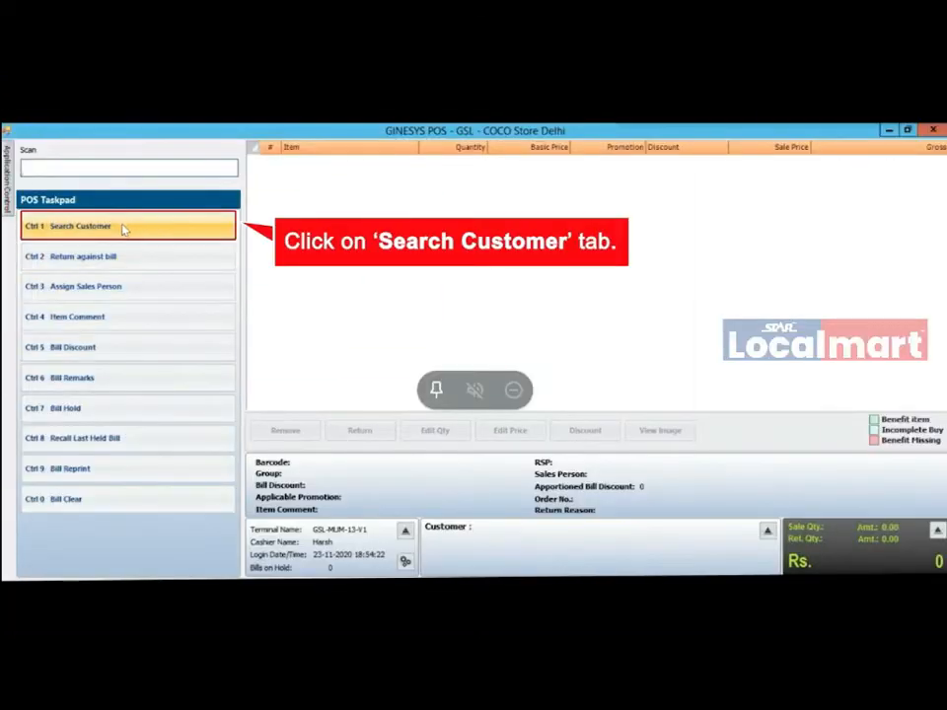
- Search customers by the customer's mobile number, which finds no matching customer
{"action": "left_click", "coordinate": [124, 228]}
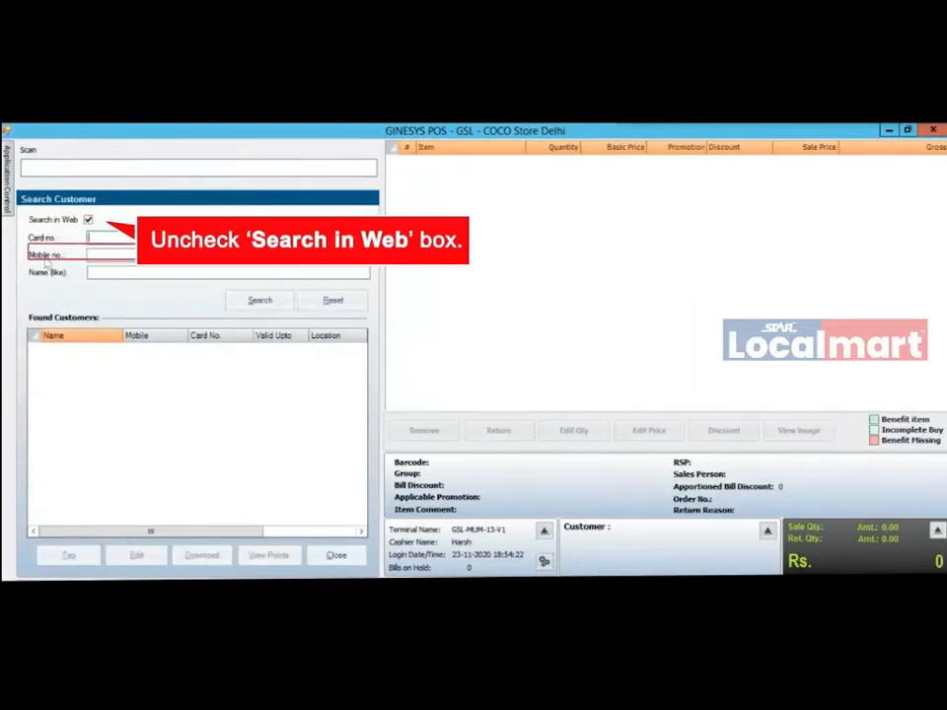
{"action": "left_click", "coordinate": [93, 256]}
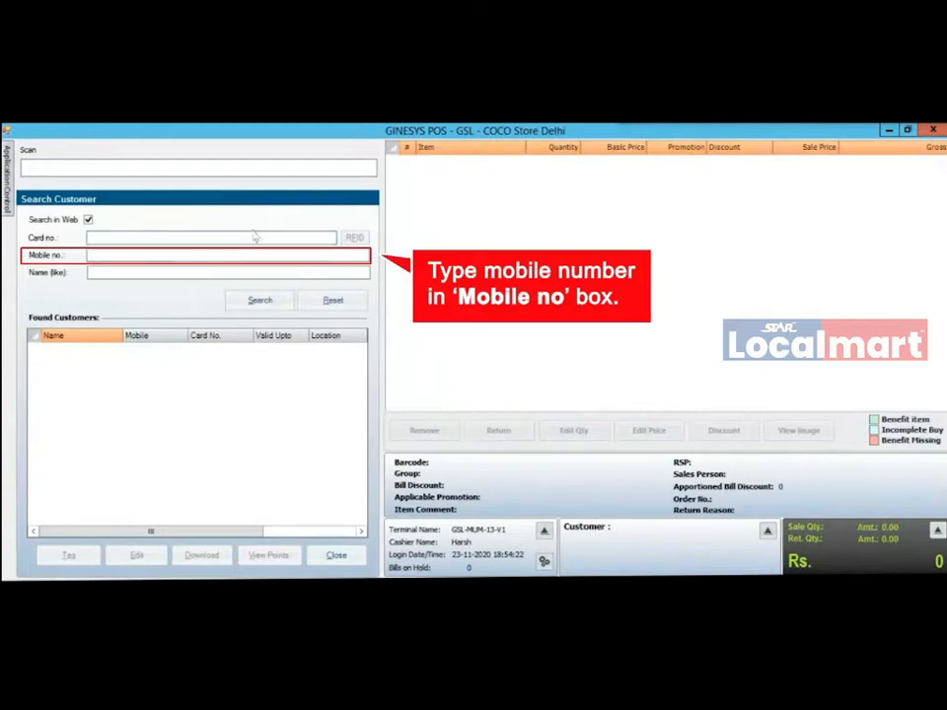
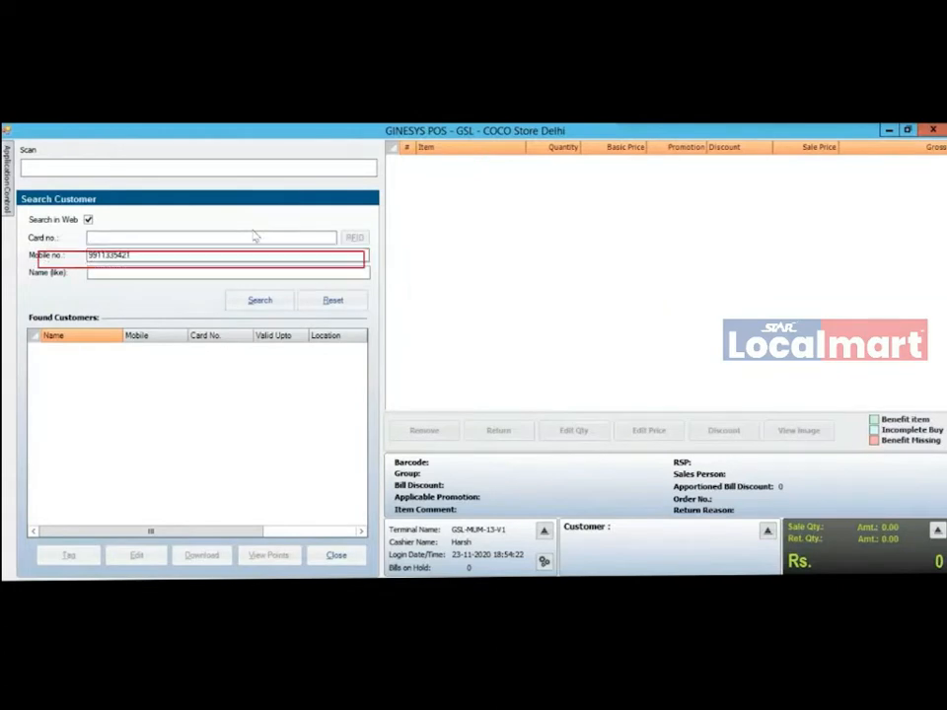
{"action": "left_click", "coordinate": [263, 308]}
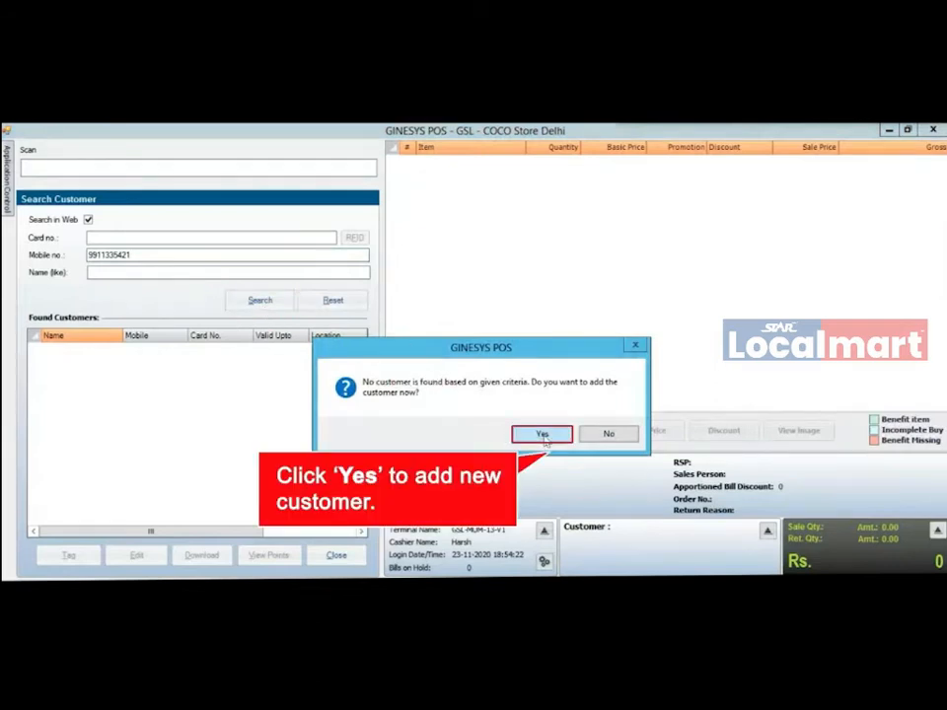
- Add the missing customer with first and last name 0, saving and tagging despite the duplicate warning
{"action": "left_click", "coordinate": [542, 435]}
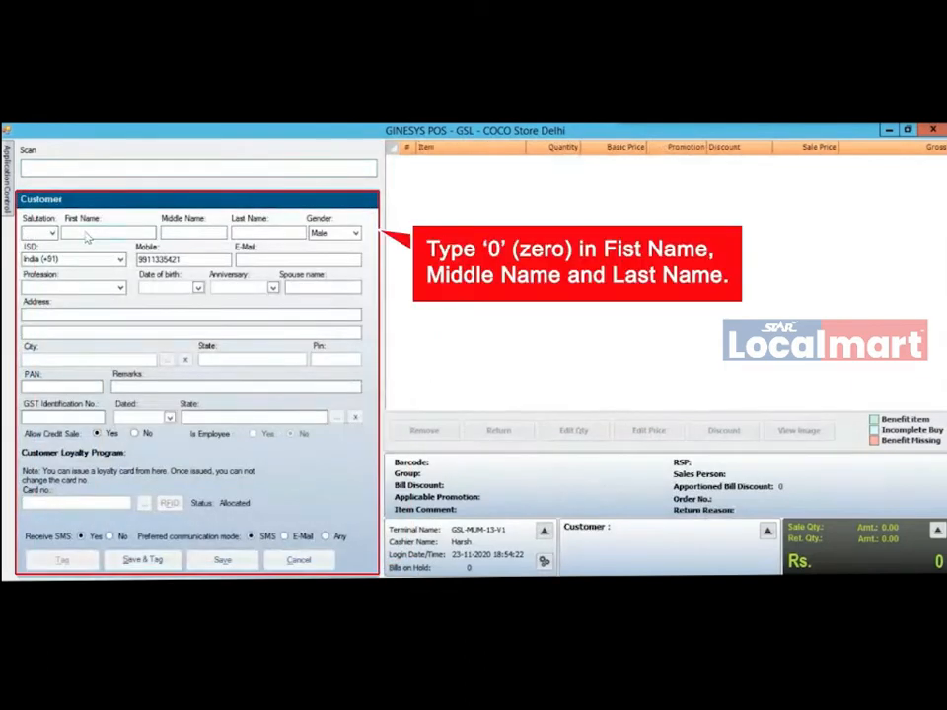
{"action": "type", "text": "0"}
{"action": "key", "text": "Tab"}
{"action": "key", "text": "Tab"}
{"action": "type", "text": "0"}
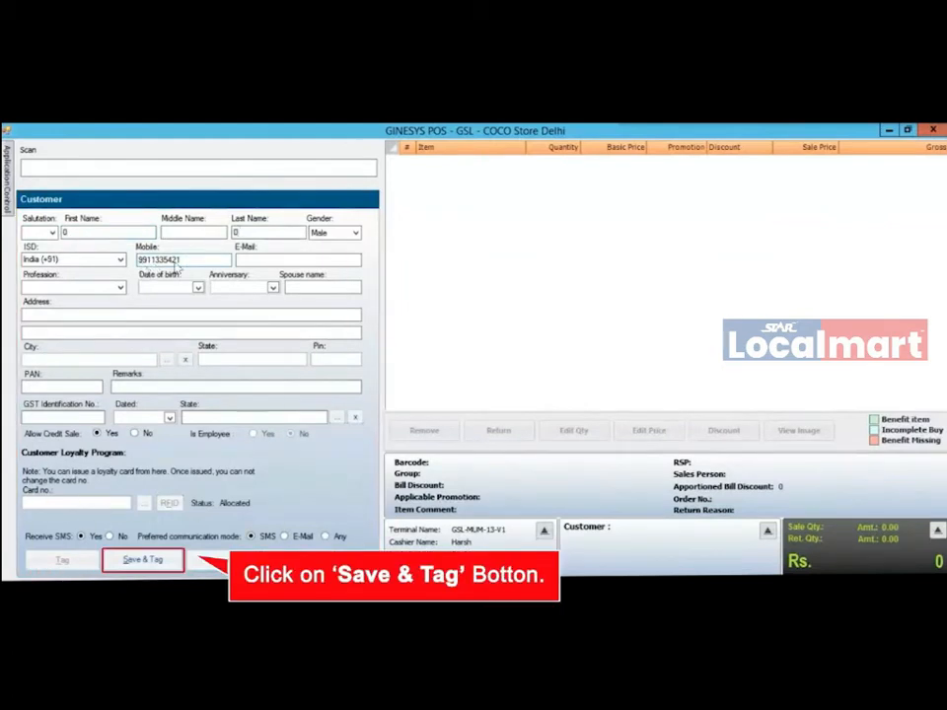
{"action": "left_click", "coordinate": [144, 561]}
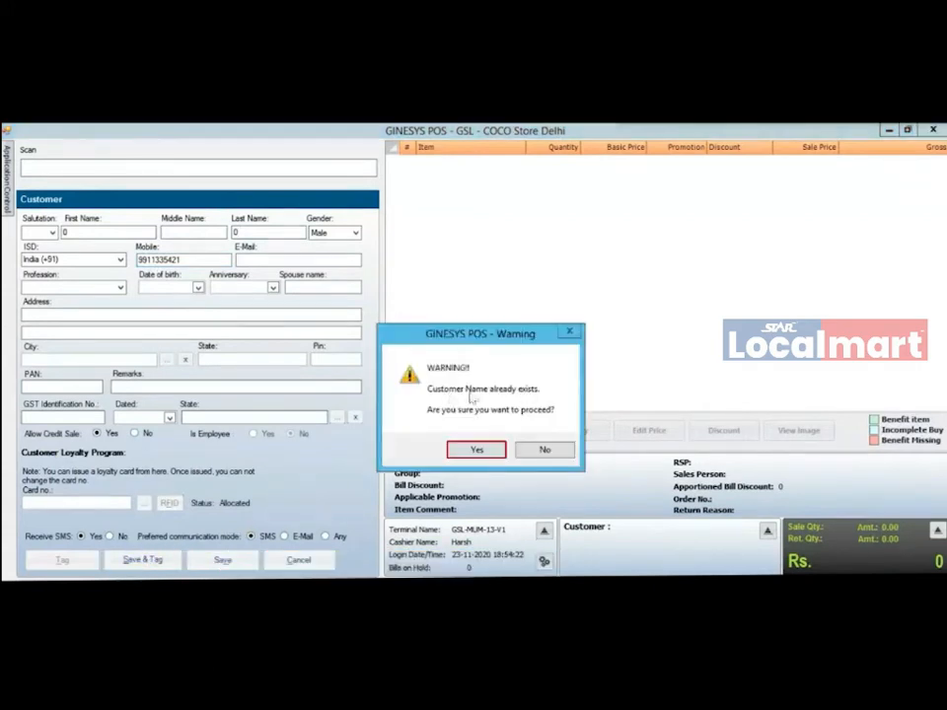
{"action": "left_click", "coordinate": [476, 451]}
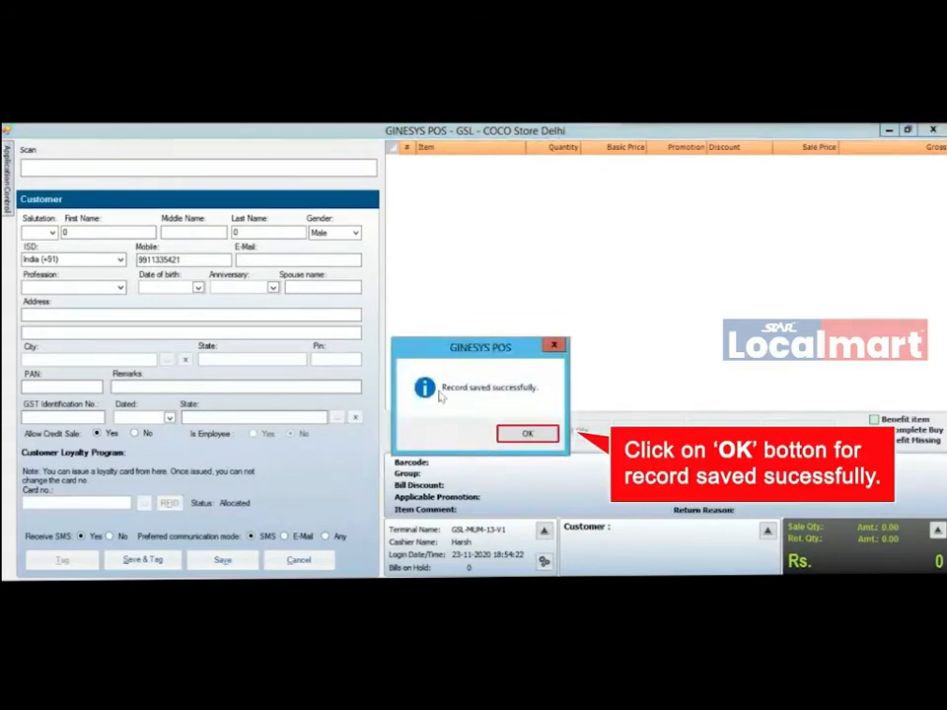
{"action": "left_click", "coordinate": [526, 434]}
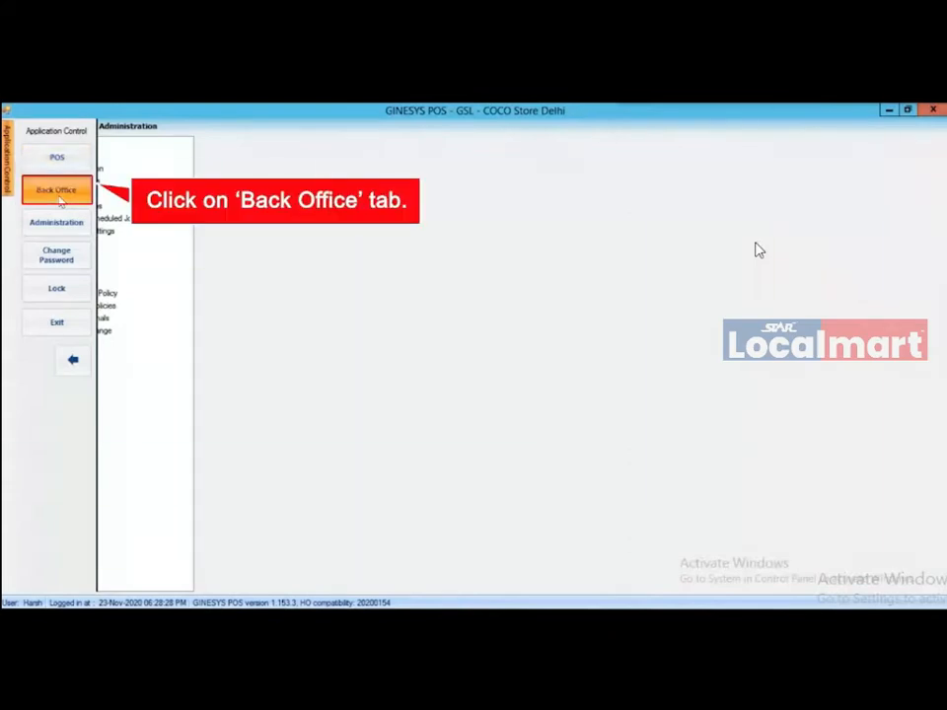
- Create a new Packet document from Back Office > Transactions > Packet
{"action": "left_click", "coordinate": [57, 193]}
{"action": "left_click", "coordinate": [225, 127]}
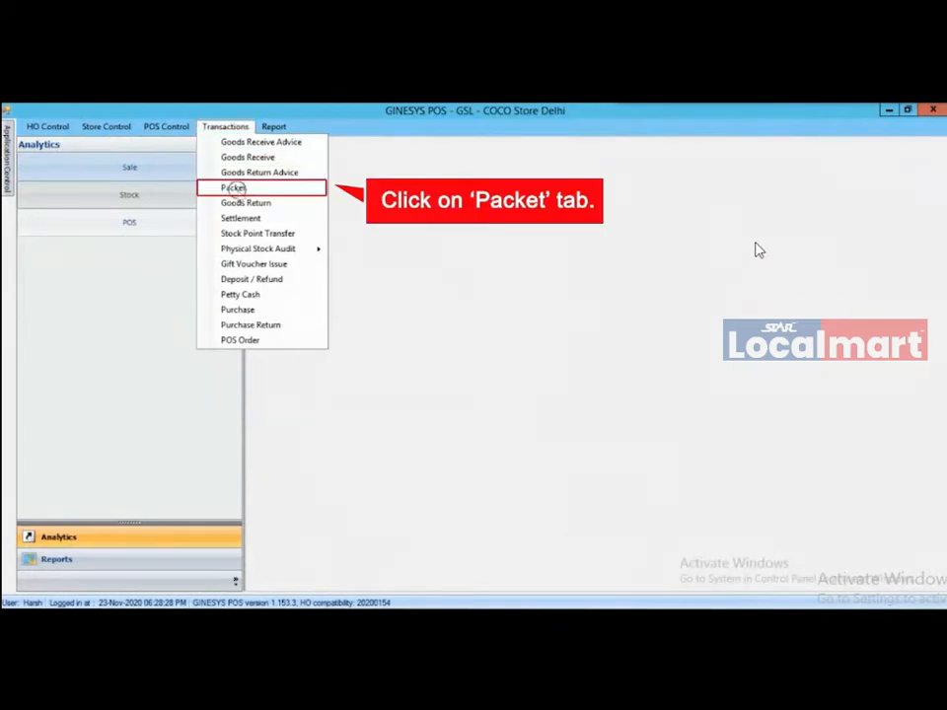
{"action": "left_click", "coordinate": [238, 191]}
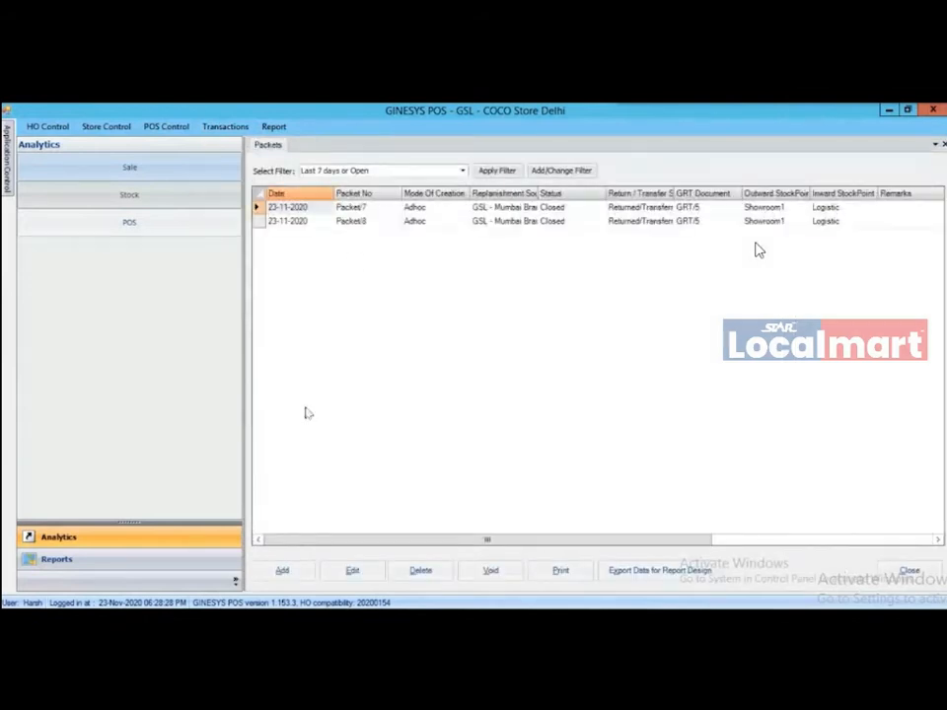
{"action": "left_click", "coordinate": [300, 572]}
{"action": "left_click", "coordinate": [300, 572]}
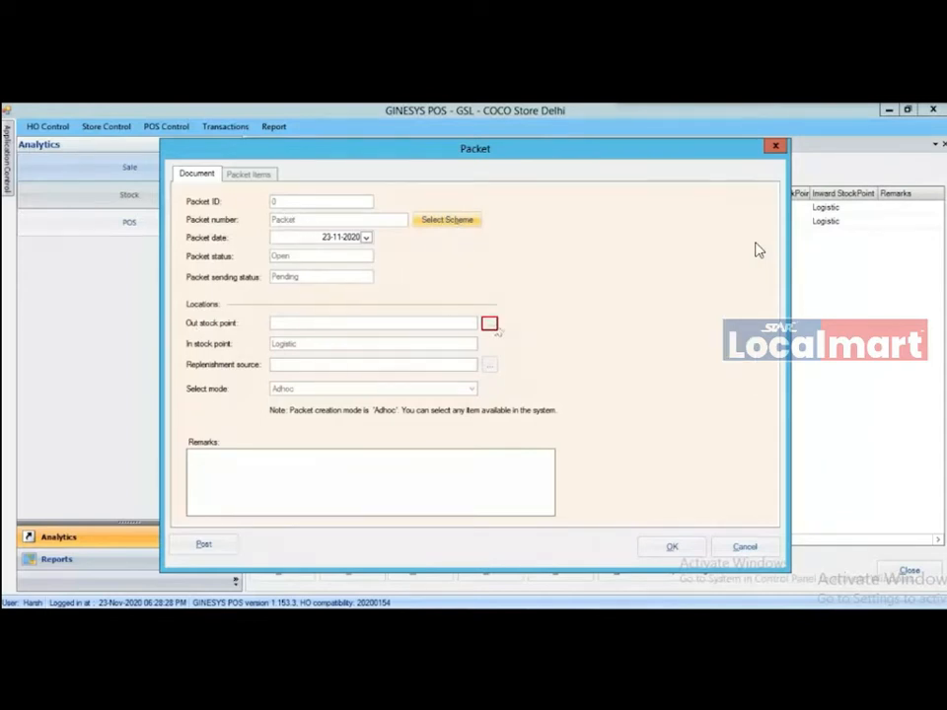
- Choose Showroom1 as out stock point and GSL - Mumbai Branch as replenishment source, then fill in remarks
{"action": "left_click", "coordinate": [490, 324]}
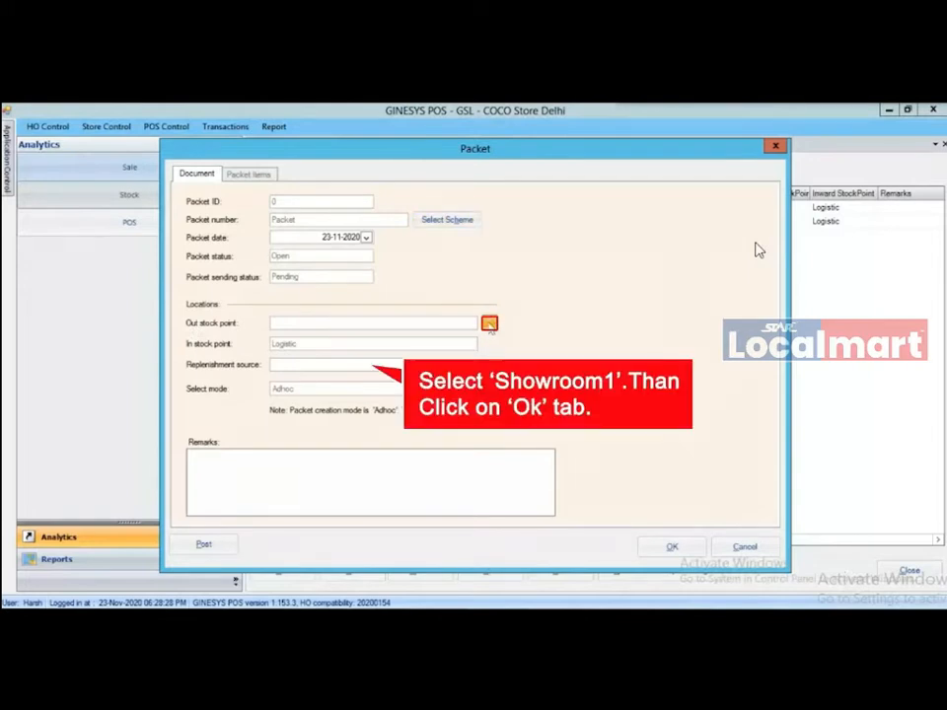
{"action": "left_click", "coordinate": [337, 342]}
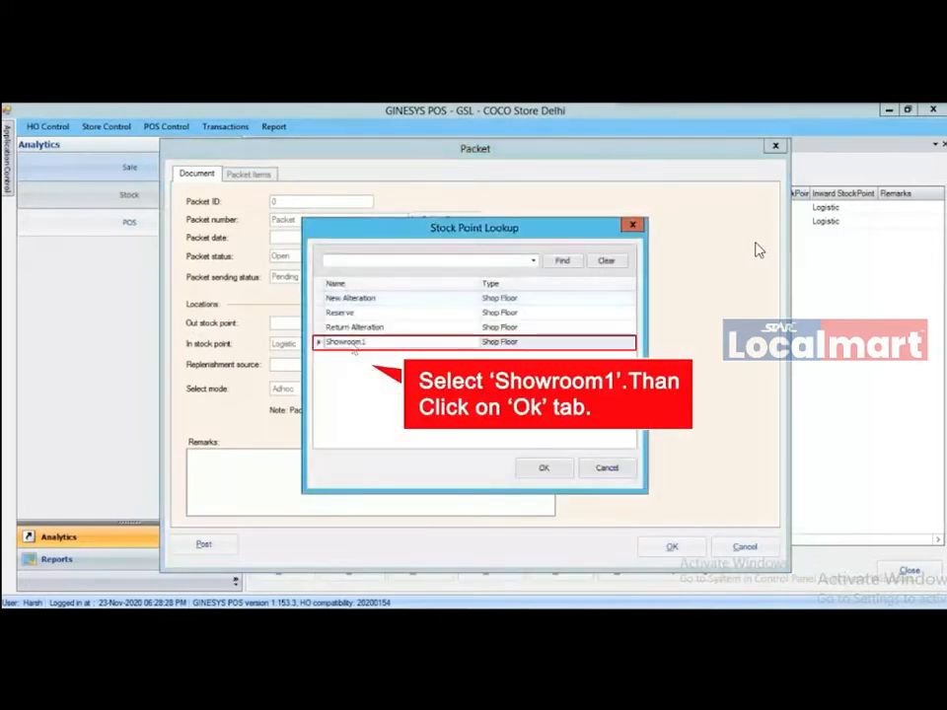
{"action": "left_click", "coordinate": [540, 471]}
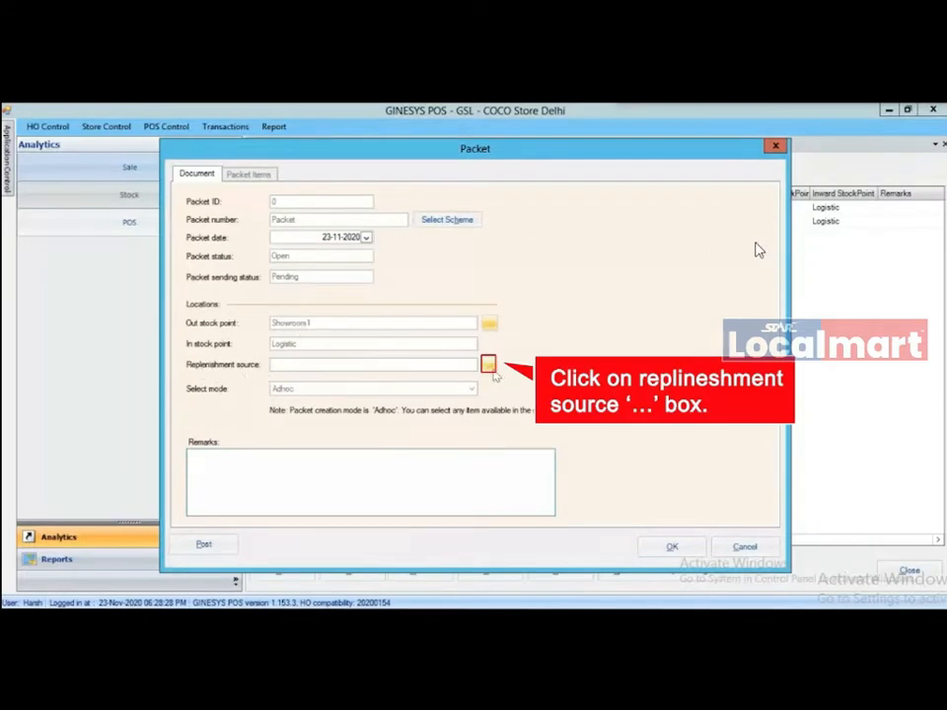
{"action": "left_click", "coordinate": [489, 365]}
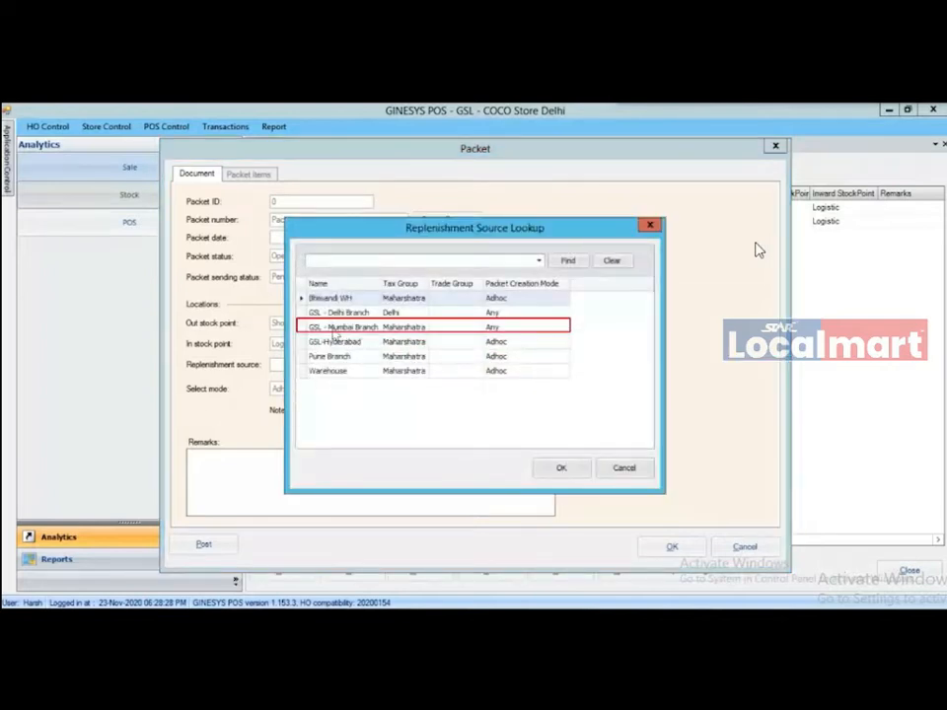
{"action": "left_click", "coordinate": [310, 328]}
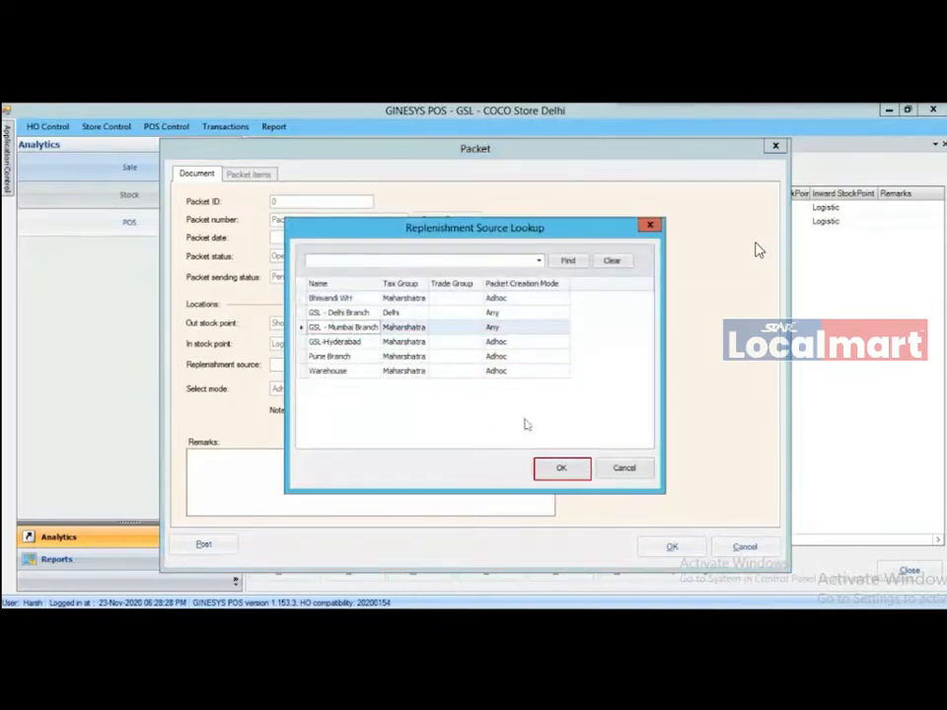
{"action": "left_click", "coordinate": [559, 470]}
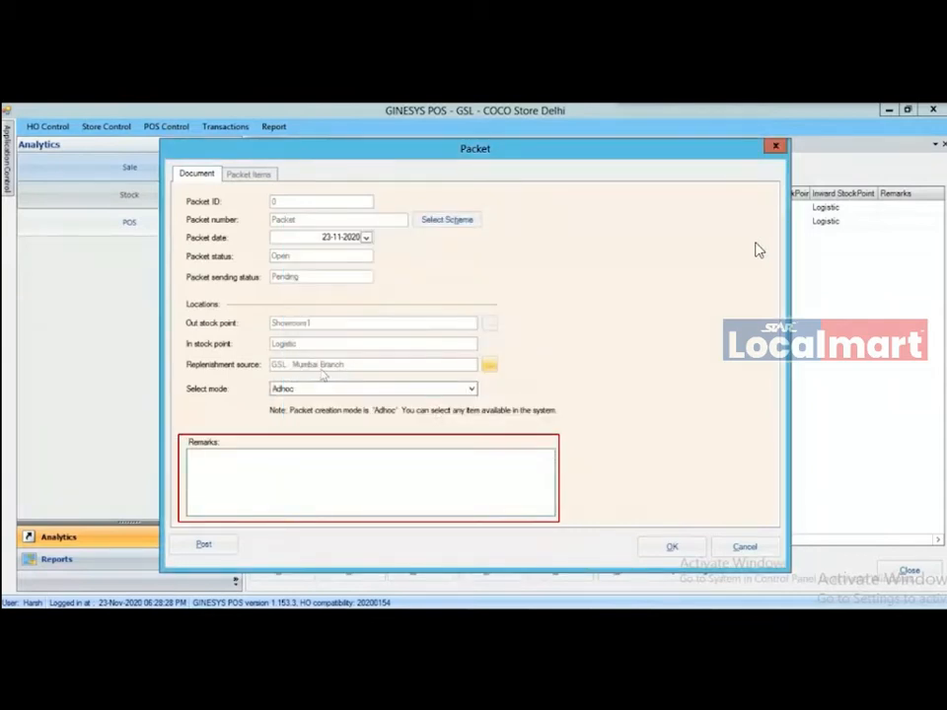
{"action": "left_click", "coordinate": [235, 482]}
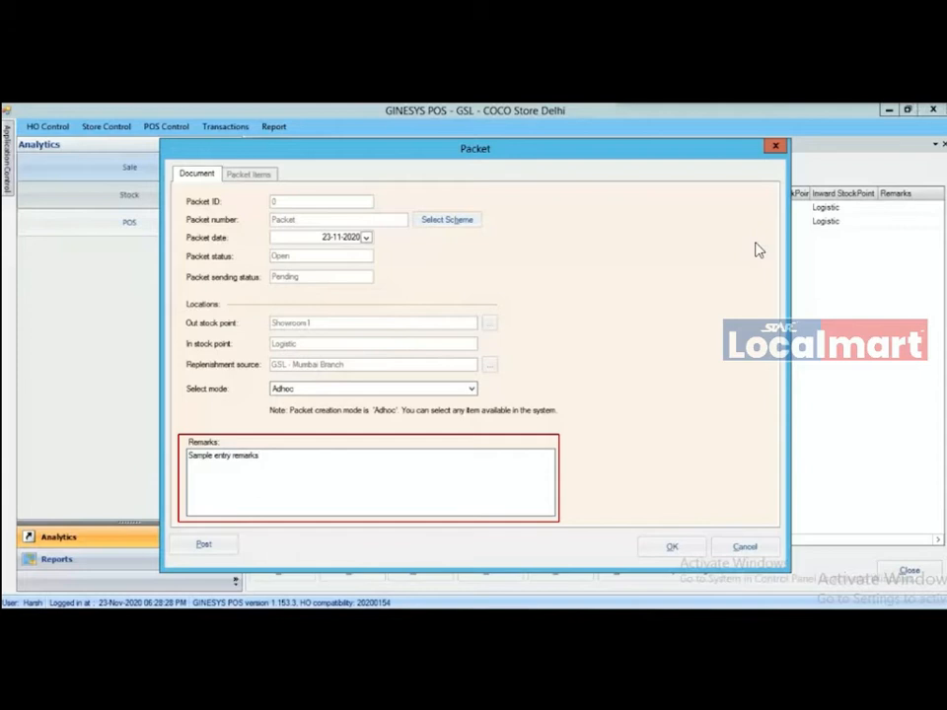
- Scan items ABC1, ABC2 and ABC4 into the Packet Items list, one unit each
{"action": "left_click", "coordinate": [244, 179]}
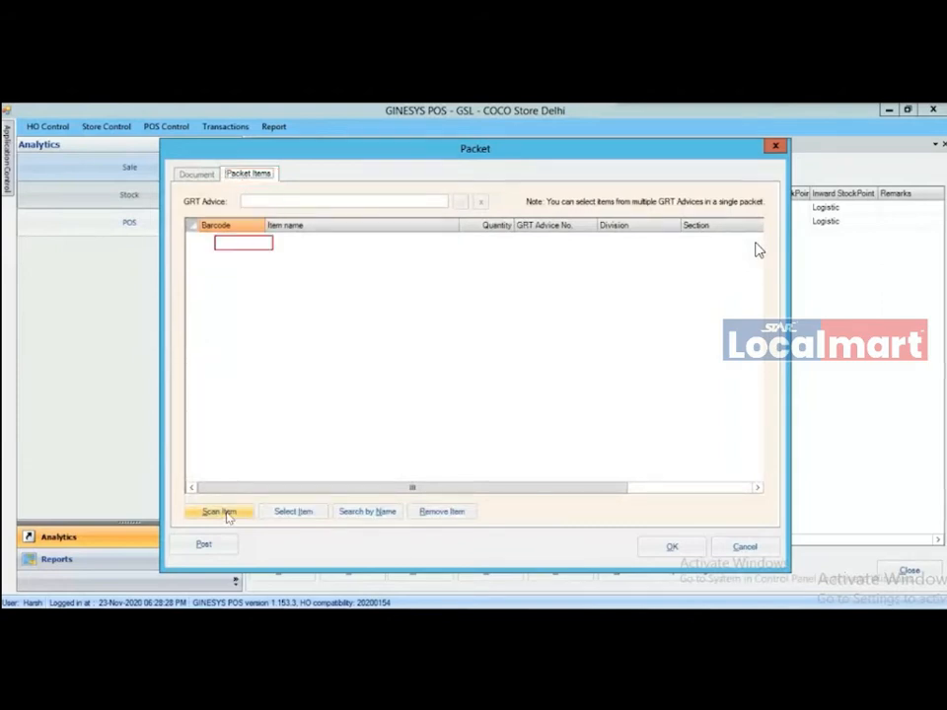
{"action": "left_click", "coordinate": [219, 512]}
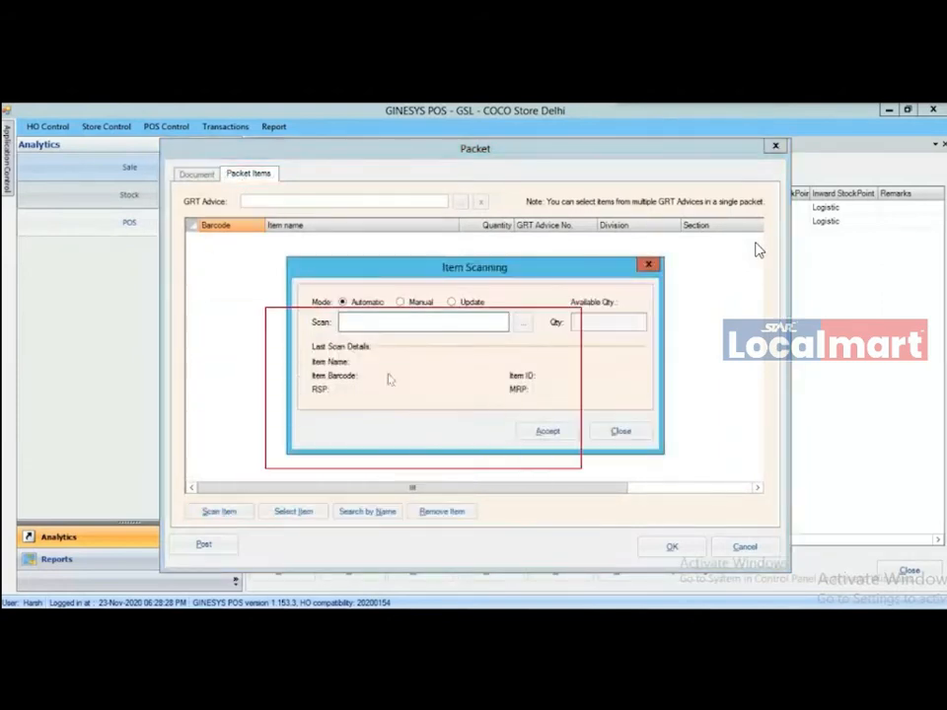
{"action": "type", "text": "ABC1"}
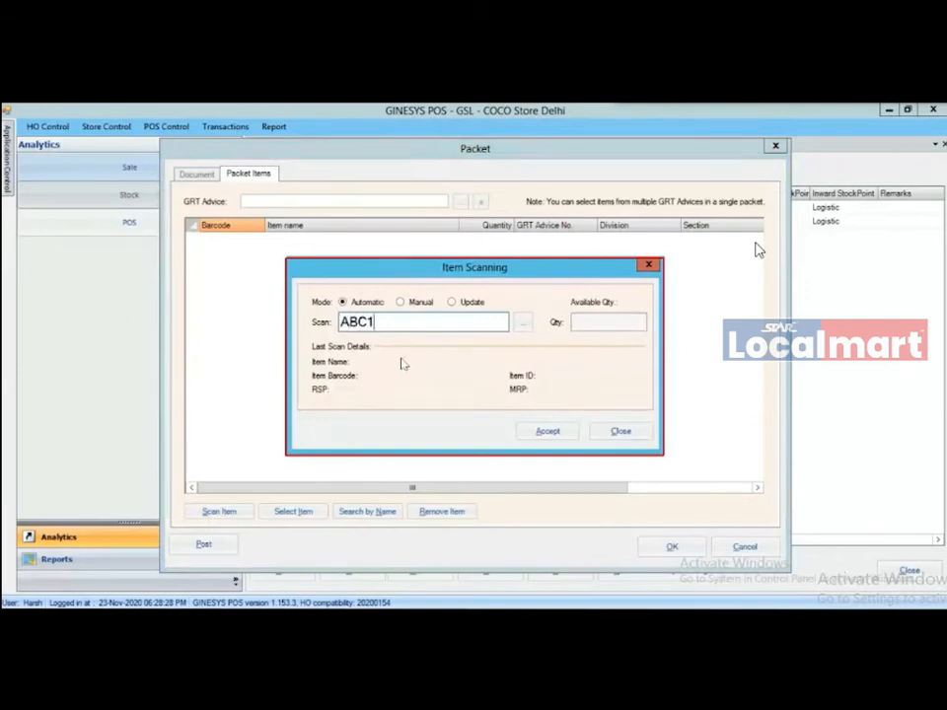
{"action": "key", "text": "Return"}
{"action": "type", "text": "ABC2"}
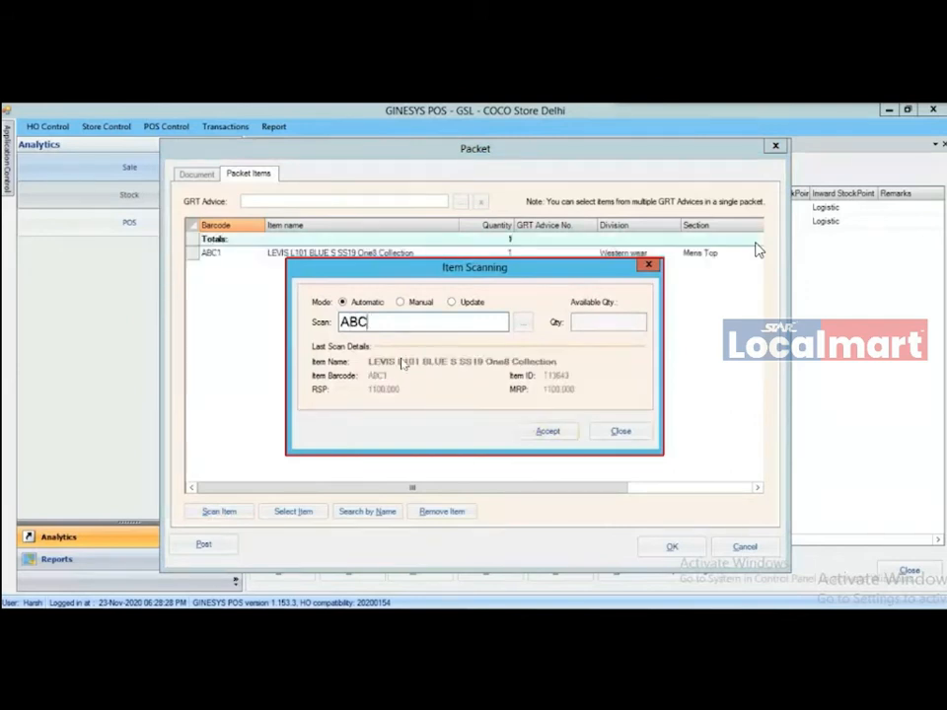
{"action": "key", "text": "Return"}
{"action": "type", "text": "ABC"}
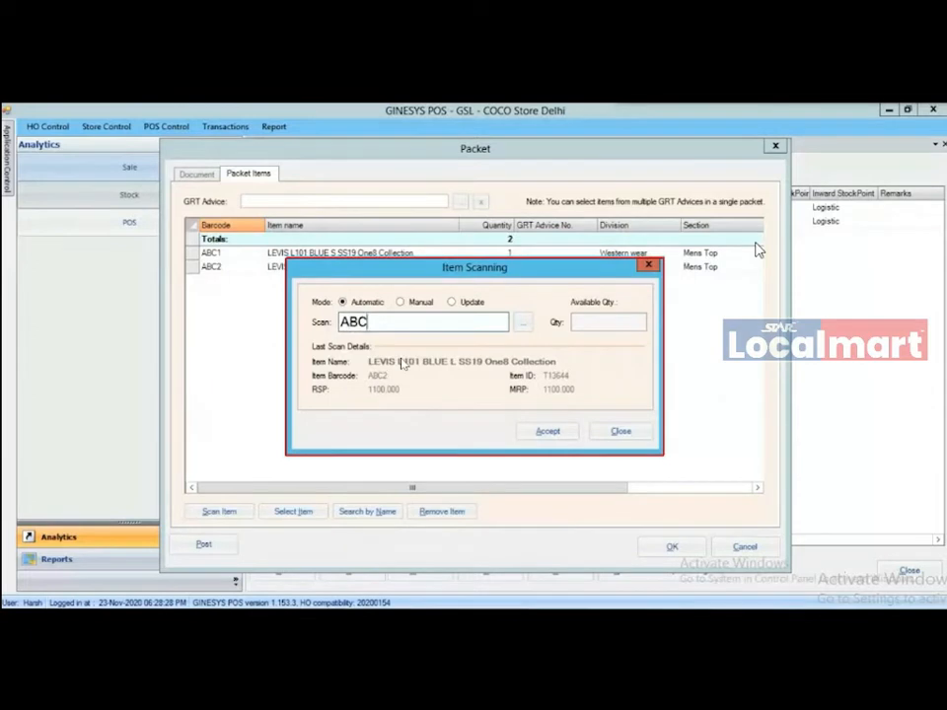
{"action": "type", "text": "4"}
{"action": "key", "text": "Return"}
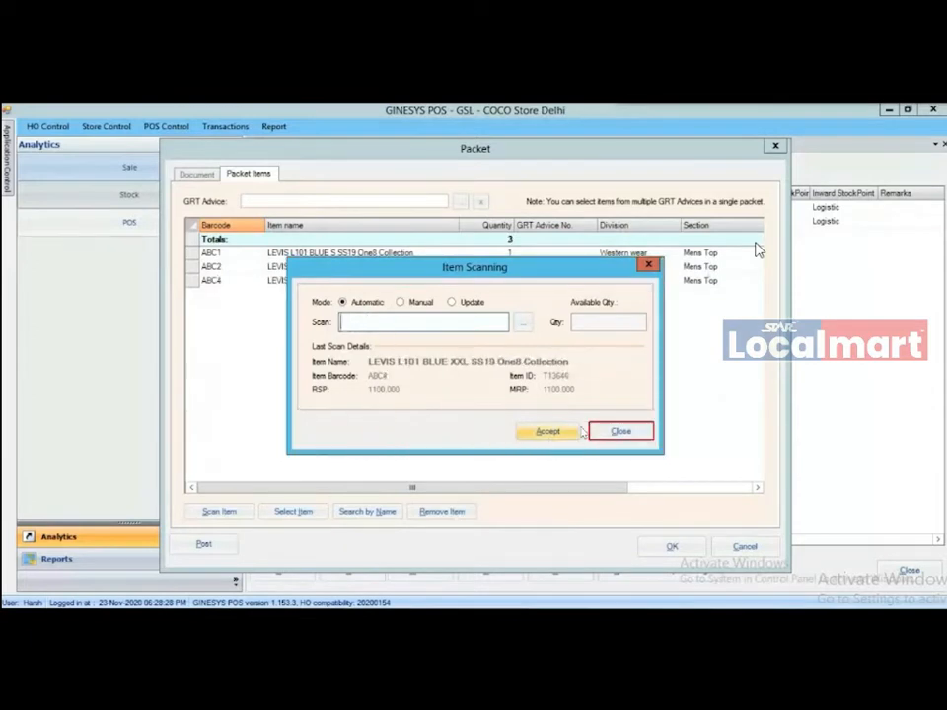
{"action": "left_click", "coordinate": [619, 431]}
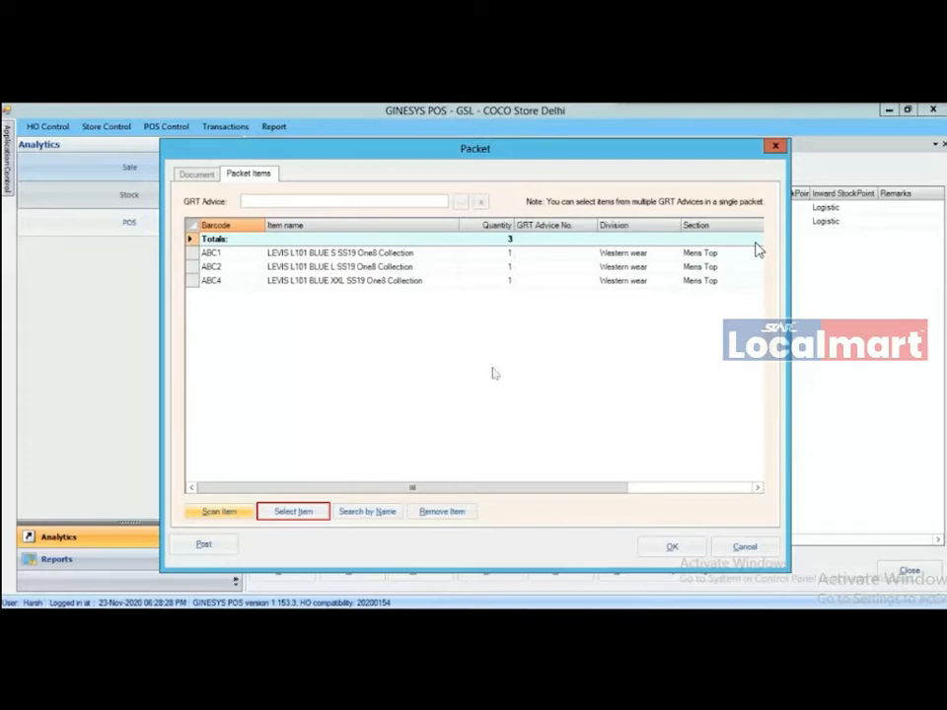
- Load the barcodes from Desktop\PK1.txt into the Import Barcode window
{"action": "left_click", "coordinate": [293, 513]}
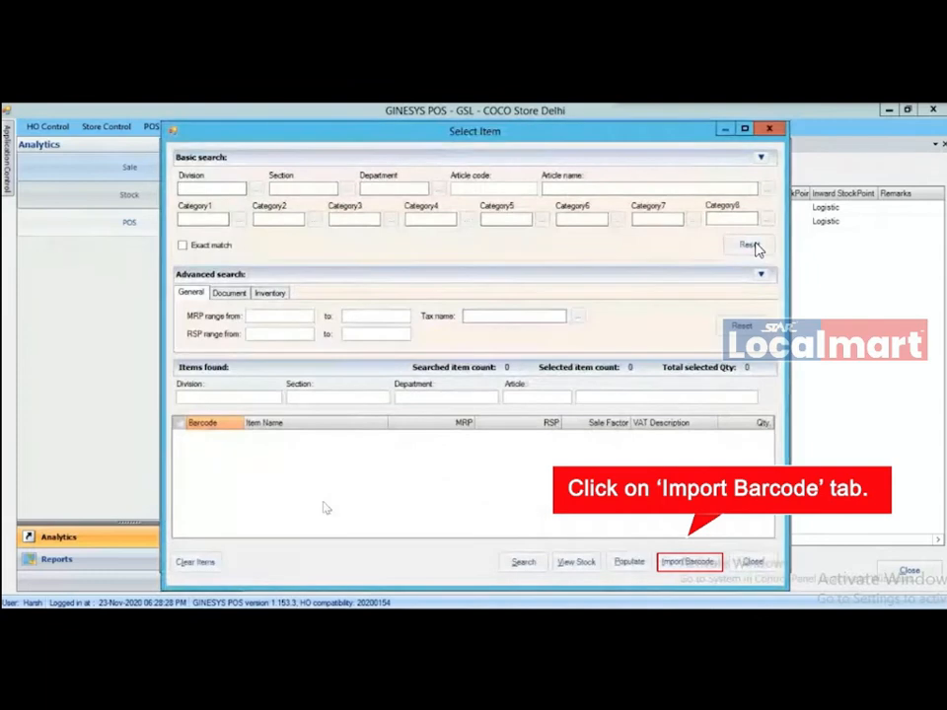
{"action": "left_click", "coordinate": [699, 563]}
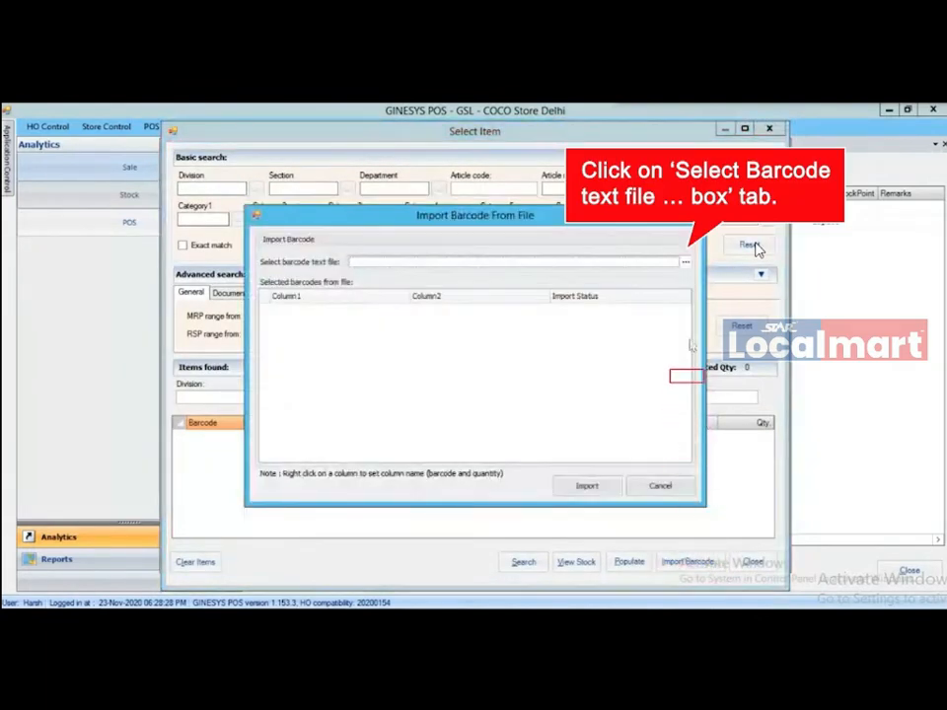
{"action": "left_click", "coordinate": [685, 263]}
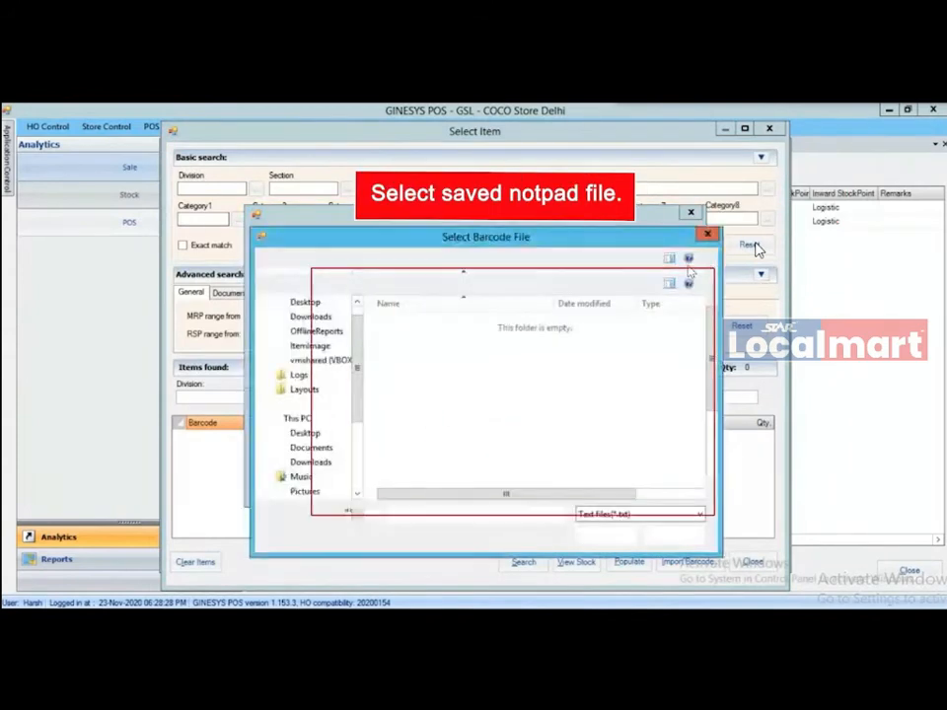
{"action": "left_click", "coordinate": [303, 390]}
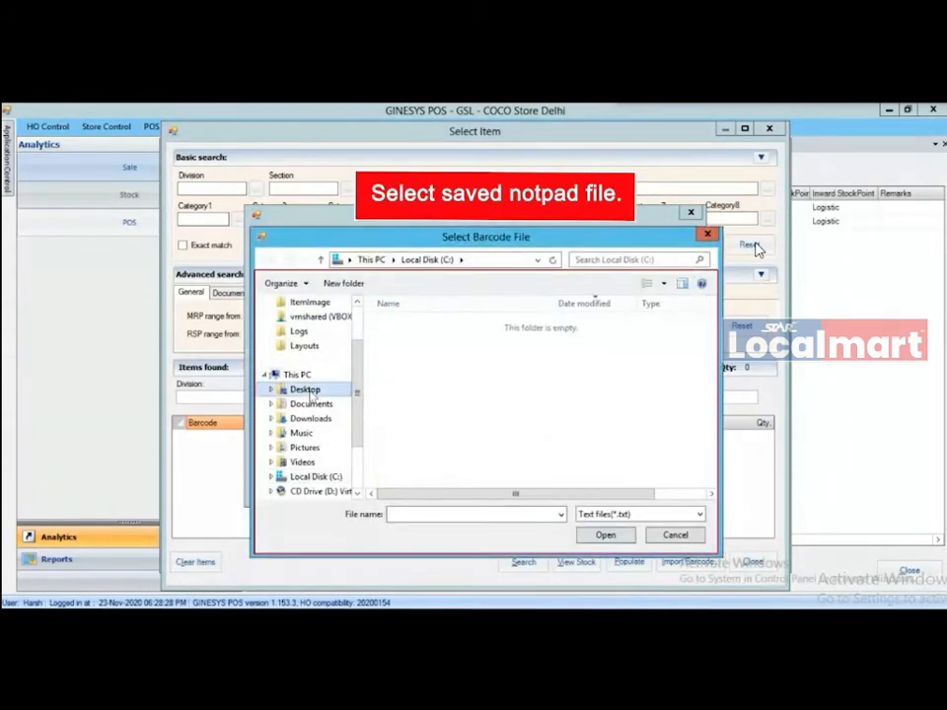
{"action": "left_click", "coordinate": [404, 323]}
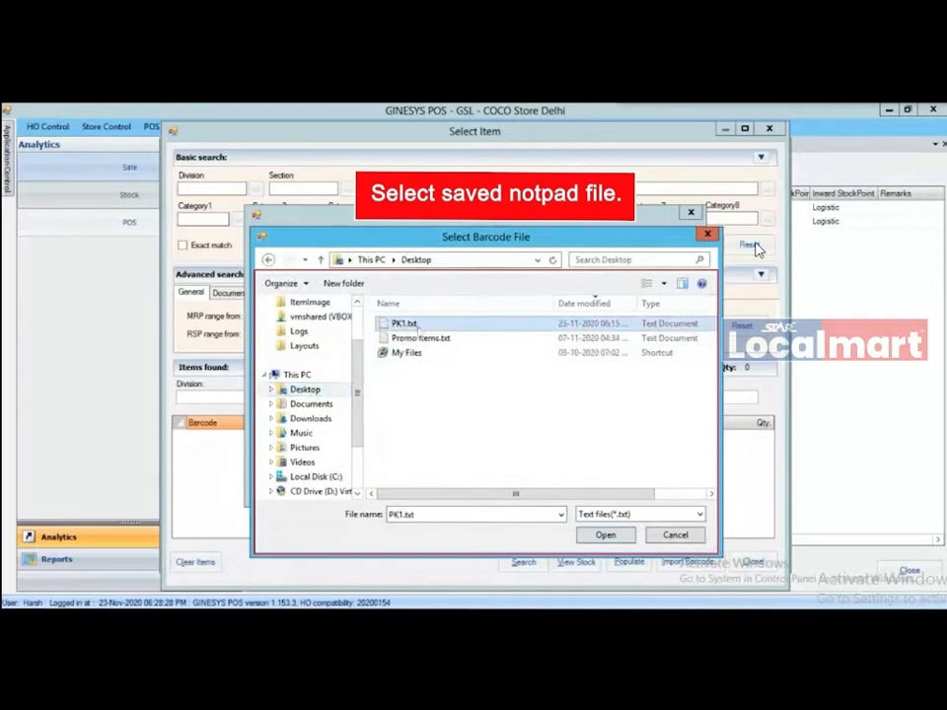
{"action": "left_click", "coordinate": [607, 537]}
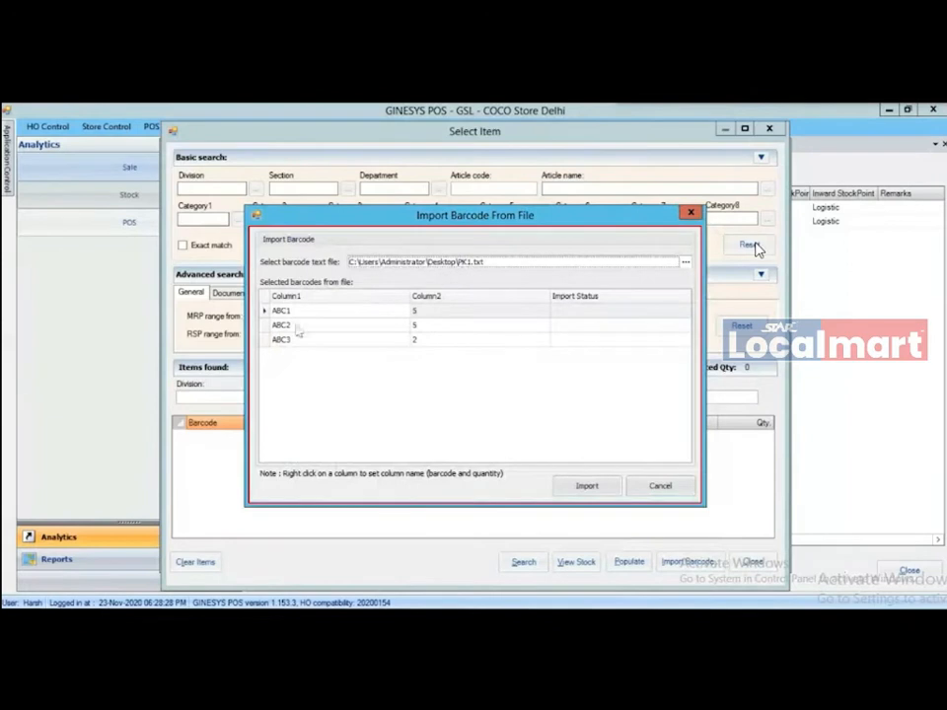
- Map columns as Barcode and Quantity and populate ABC1 (5), ABC2 (5), ABC3 (2) into the packet
{"action": "right_click", "coordinate": [370, 303]}
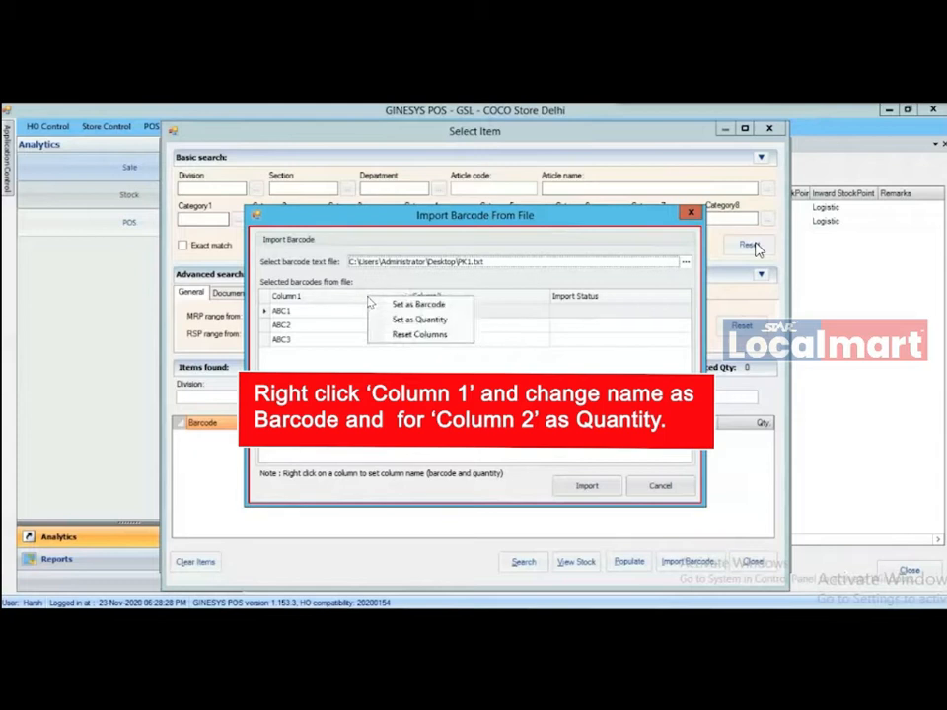
{"action": "left_click", "coordinate": [393, 306]}
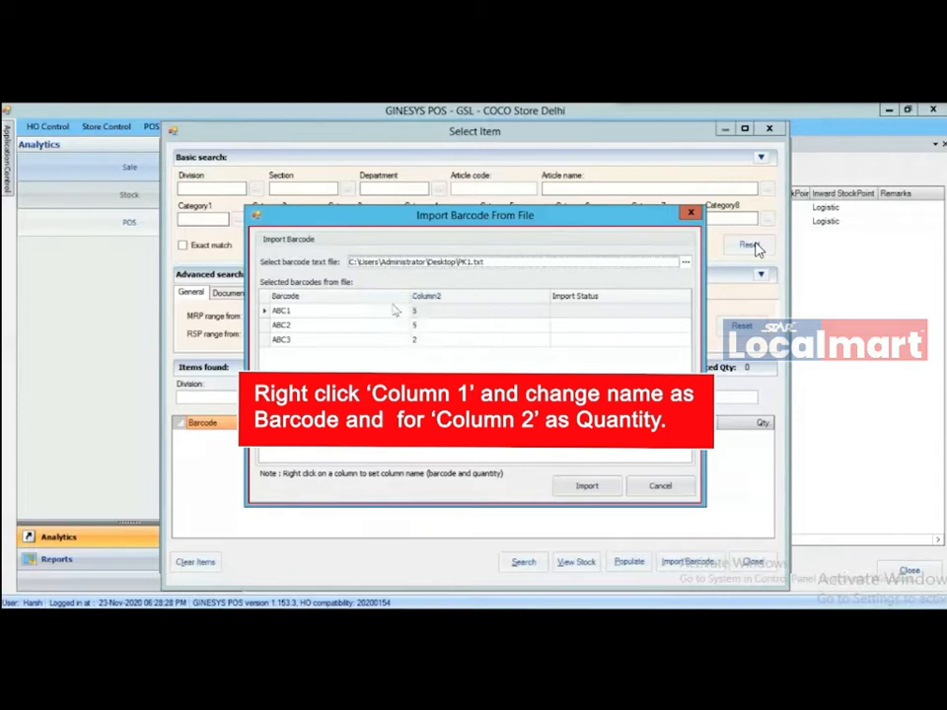
{"action": "right_click", "coordinate": [458, 302]}
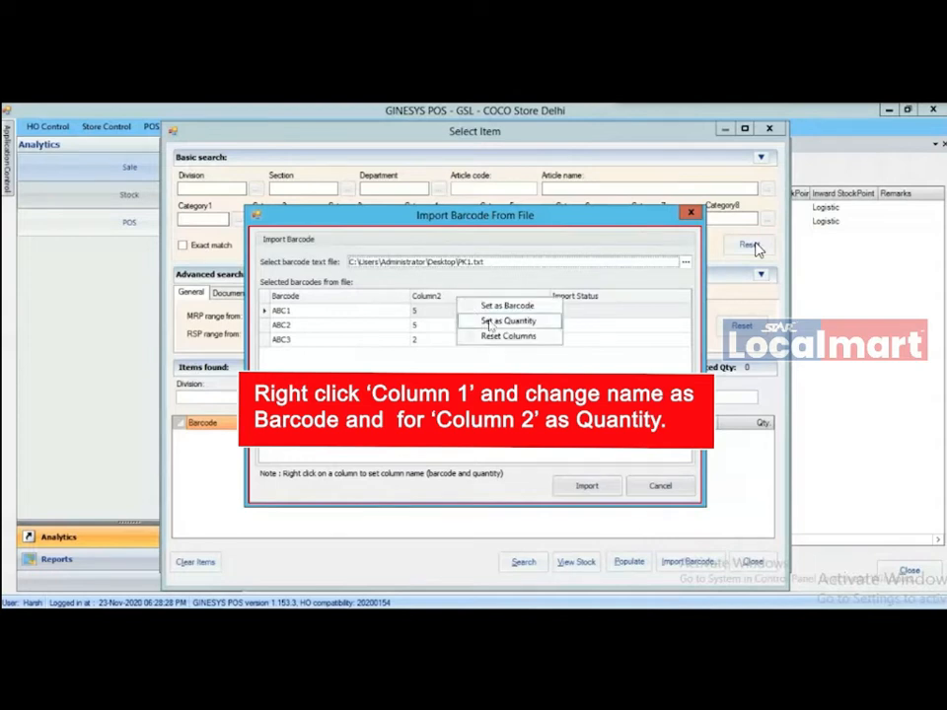
{"action": "left_click", "coordinate": [491, 324]}
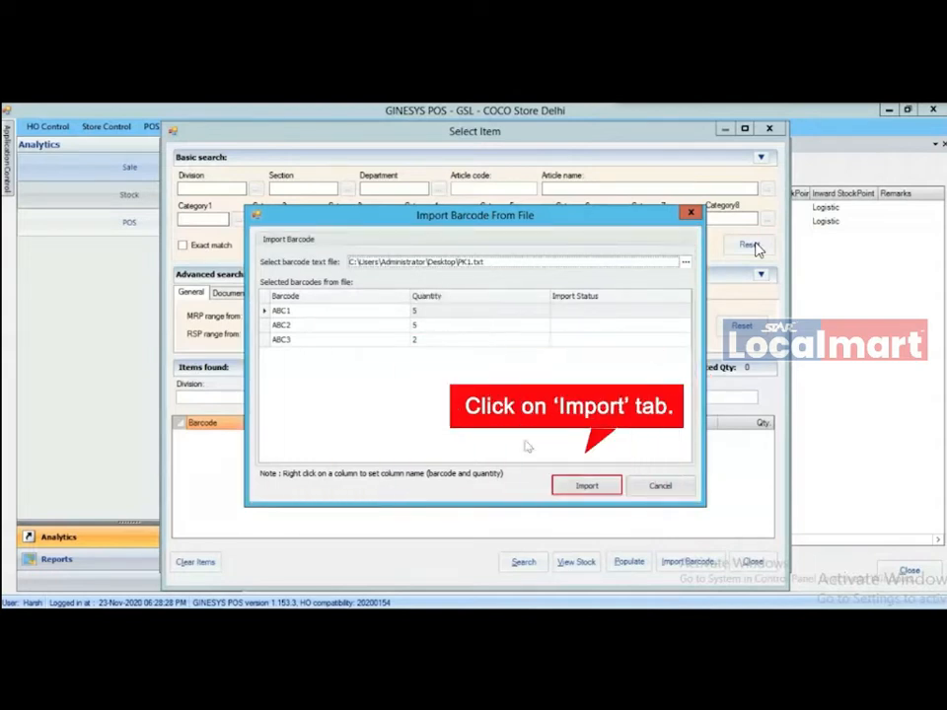
{"action": "left_click", "coordinate": [585, 487]}
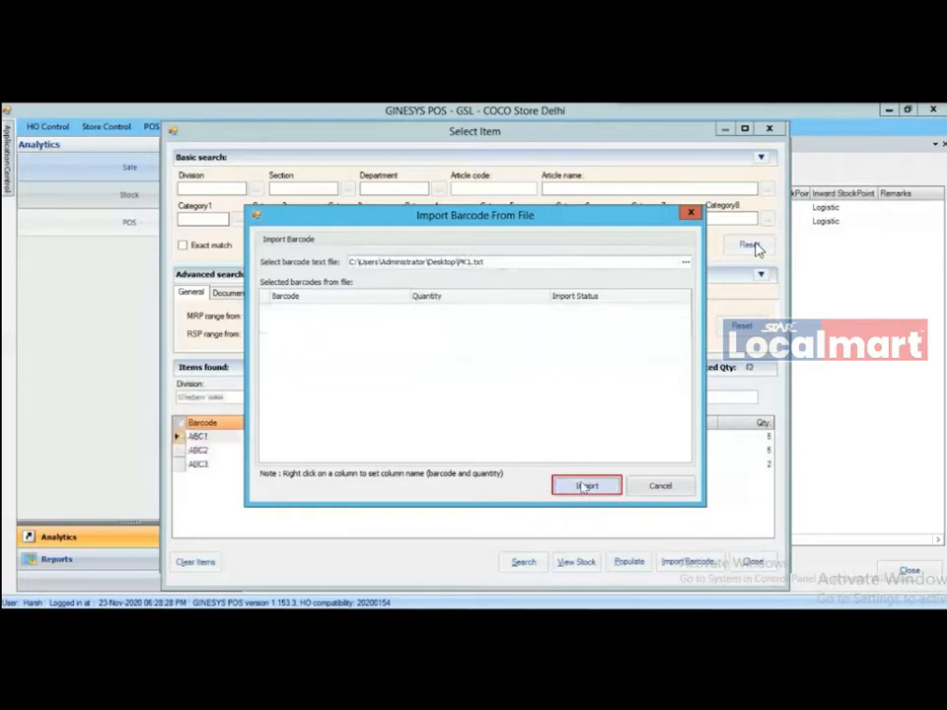
{"action": "left_click", "coordinate": [664, 490]}
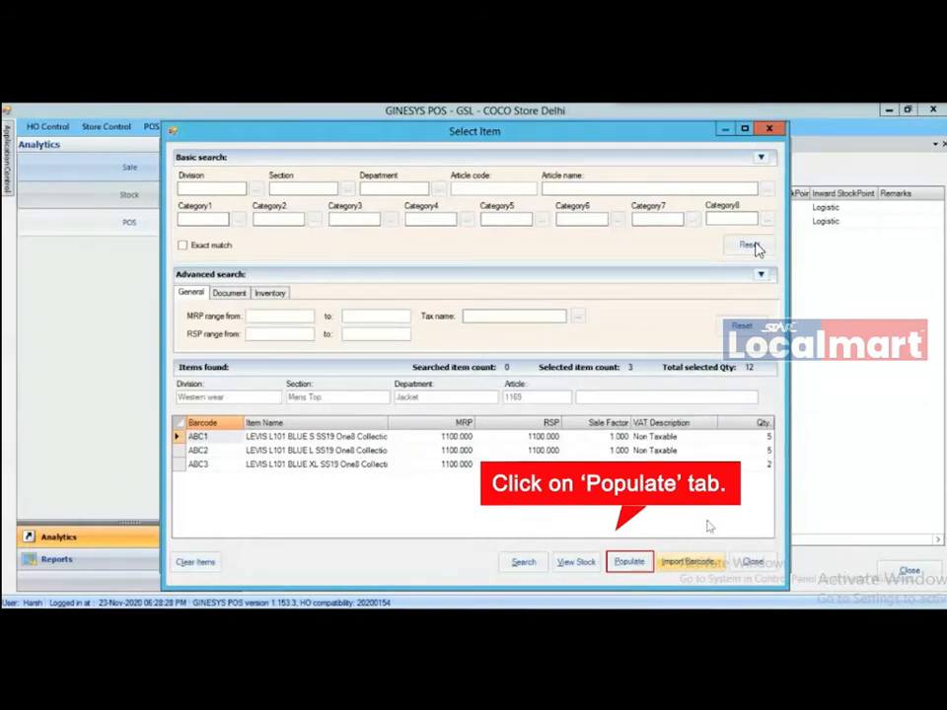
{"action": "left_click", "coordinate": [630, 563]}
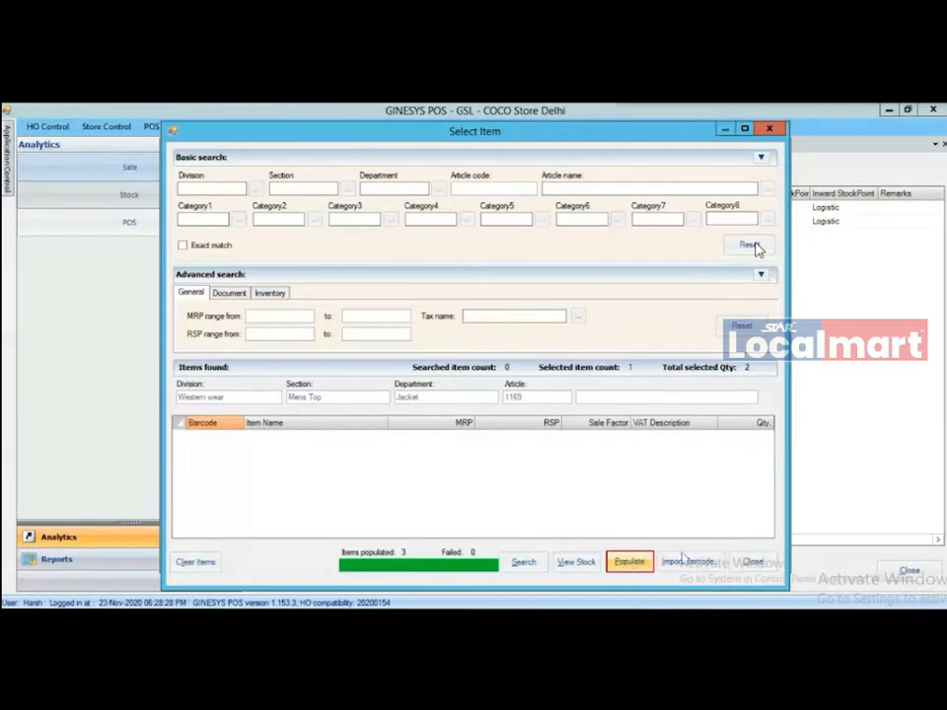
{"action": "left_click", "coordinate": [752, 562]}
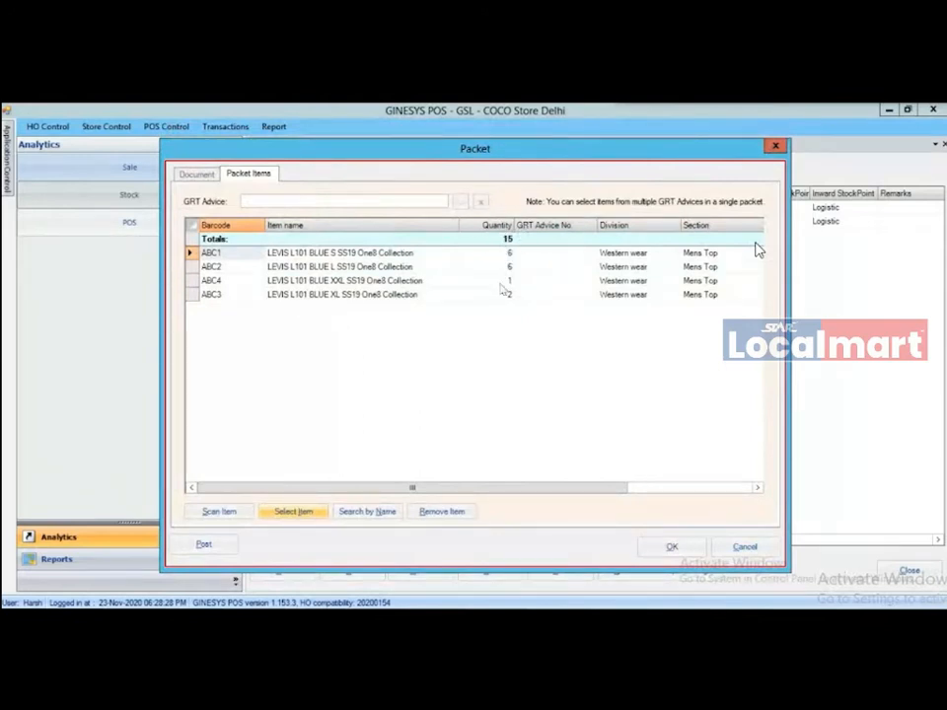
- Save Packet/9, post its 15-unit stock to inventory, and close the packet and Packets list
{"action": "left_click", "coordinate": [659, 552]}
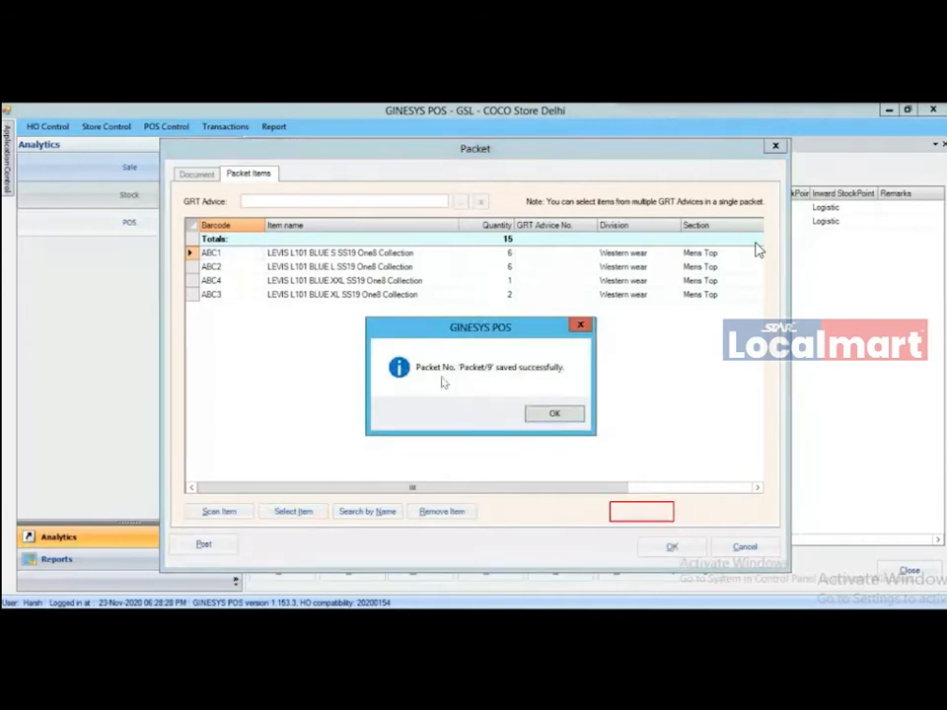
{"action": "left_click", "coordinate": [555, 415]}
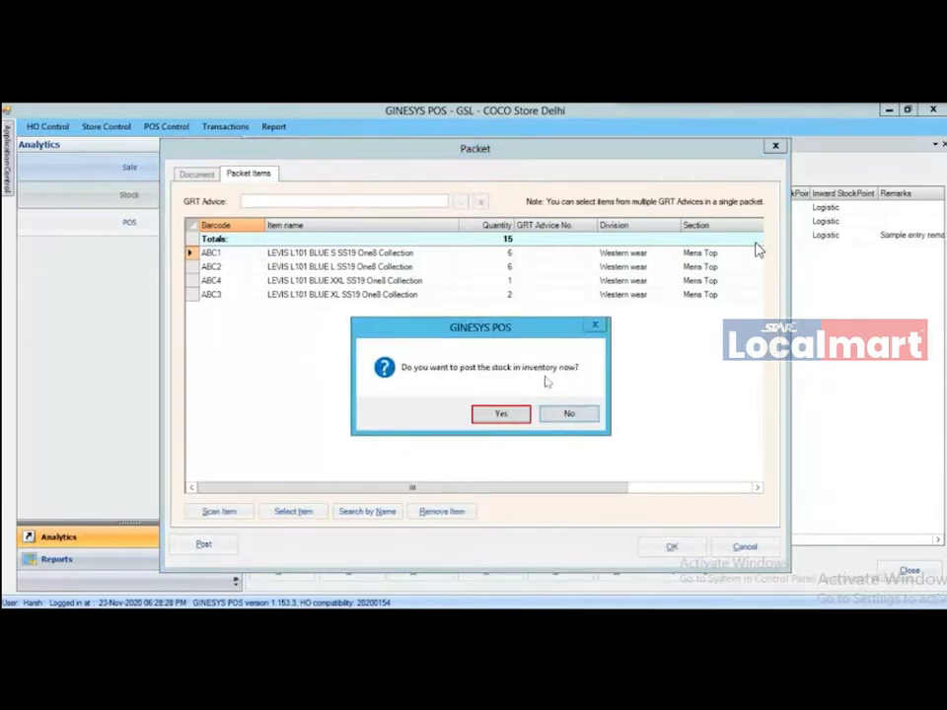
{"action": "left_click", "coordinate": [488, 416]}
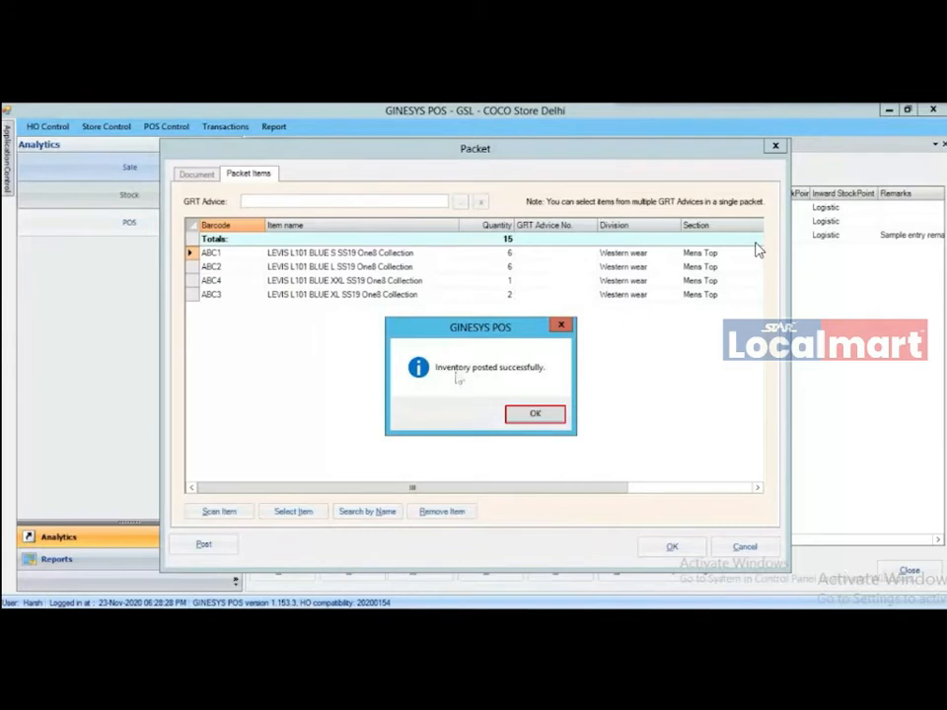
{"action": "left_click", "coordinate": [536, 415]}
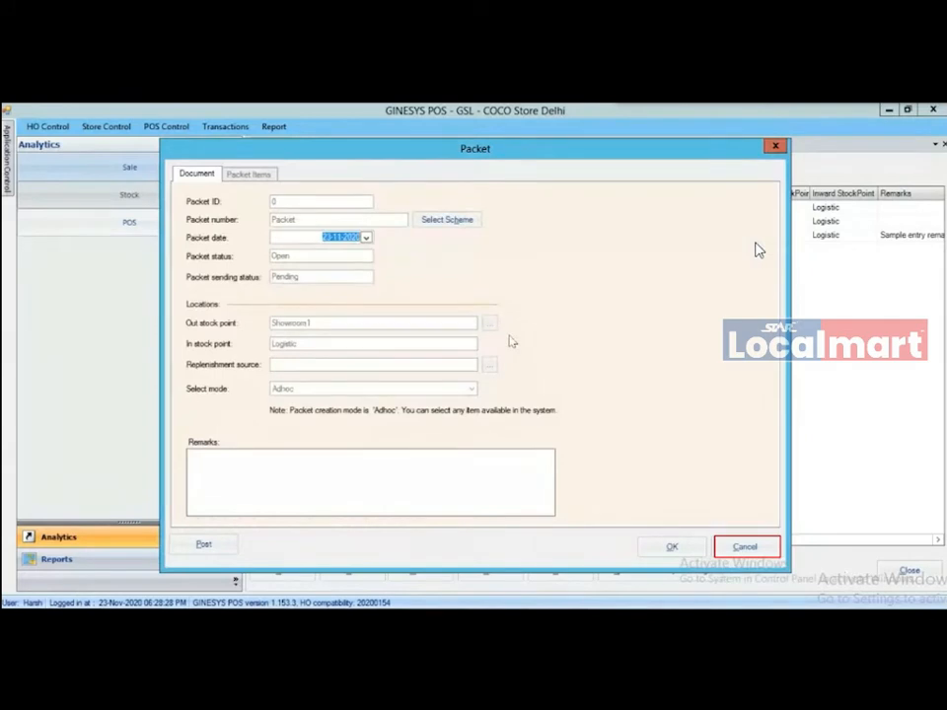
{"action": "left_click", "coordinate": [747, 549]}
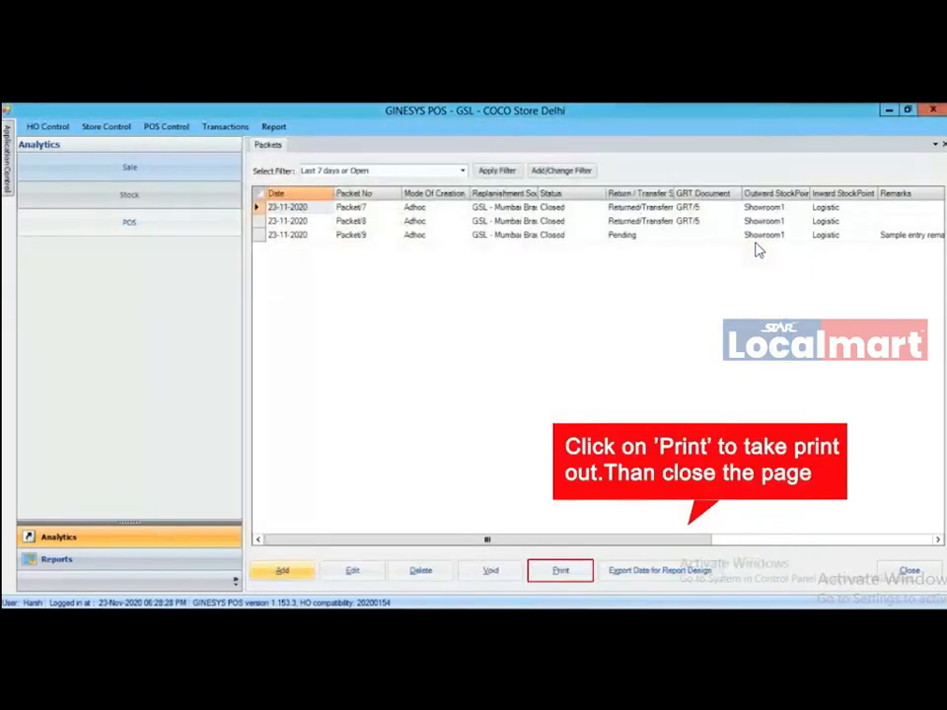
{"action": "left_click", "coordinate": [903, 571]}
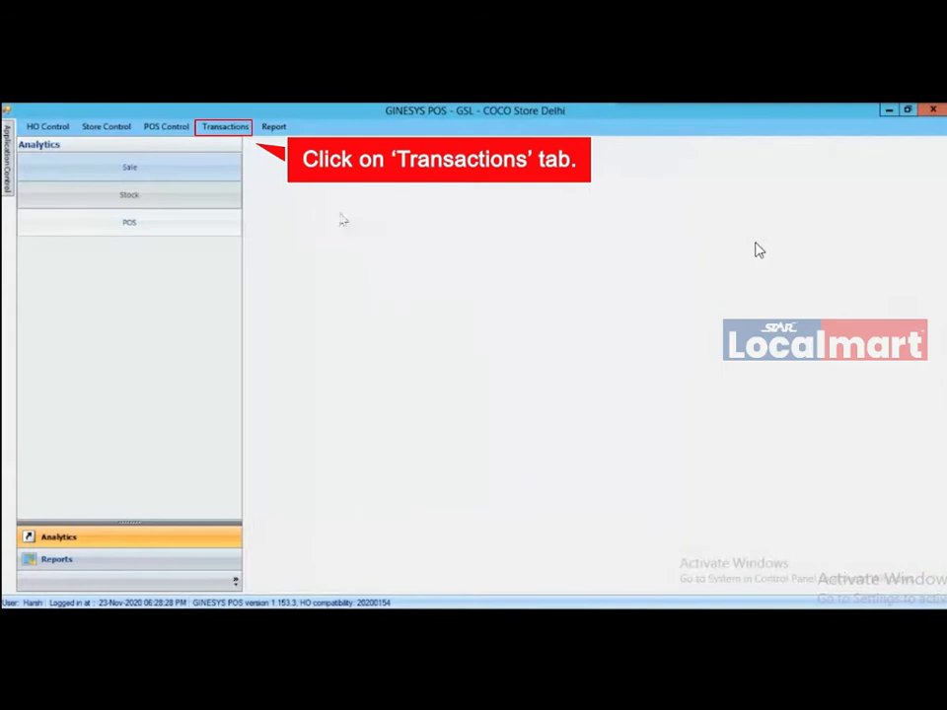
- Start a new goods return from the Transactions > Goods Return list
{"action": "left_click", "coordinate": [234, 130]}
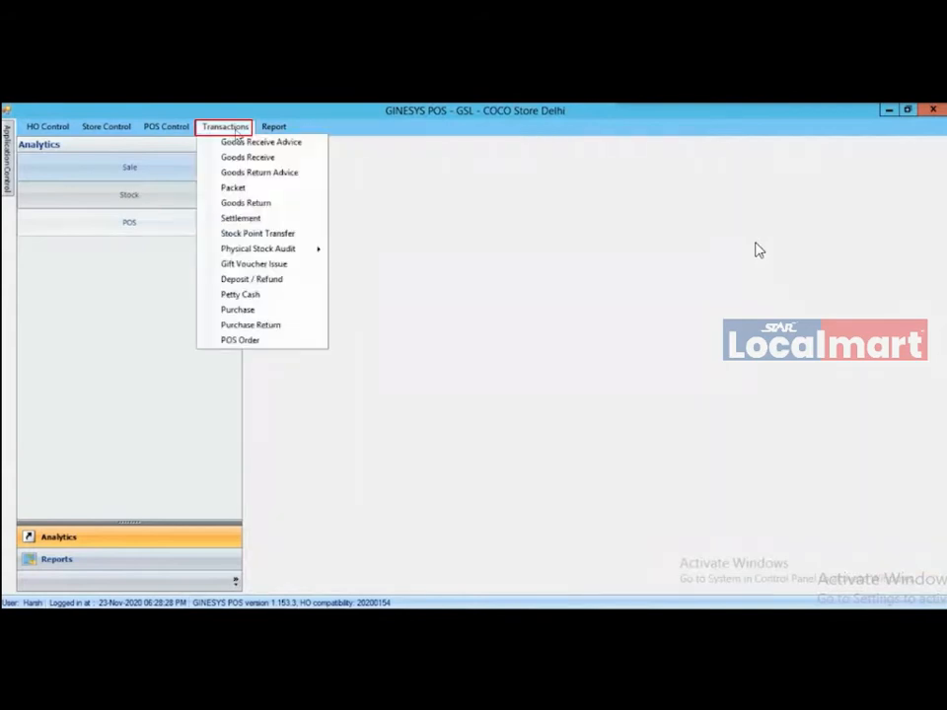
{"action": "left_click", "coordinate": [239, 204]}
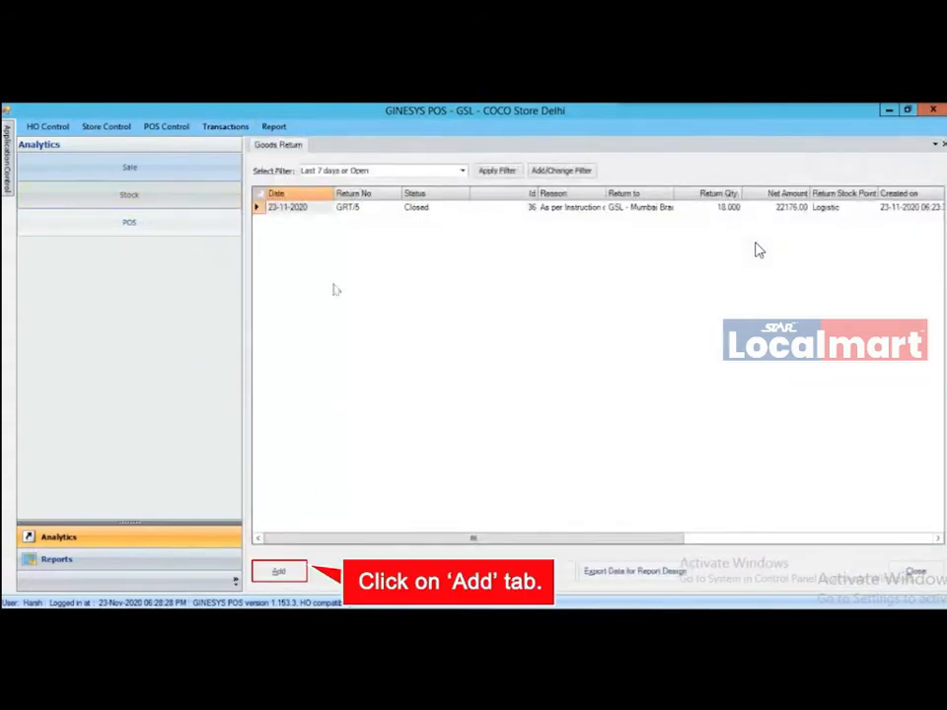
{"action": "left_click", "coordinate": [279, 571]}
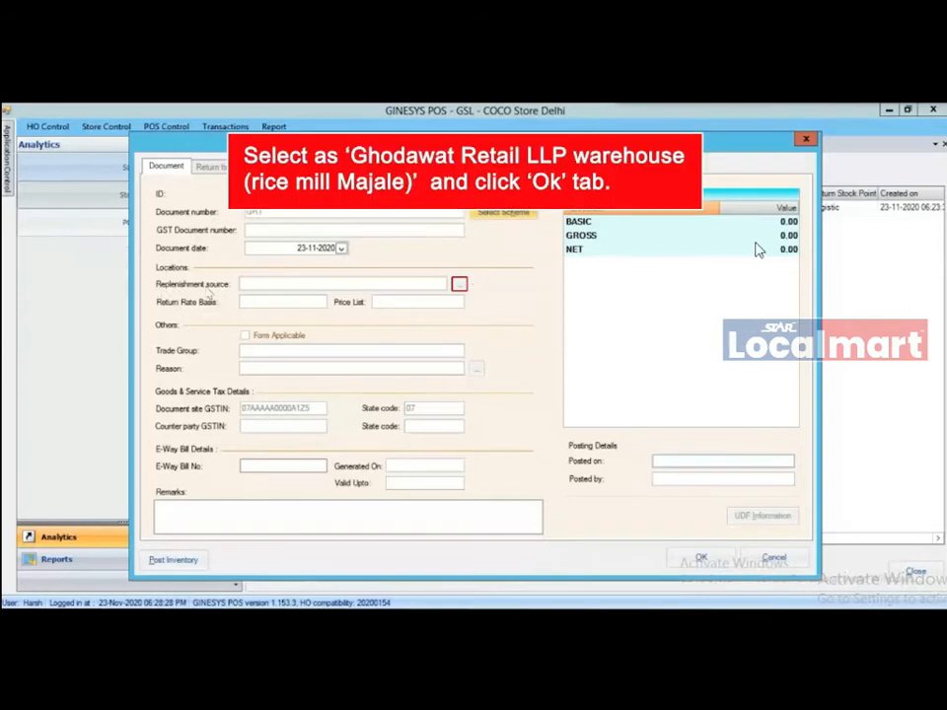
- Set the source to GSL - Mumbai Branch and reason 'As per Instruction of Head Office'
{"action": "left_click", "coordinate": [458, 284]}
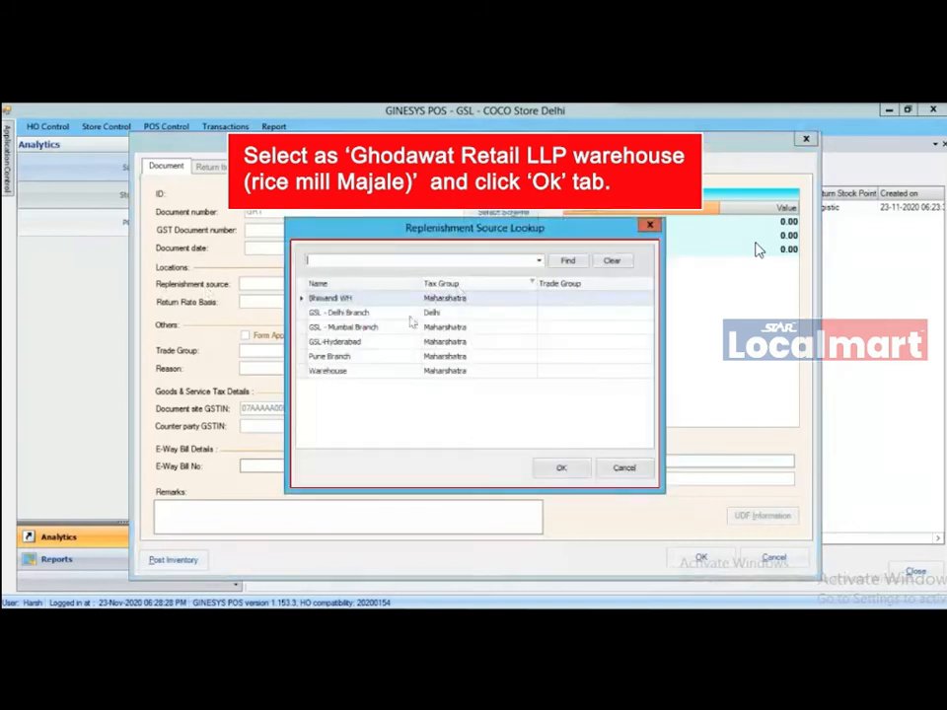
{"action": "left_click", "coordinate": [348, 327]}
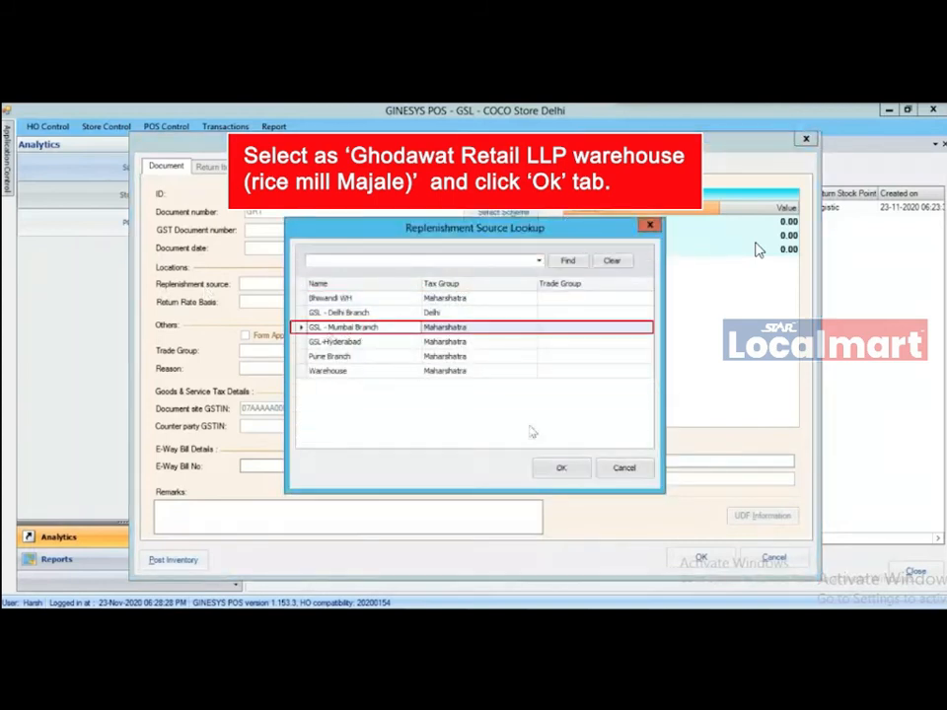
{"action": "left_click", "coordinate": [560, 468]}
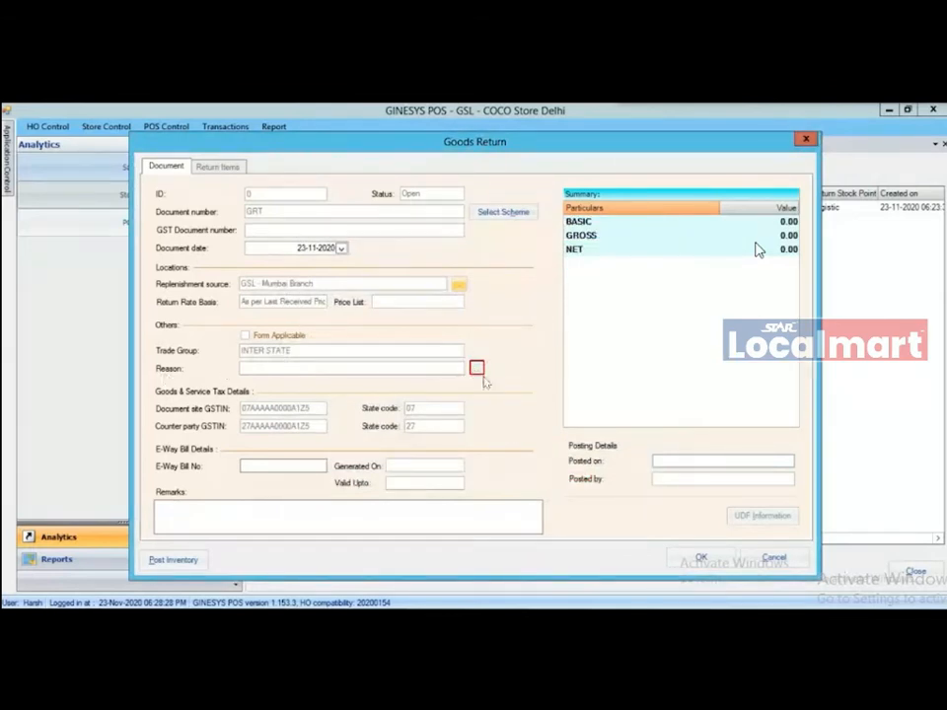
{"action": "left_click", "coordinate": [477, 368]}
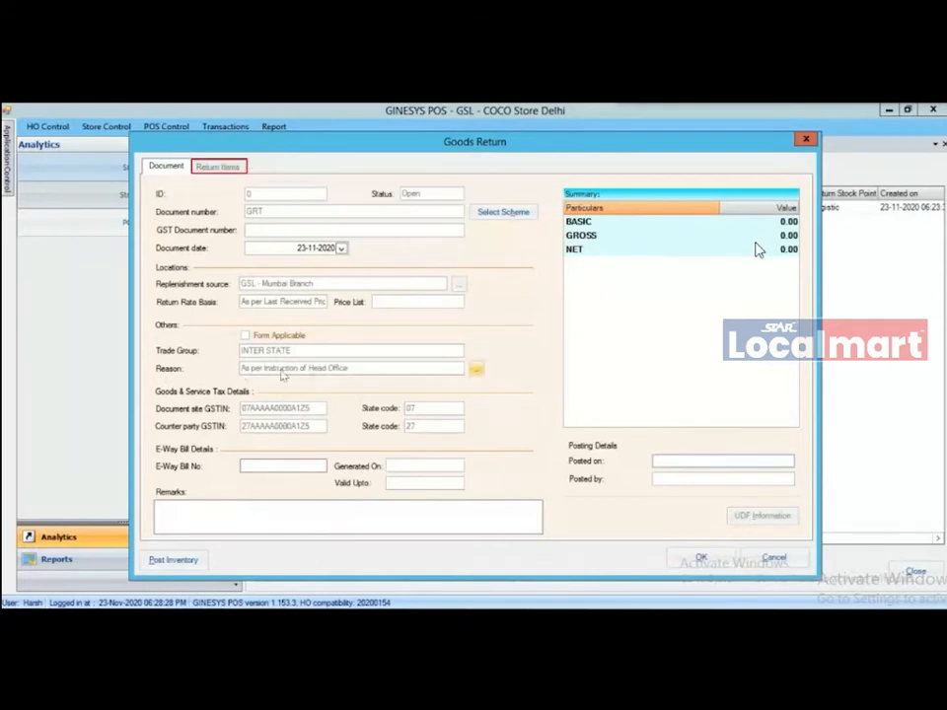
{"action": "left_click", "coordinate": [215, 168]}
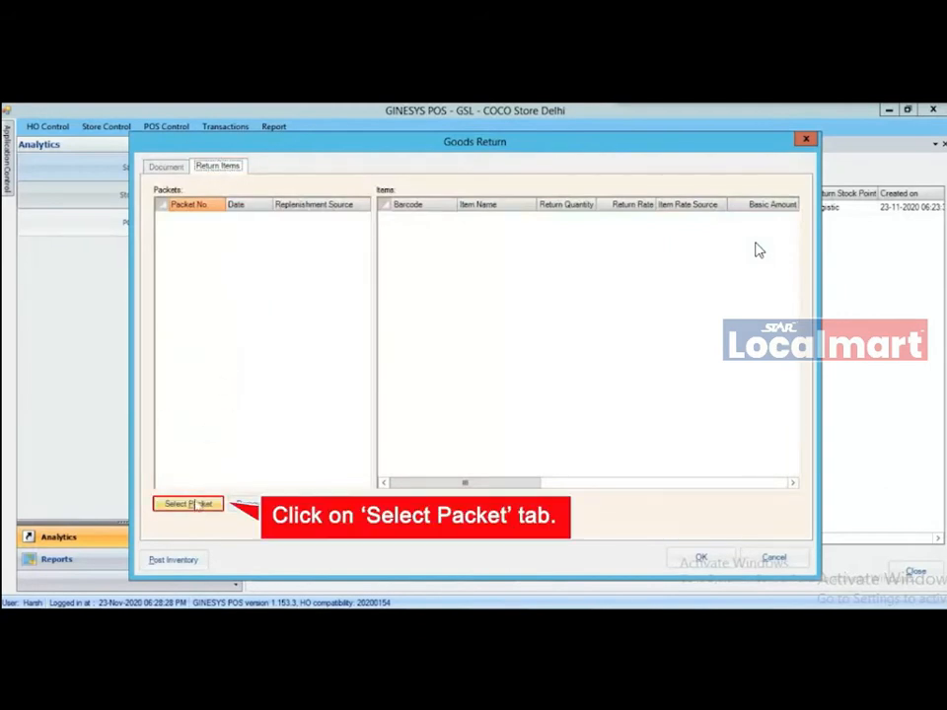
- Add Packet9 (dated 23-11-2020) to the return and save it as GRT/6
{"action": "left_click", "coordinate": [196, 505]}
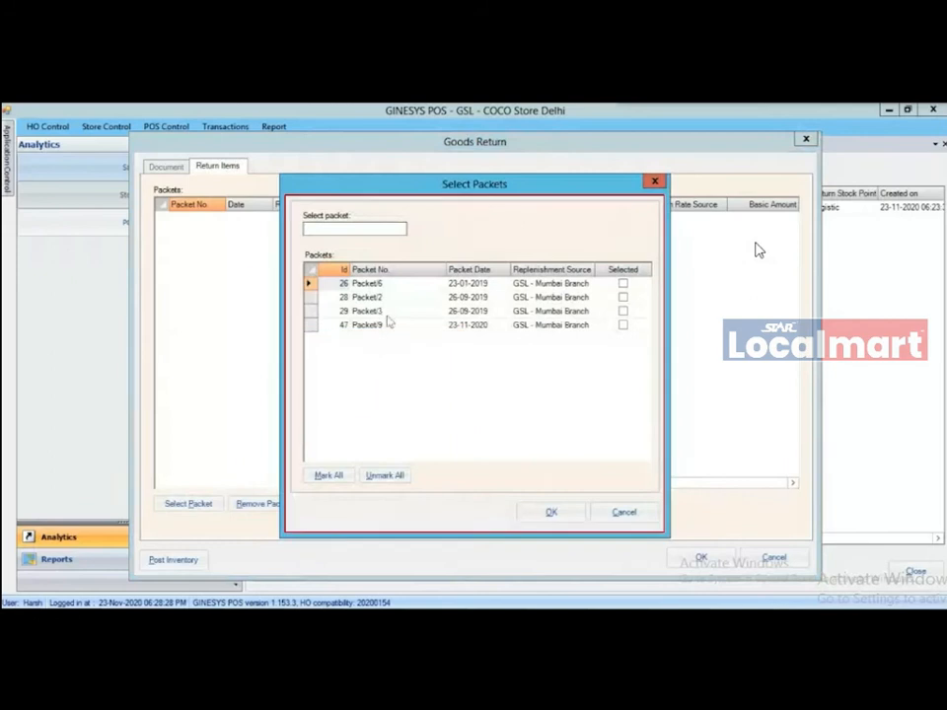
{"action": "left_click", "coordinate": [399, 326]}
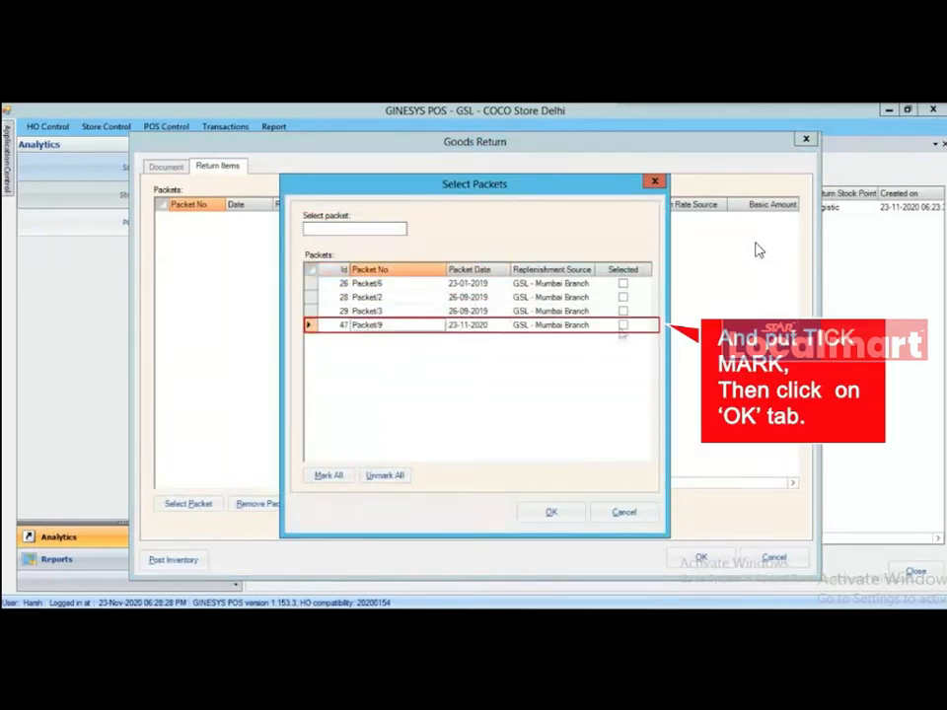
{"action": "left_click", "coordinate": [623, 326]}
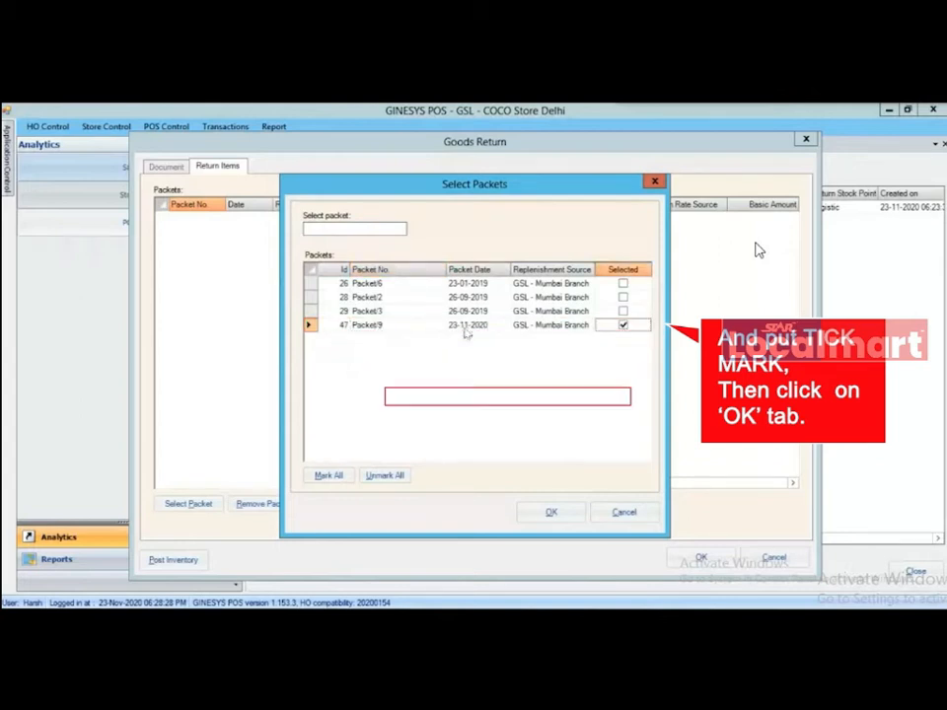
{"action": "left_click", "coordinate": [554, 514]}
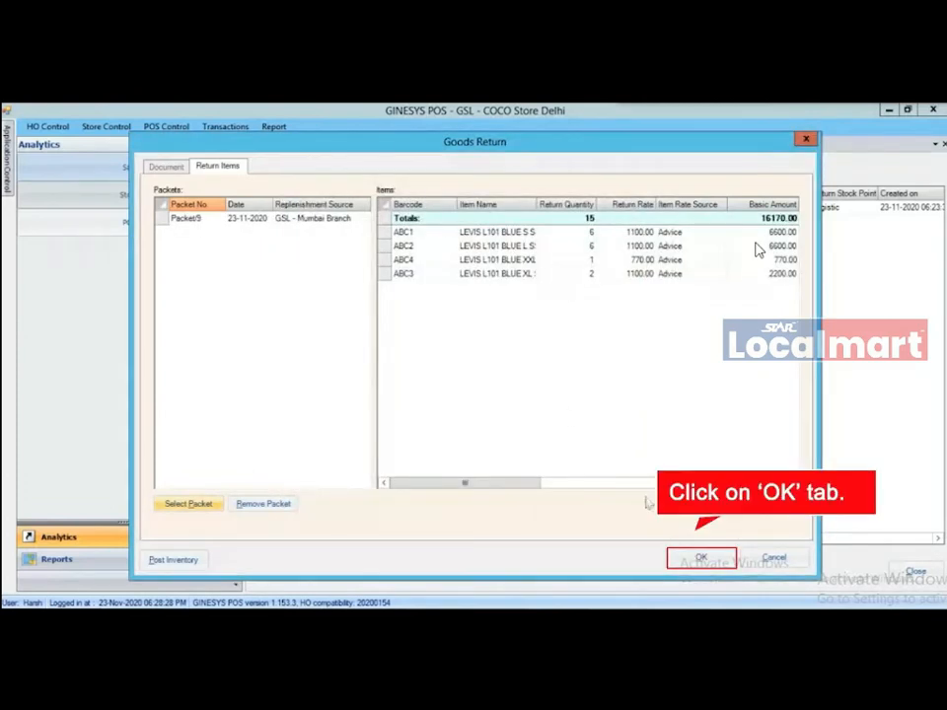
{"action": "left_click", "coordinate": [701, 558]}
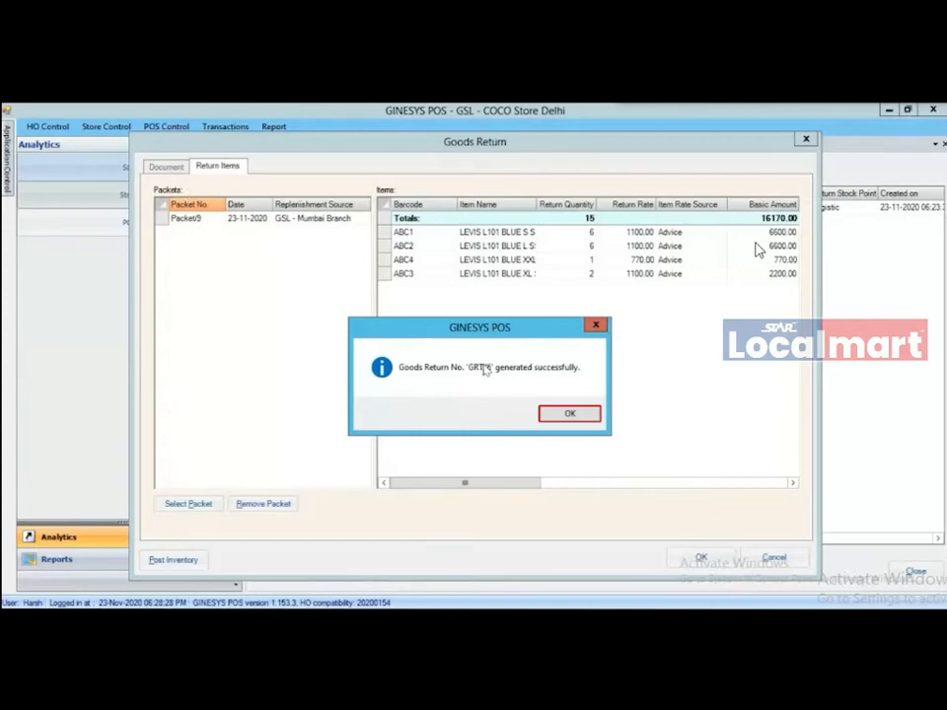
- Acknowledge GRT/6's creation and post the returned stock to inventory
{"action": "left_click", "coordinate": [570, 416]}
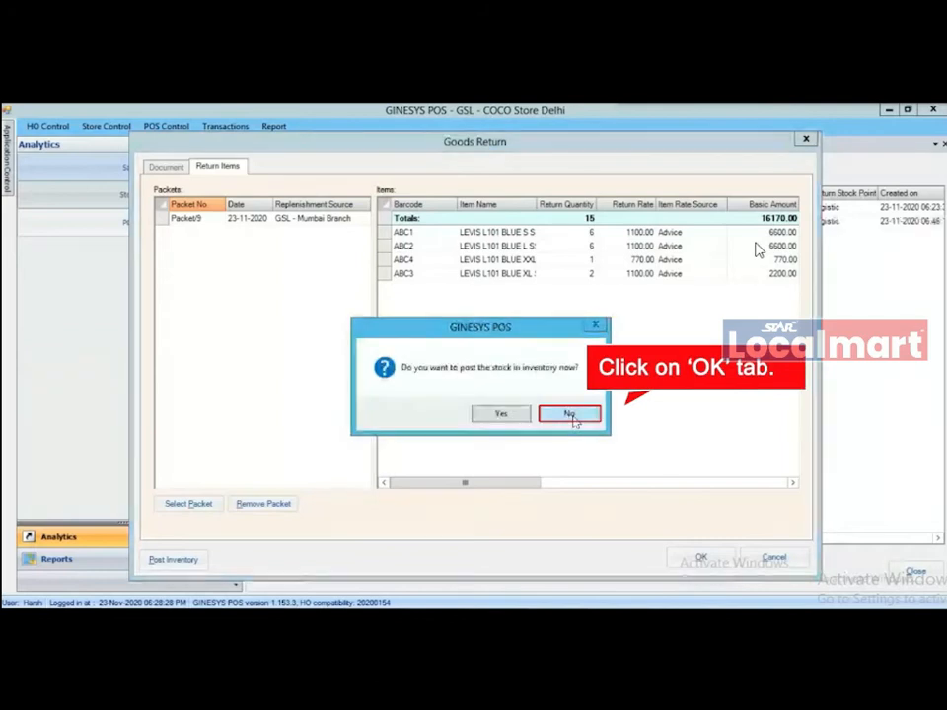
{"action": "left_click", "coordinate": [494, 418]}
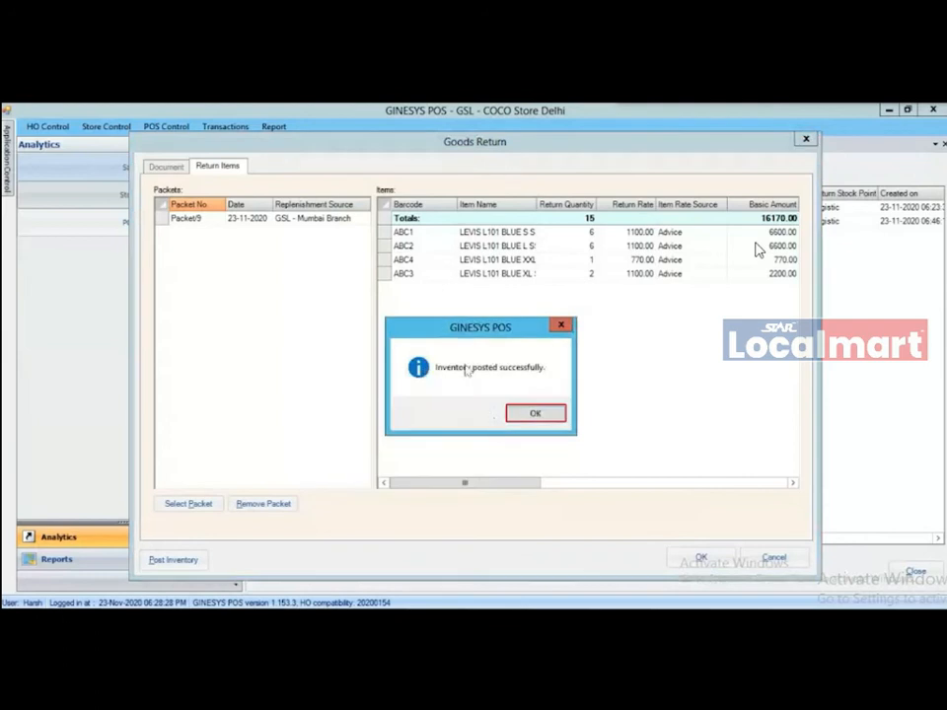
{"action": "left_click", "coordinate": [534, 415]}
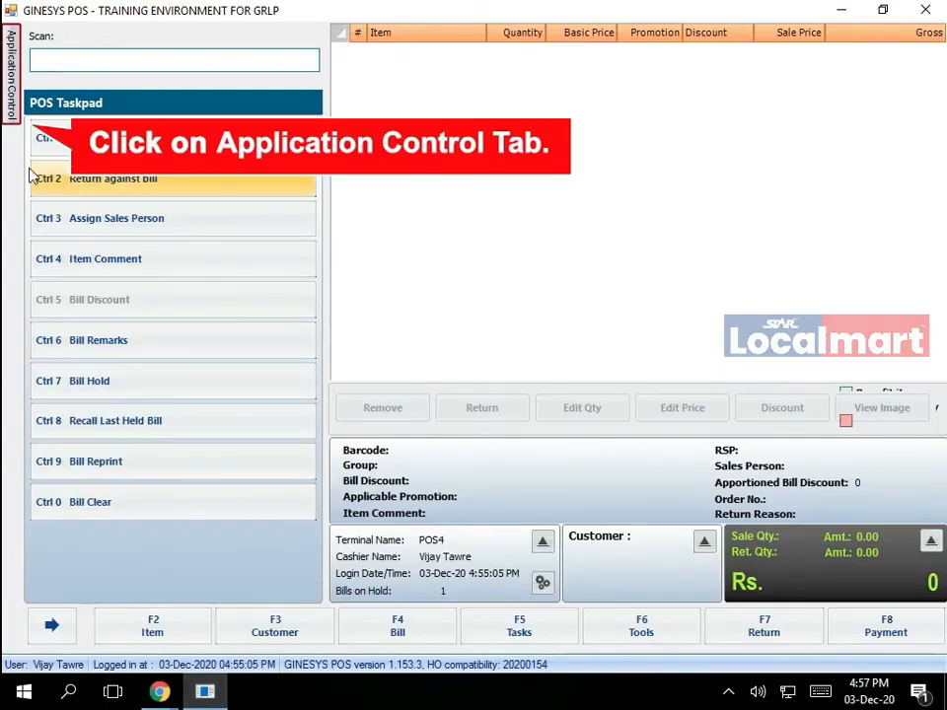
- From Back Office Sale analytics, open report 001. Date Wise Bill Wise Sale Details (Stores) for 23-Oct-20 to 03-Dec-20
{"action": "left_click", "coordinate": [16, 108]}
{"action": "left_click", "coordinate": [71, 122]}
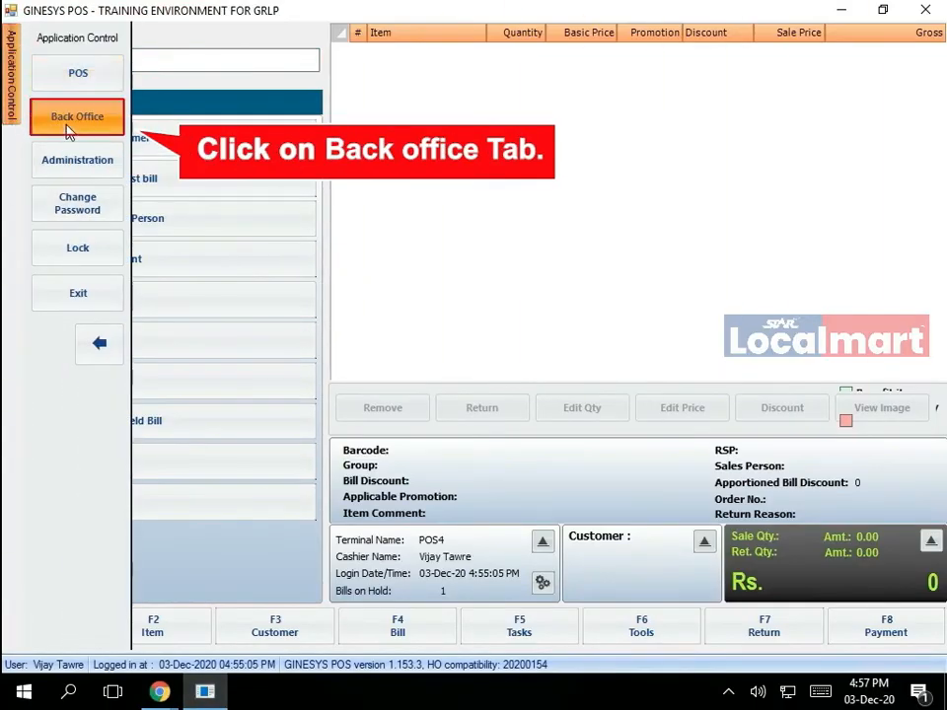
{"action": "left_click", "coordinate": [119, 100]}
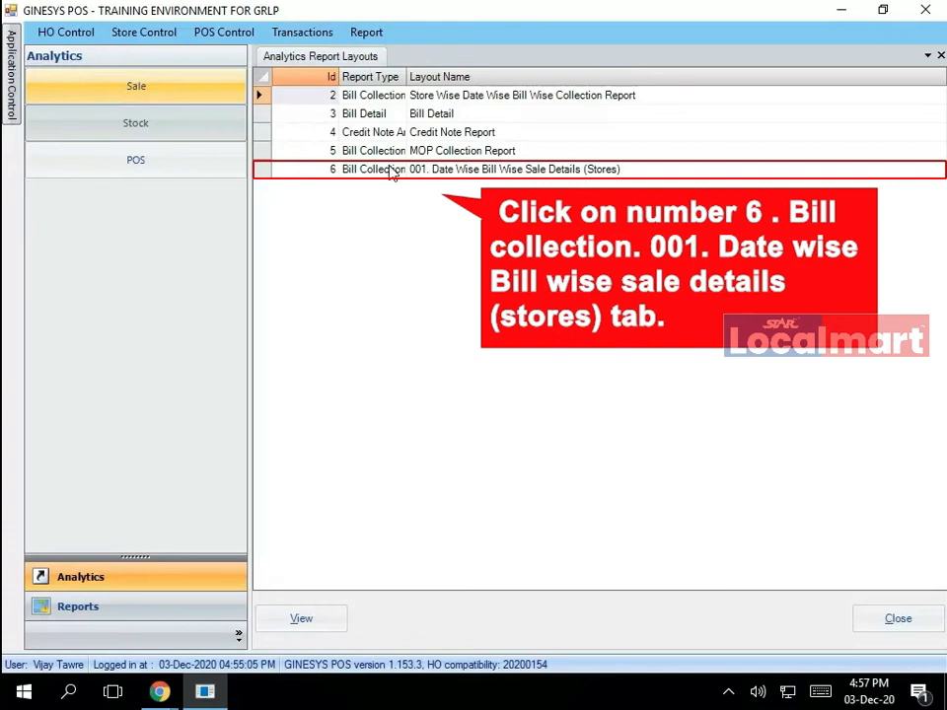
{"action": "double_click", "coordinate": [392, 170]}
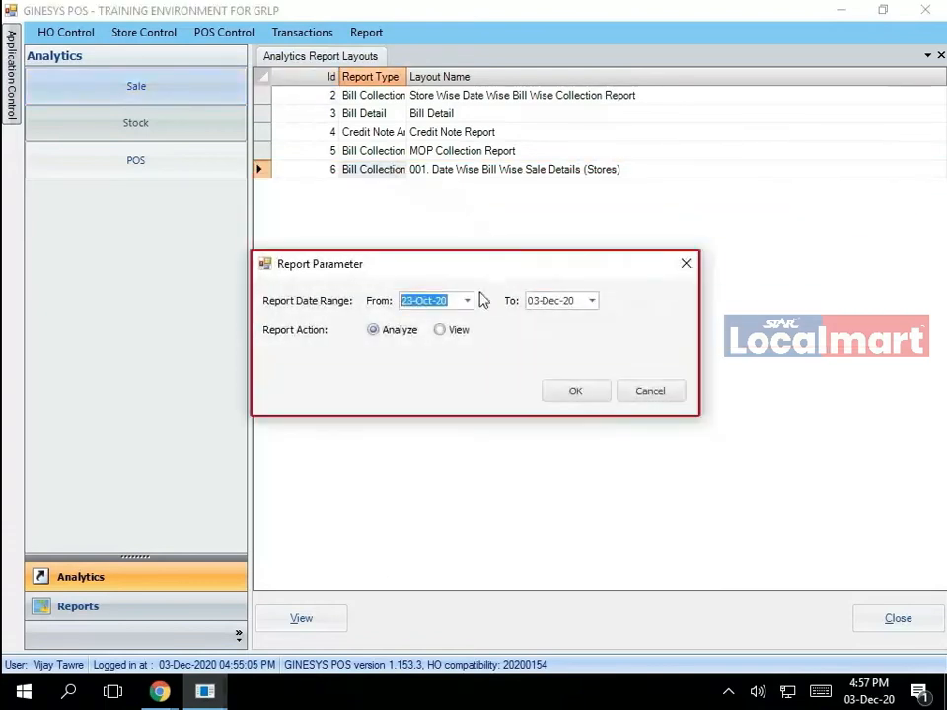
{"action": "left_click", "coordinate": [431, 299]}
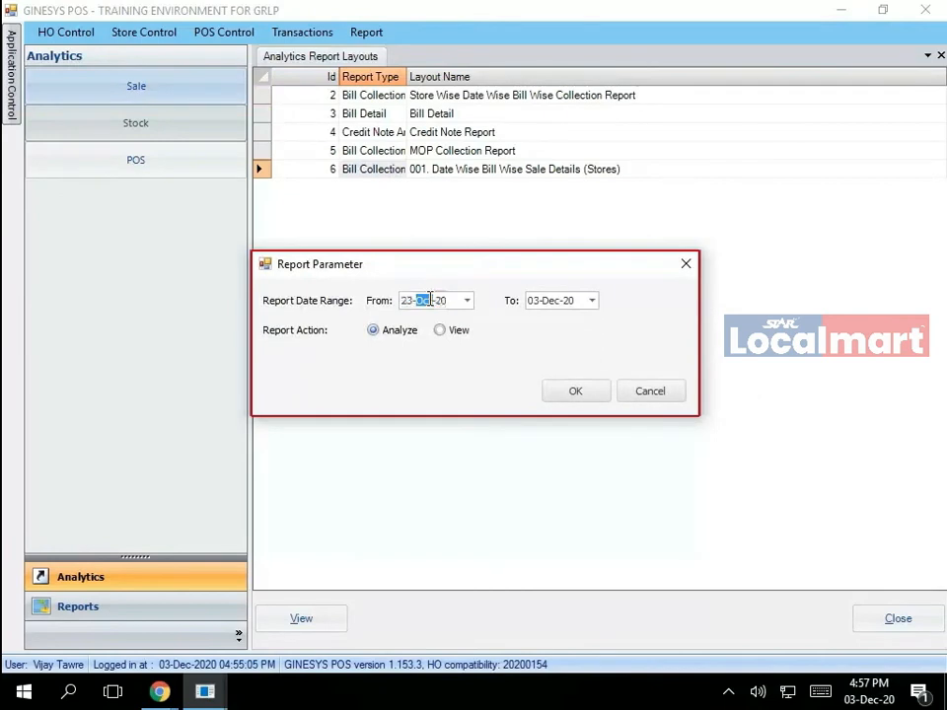
{"action": "left_click", "coordinate": [533, 301]}
- Analyze the report for 23-Oct-20 to 03-Dec-20 and view its print preview maximized
{"action": "left_click", "coordinate": [380, 331]}
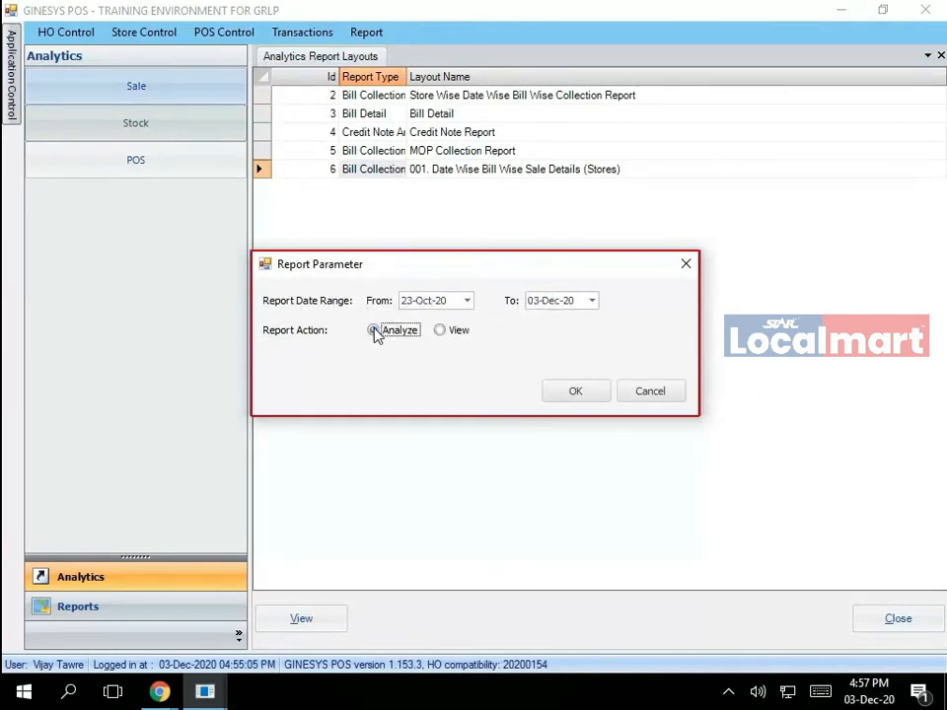
{"action": "left_click", "coordinate": [560, 393]}
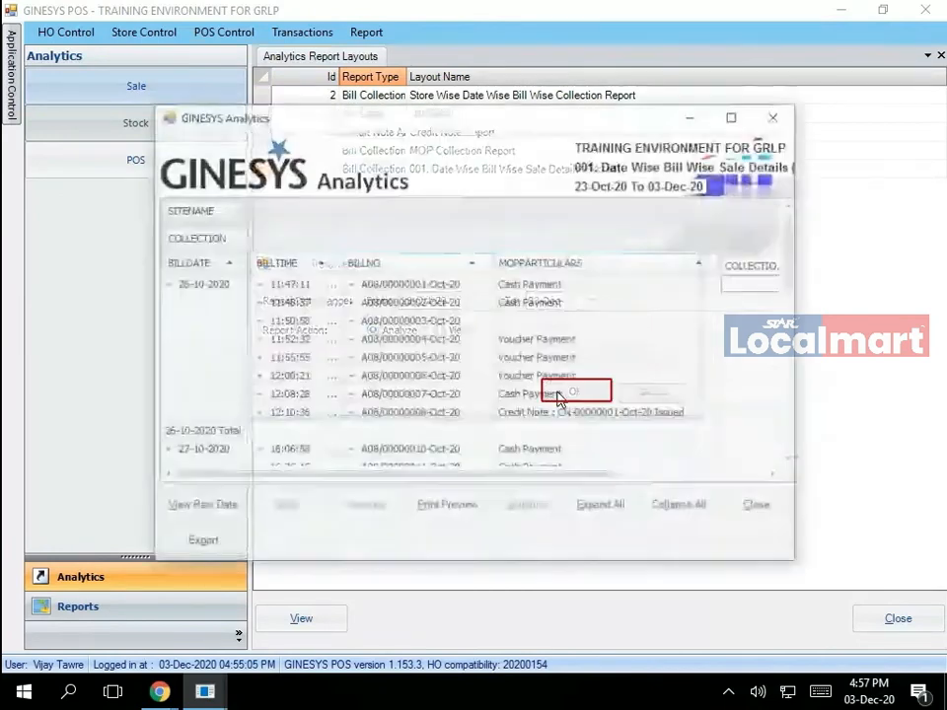
{"action": "left_click", "coordinate": [444, 507]}
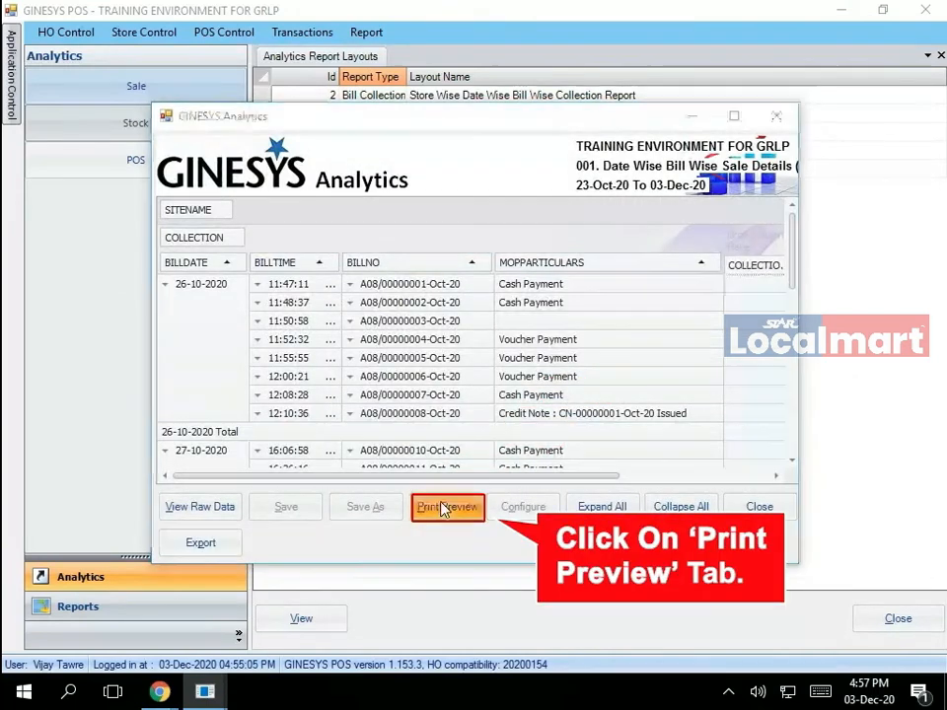
{"action": "mouse_move", "coordinate": [219, 695]}
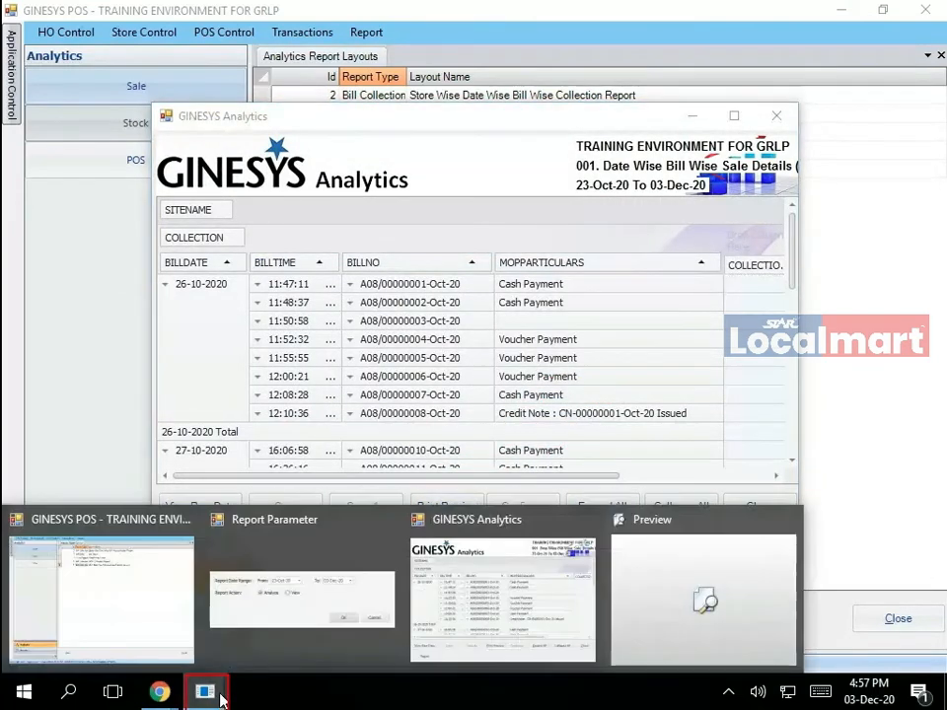
{"action": "left_click", "coordinate": [634, 607]}
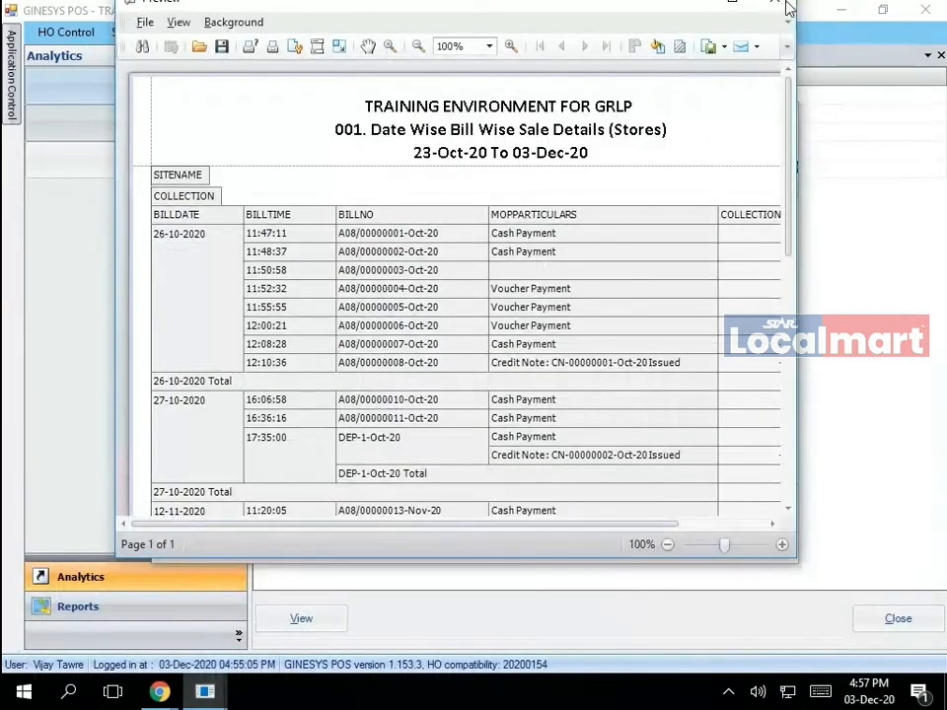
{"action": "left_click", "coordinate": [736, 7]}
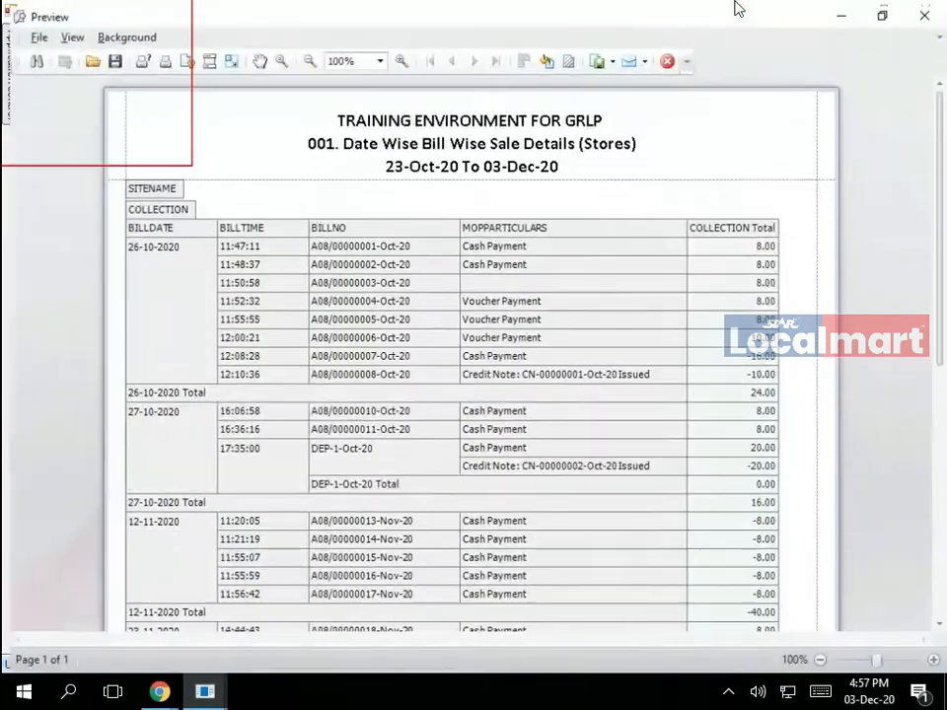
- Export the previewed report as an XLS file named 'MTD sale report' on the Desktop
{"action": "left_click", "coordinate": [31, 33]}
{"action": "left_click", "coordinate": [155, 117]}
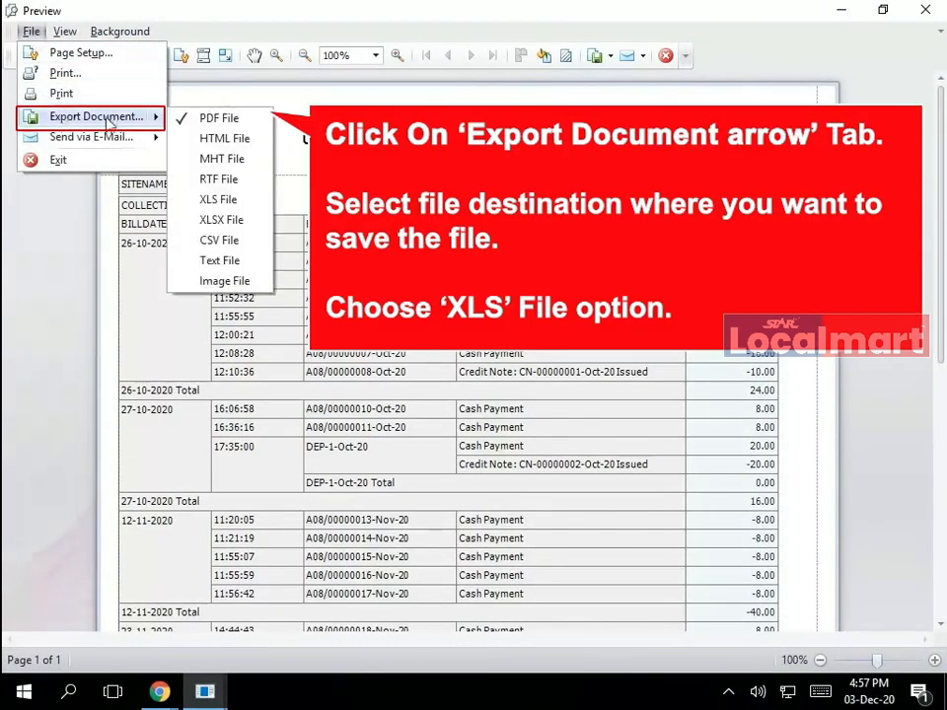
{"action": "left_click", "coordinate": [245, 203]}
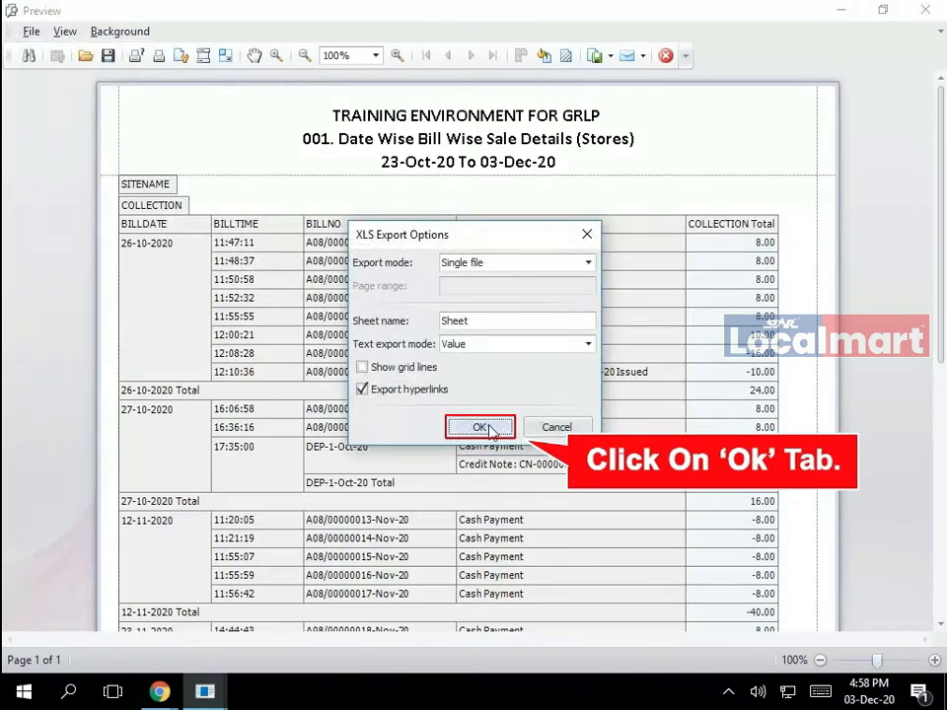
{"action": "left_click", "coordinate": [481, 428]}
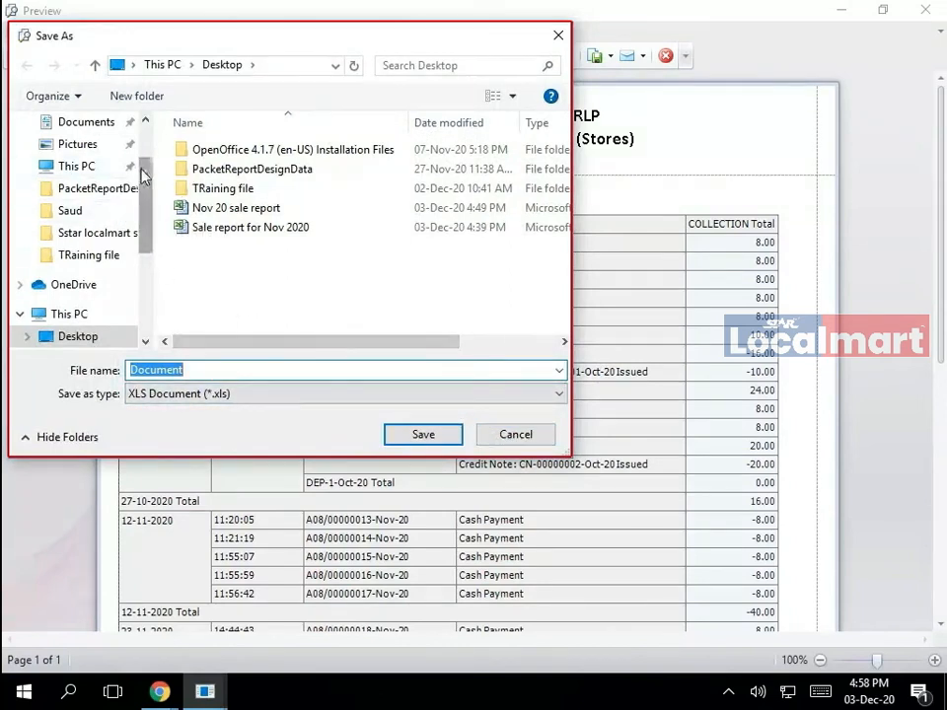
{"action": "left_click", "coordinate": [121, 339]}
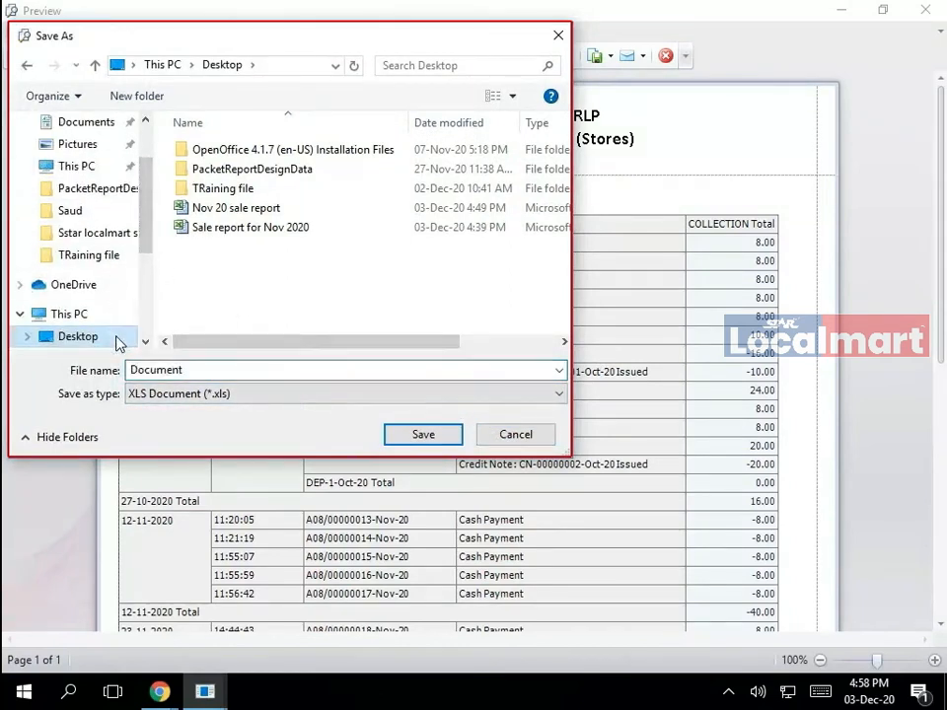
{"action": "double_click", "coordinate": [202, 369]}
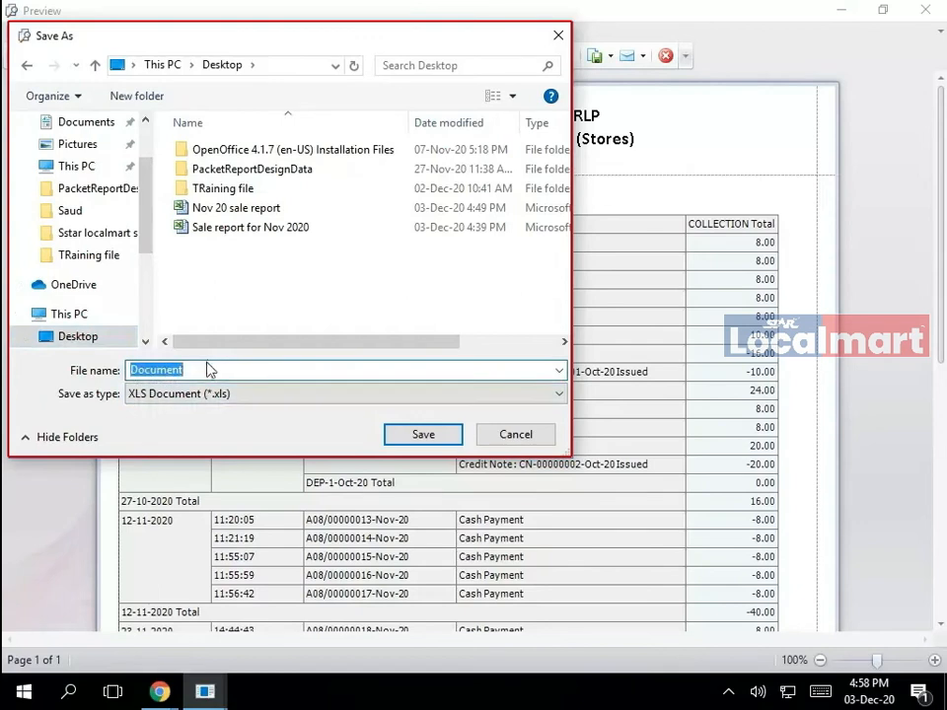
{"action": "type", "text": "MTD sale"}
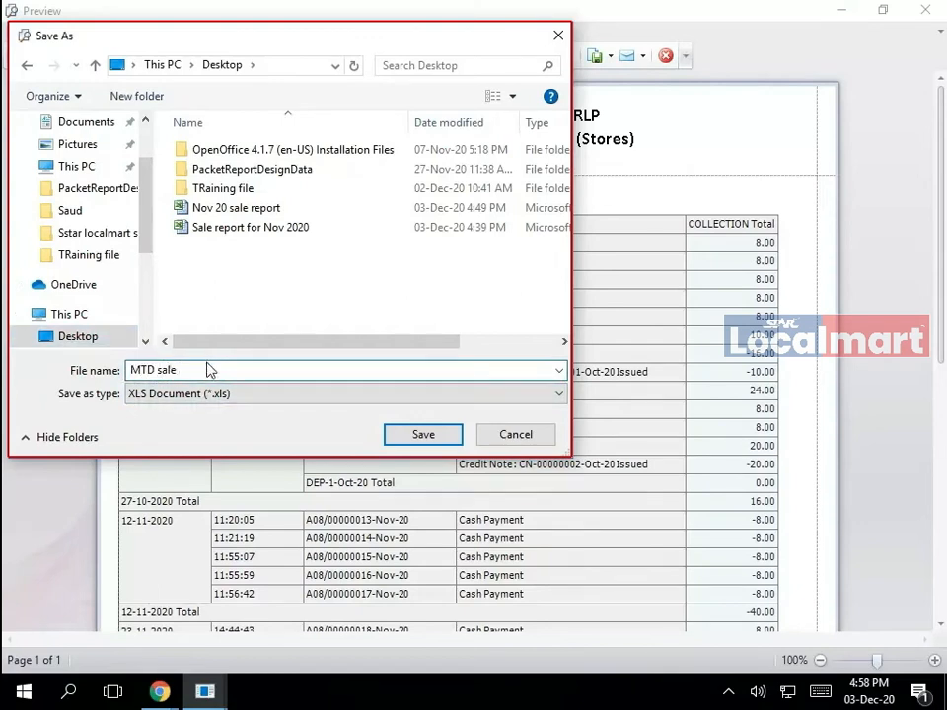
{"action": "type", "text": " report"}
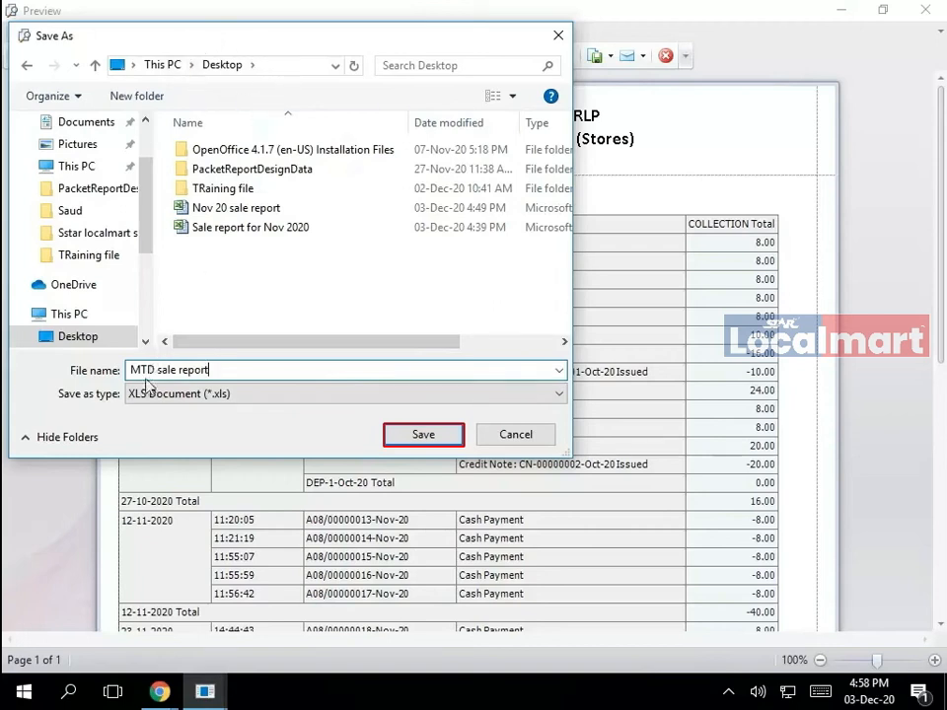
{"action": "left_click", "coordinate": [557, 396]}
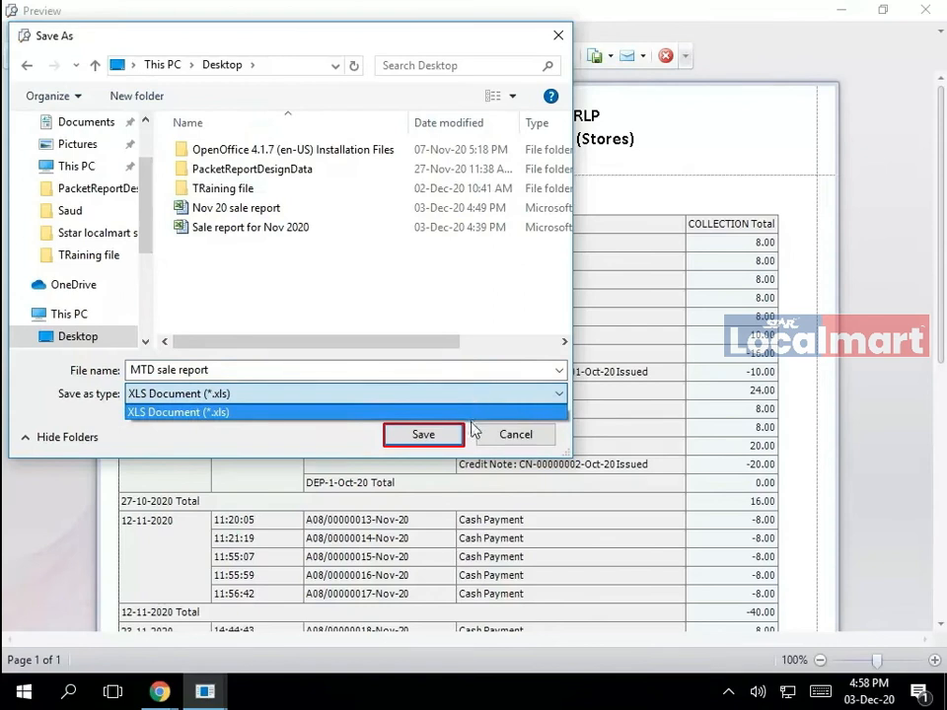
{"action": "left_click", "coordinate": [474, 434]}
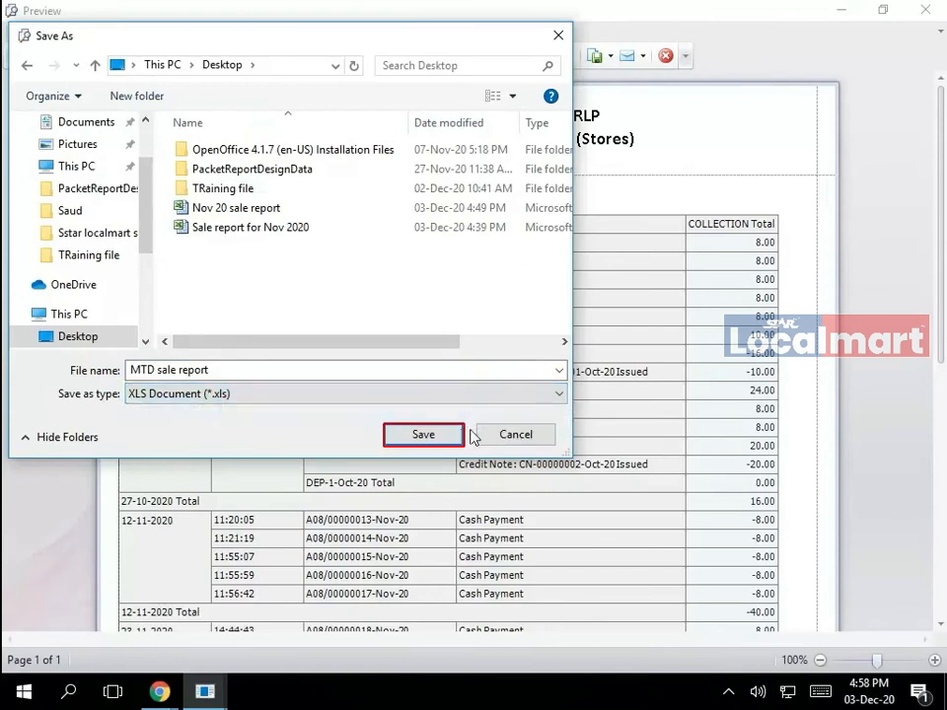
{"action": "left_click", "coordinate": [404, 443]}
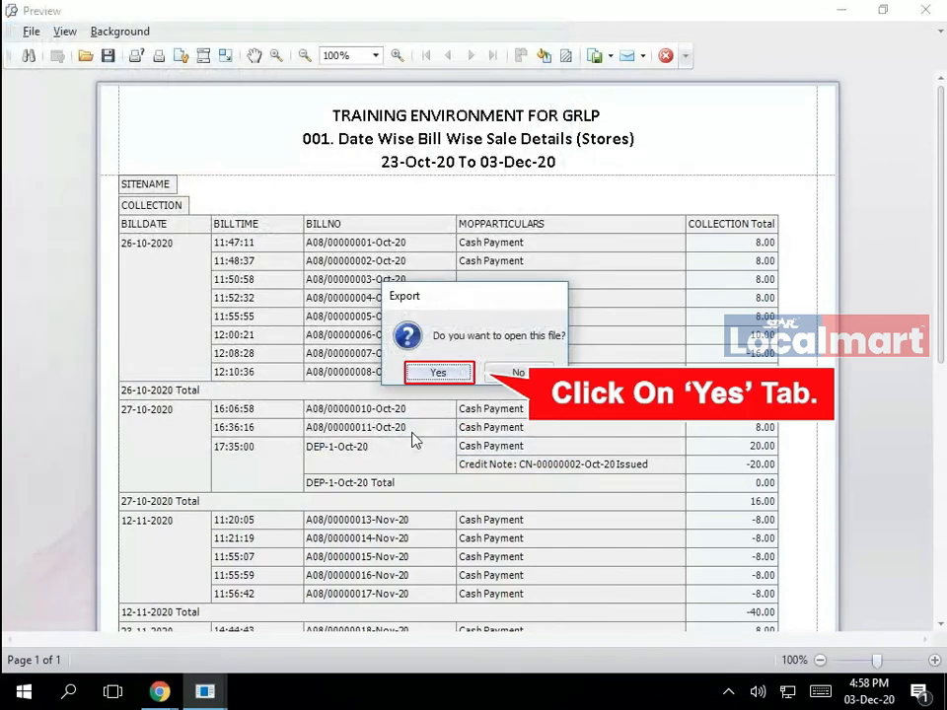
- Open the exported file in Excel and enter 'This is CARD payment' in I12
{"action": "left_click", "coordinate": [454, 373]}
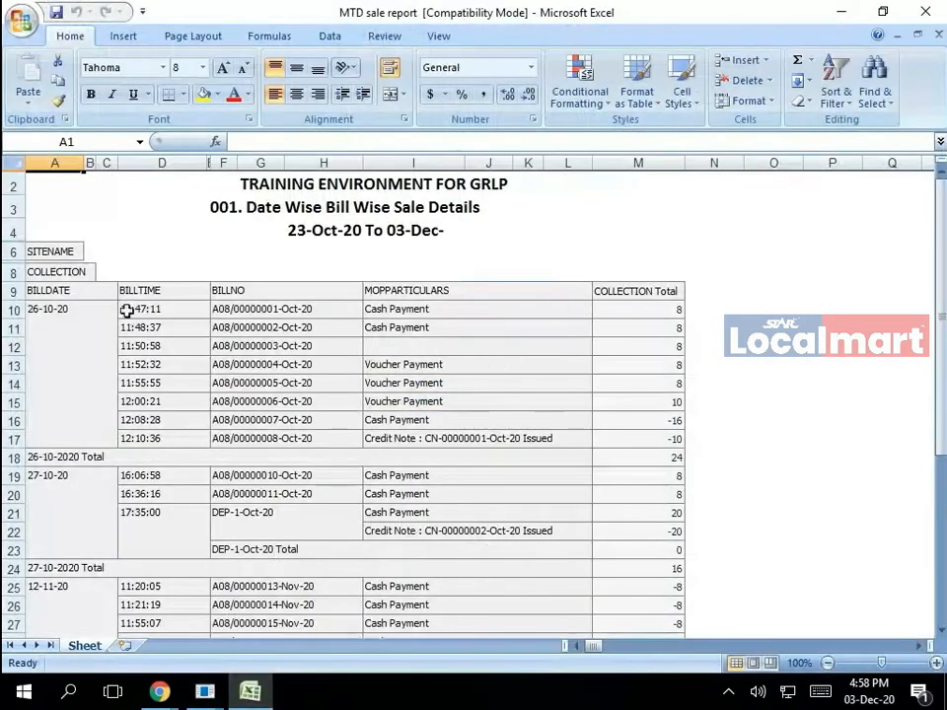
{"action": "left_click", "coordinate": [441, 346]}
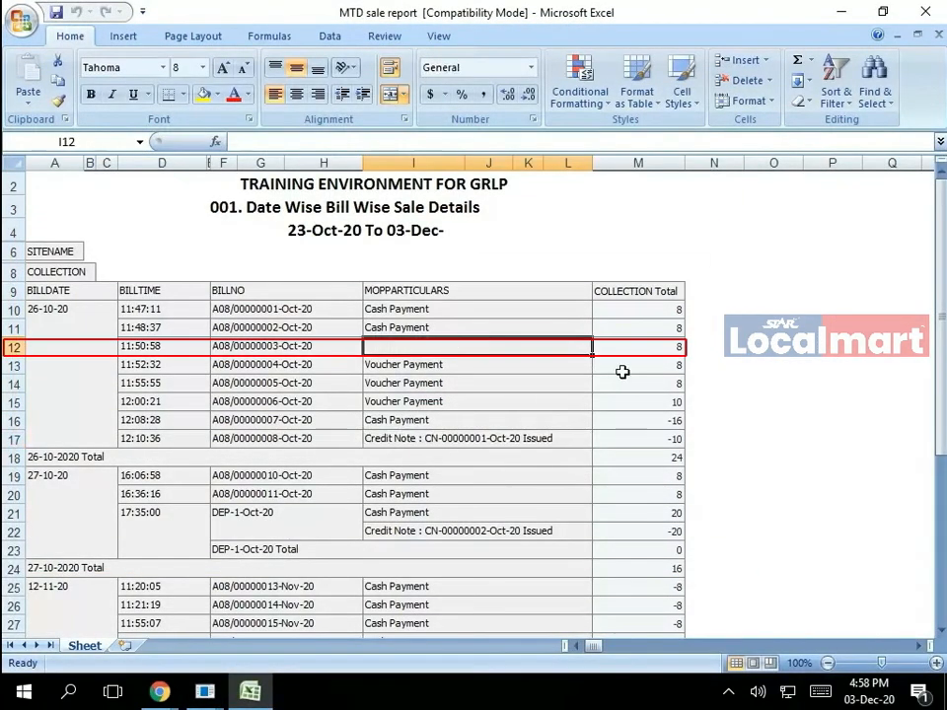
{"action": "type", "text": "This is"}
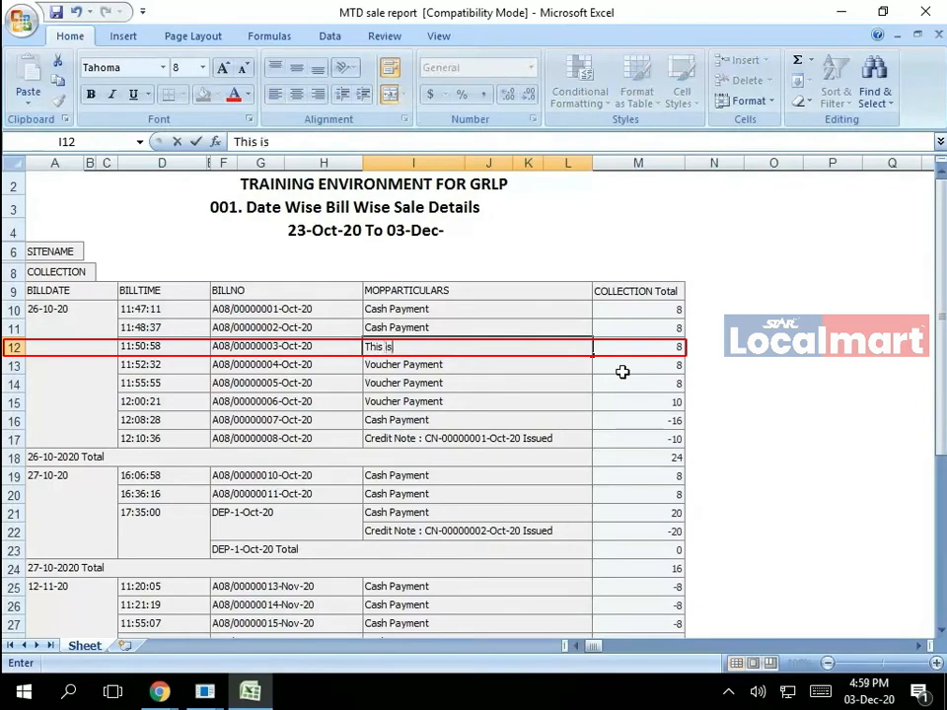
{"action": "type", "text": " CARD"}
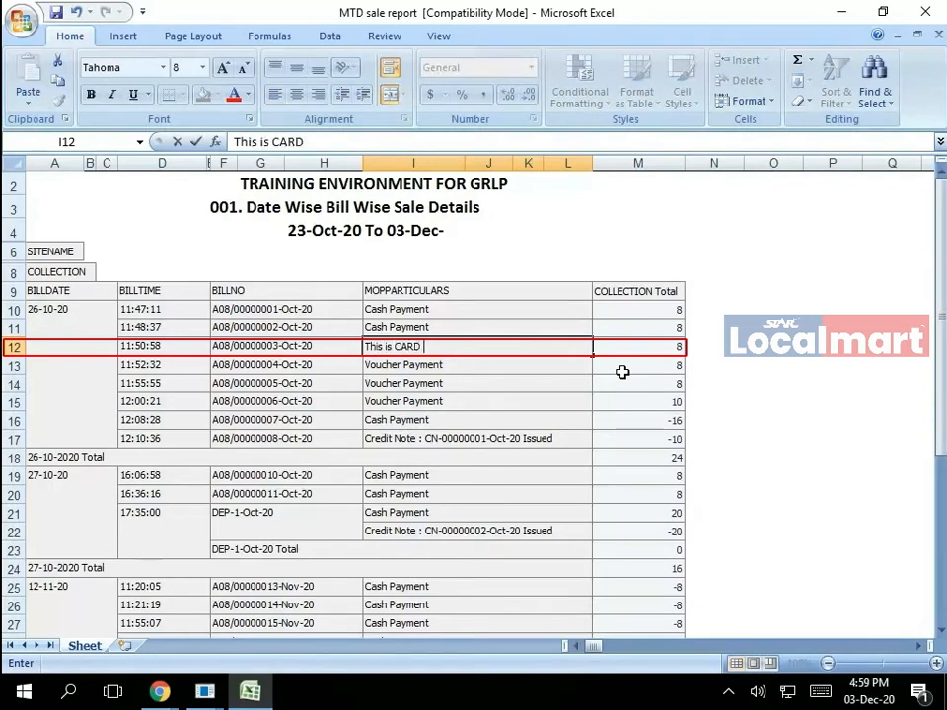
{"action": "type", "text": " payment"}
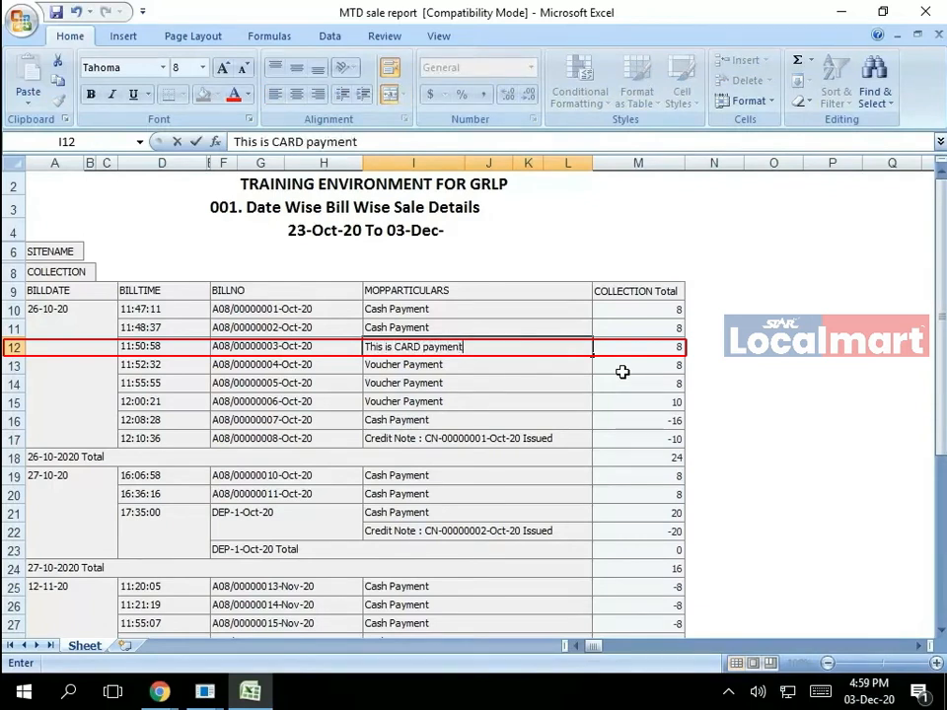
{"action": "left_click", "coordinate": [514, 438]}
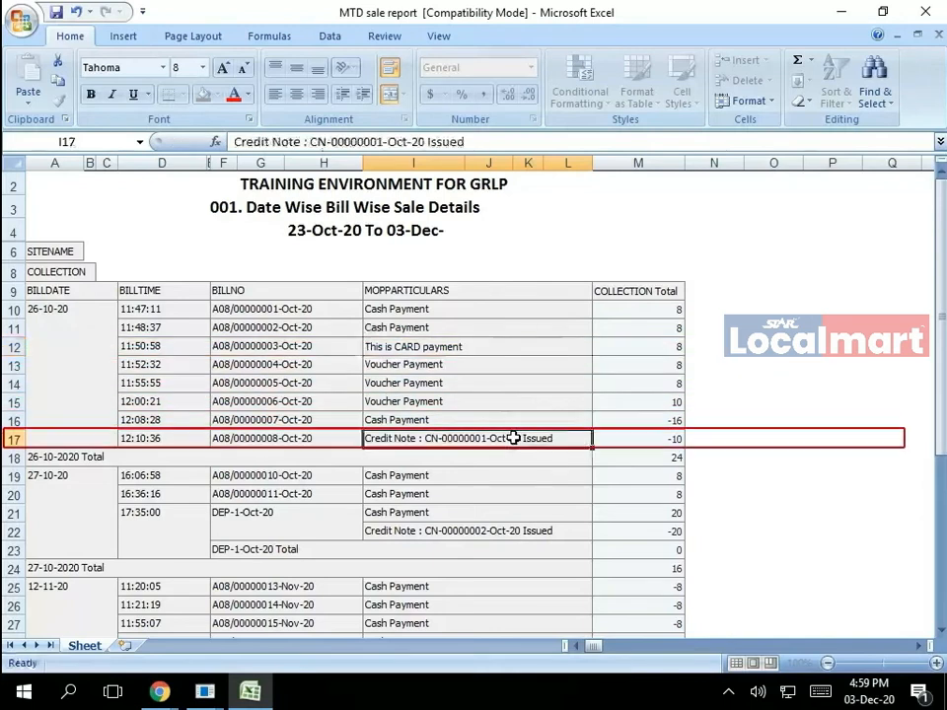
- Enter 'This is Goods return to guest entry' in N17 beside the credit note
{"action": "left_click", "coordinate": [703, 437]}
{"action": "type", "text": "Thi"}
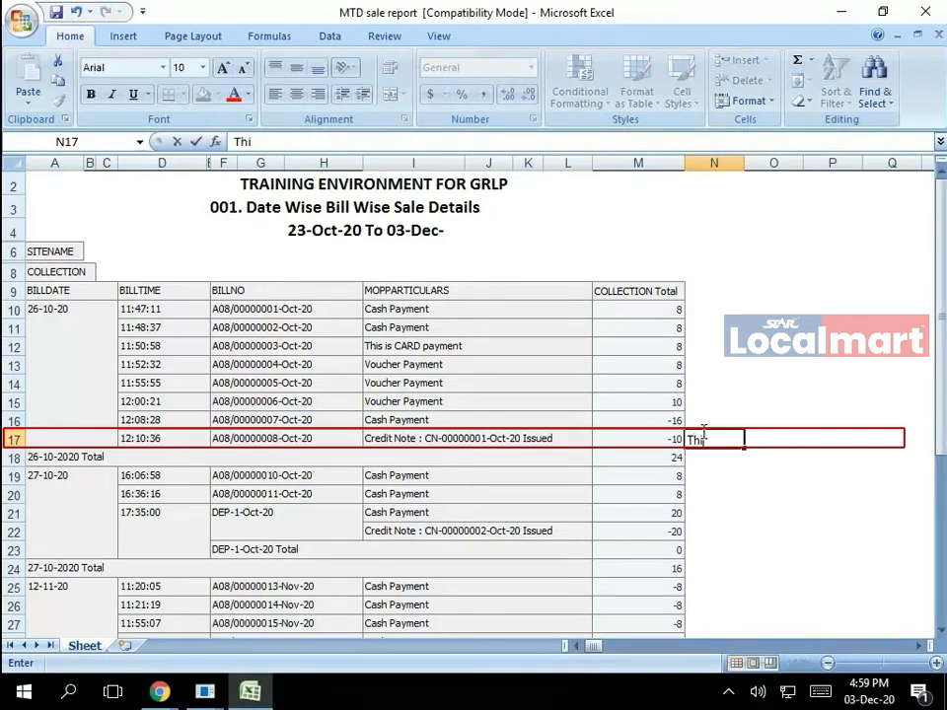
{"action": "type", "text": "s is Good"}
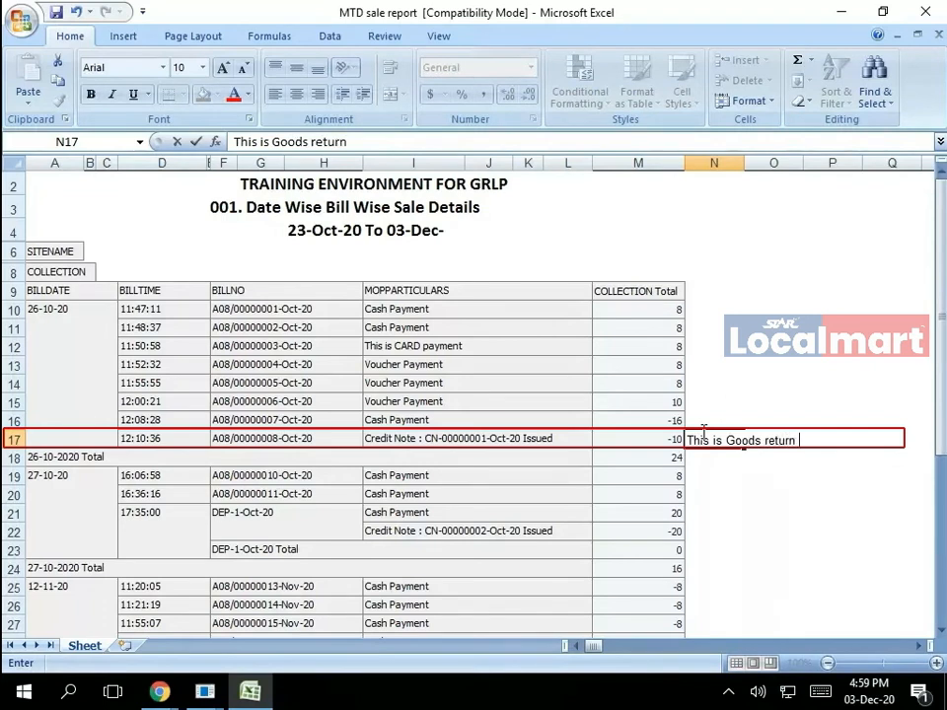
{"action": "type", "text": "s return to guest "}
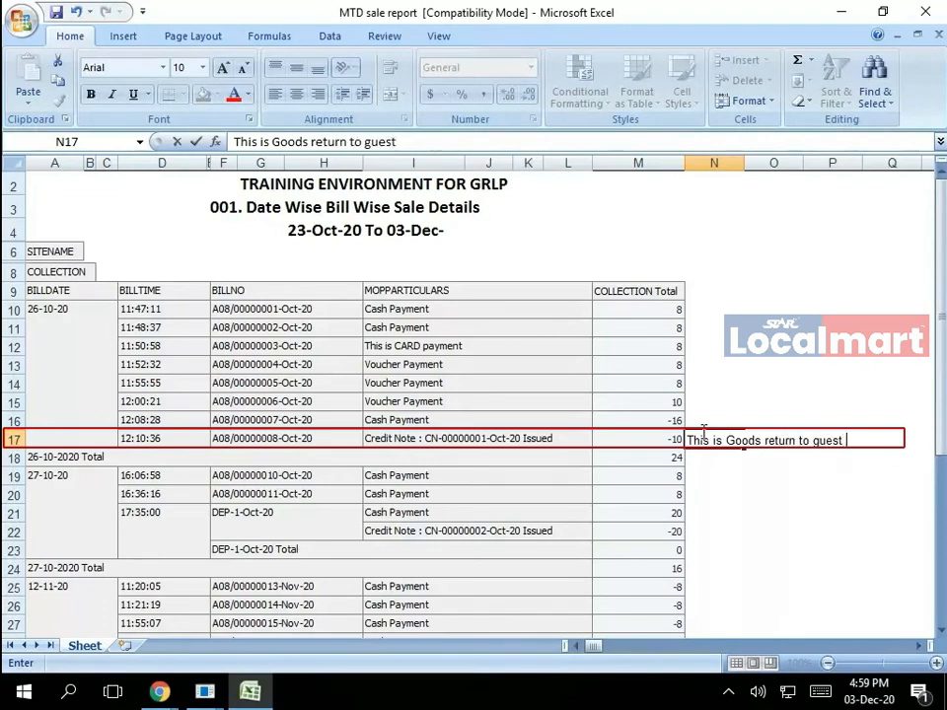
{"action": "type", "text": "entry"}
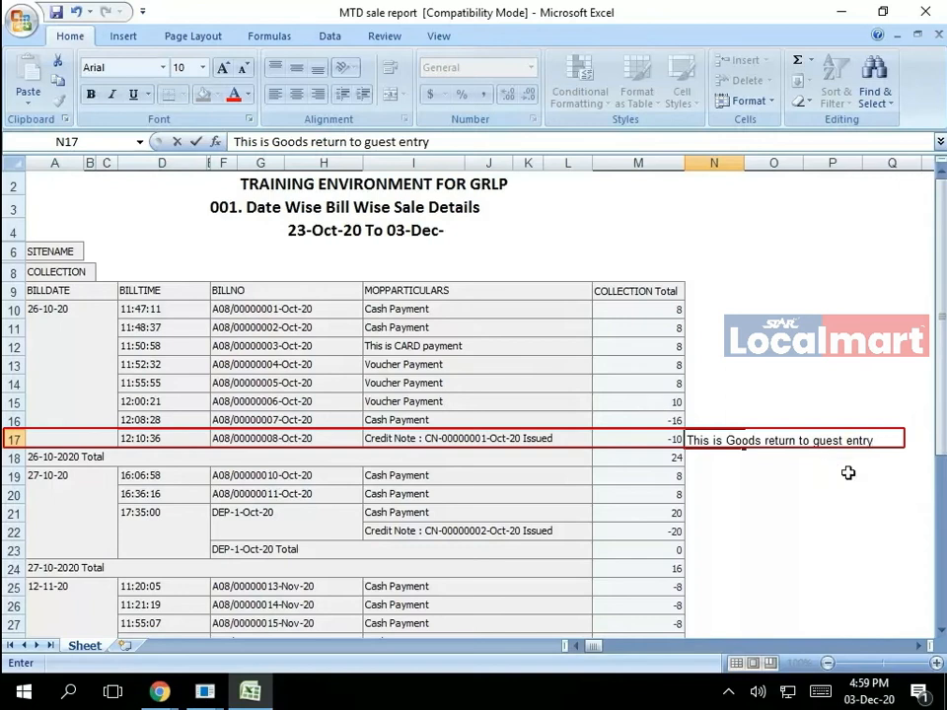
{"action": "left_click", "coordinate": [753, 405]}
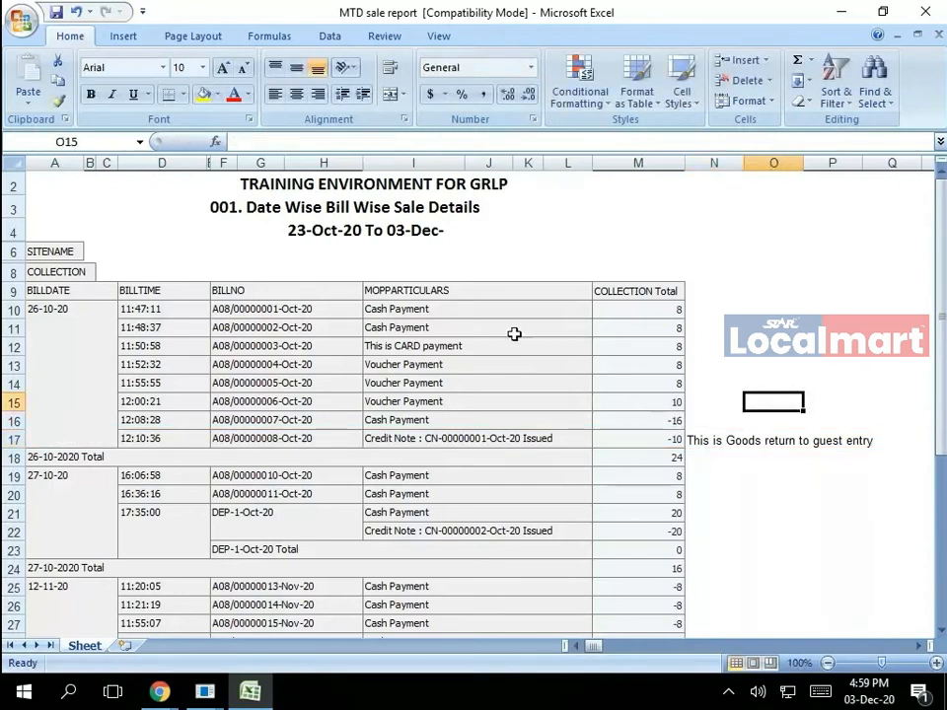
- Fill cell I12 and the credit-note range I16:Q17 with yellow
{"action": "left_click", "coordinate": [479, 346]}
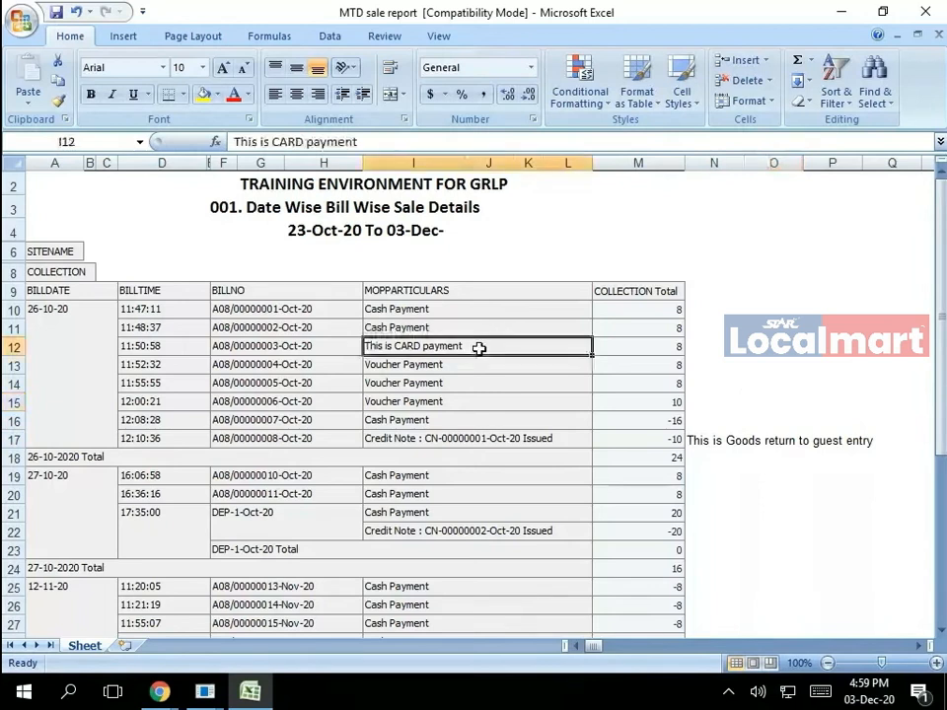
{"action": "left_click", "coordinate": [204, 94]}
{"action": "left_click", "coordinate": [800, 441]}
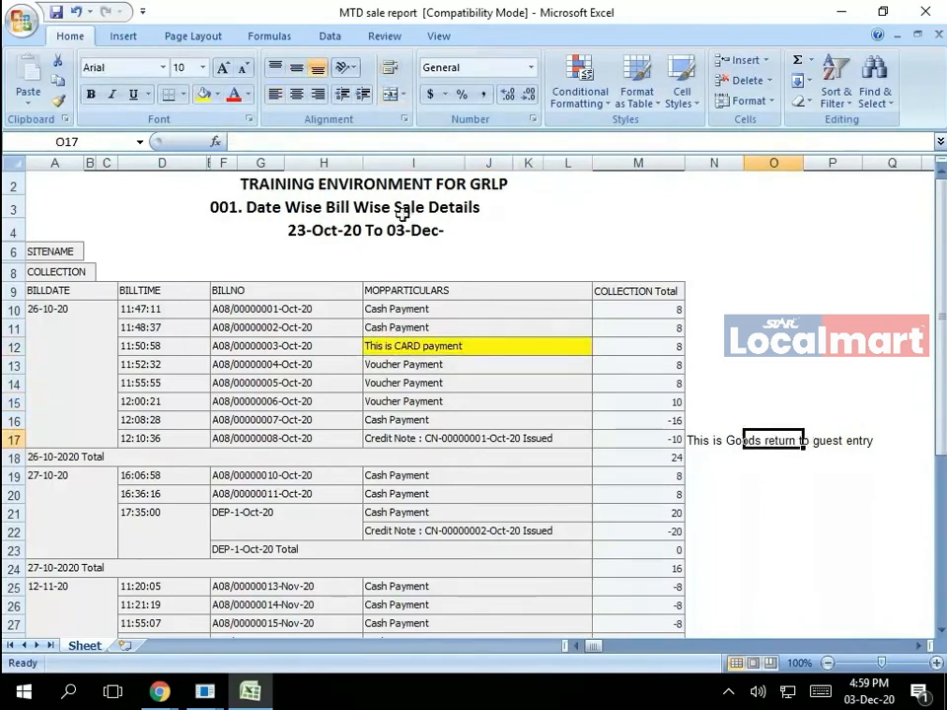
{"action": "left_click_drag", "start_coordinate": [699, 440], "coordinate": [867, 440]}
{"action": "left_click", "coordinate": [438, 424]}
{"action": "left_click_drag", "start_coordinate": [438, 424], "coordinate": [893, 439]}
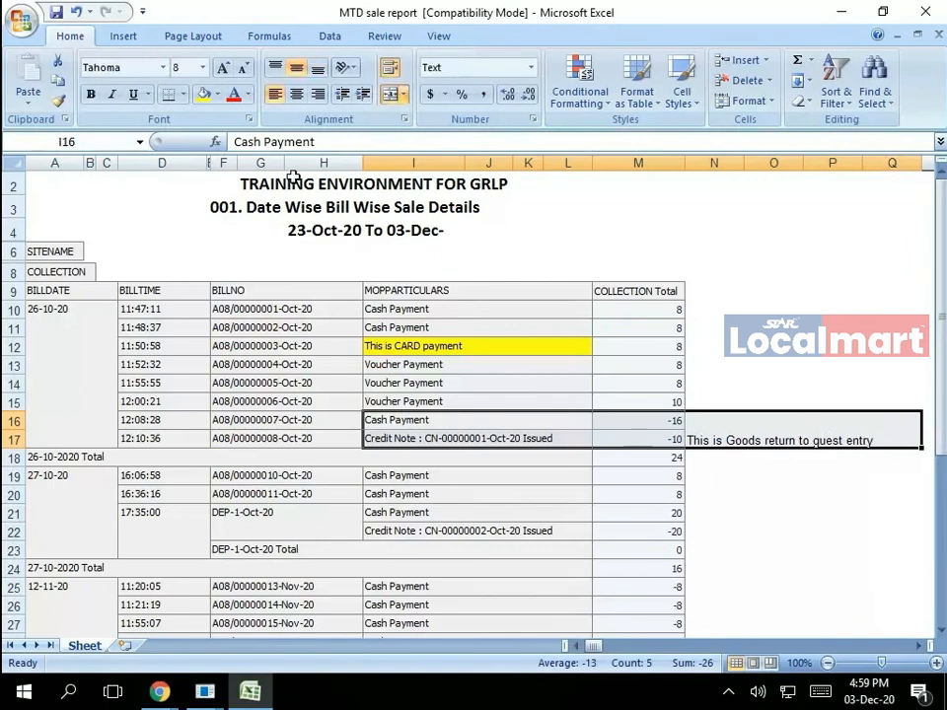
{"action": "left_click", "coordinate": [203, 93]}
{"action": "left_click", "coordinate": [773, 533]}
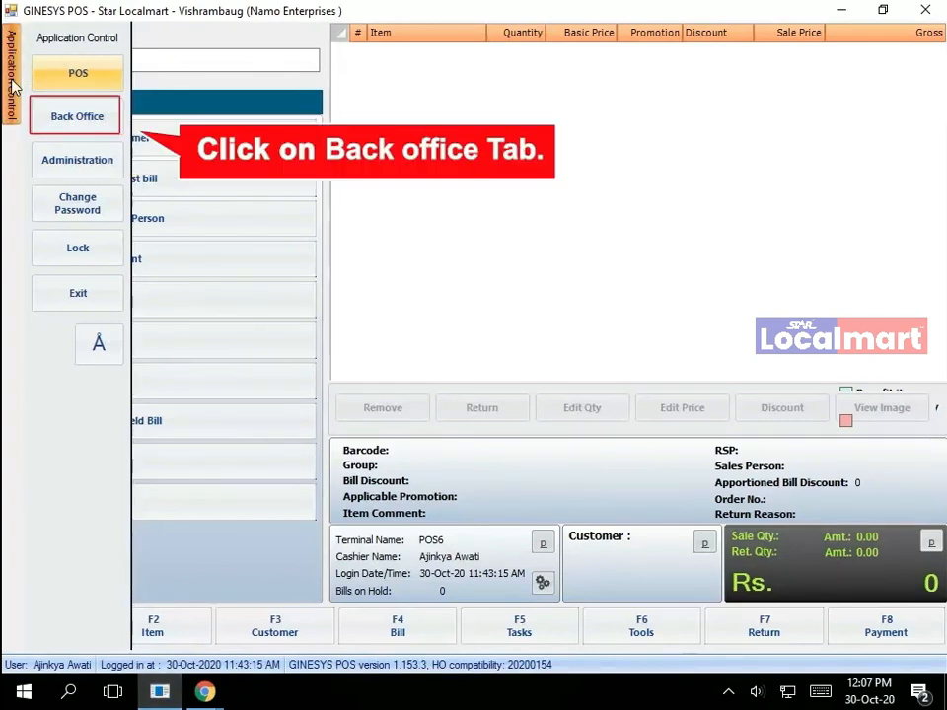
- In Back Office, review the Goods Receive Advice list's Advice No filter, then open the Goods Receive list
{"action": "left_click", "coordinate": [77, 116]}
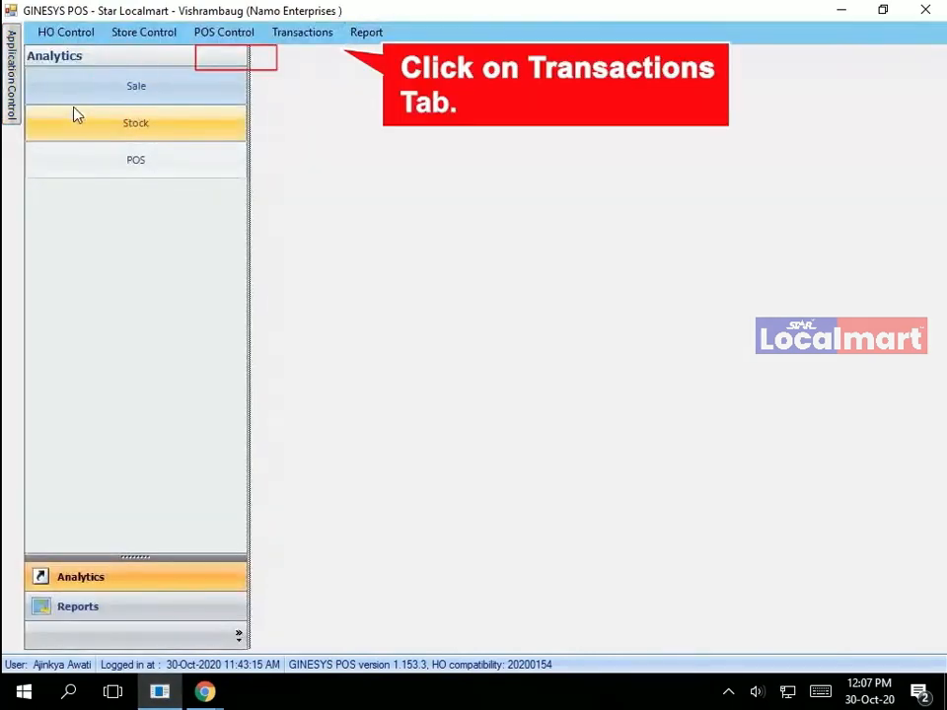
{"action": "left_click", "coordinate": [302, 32]}
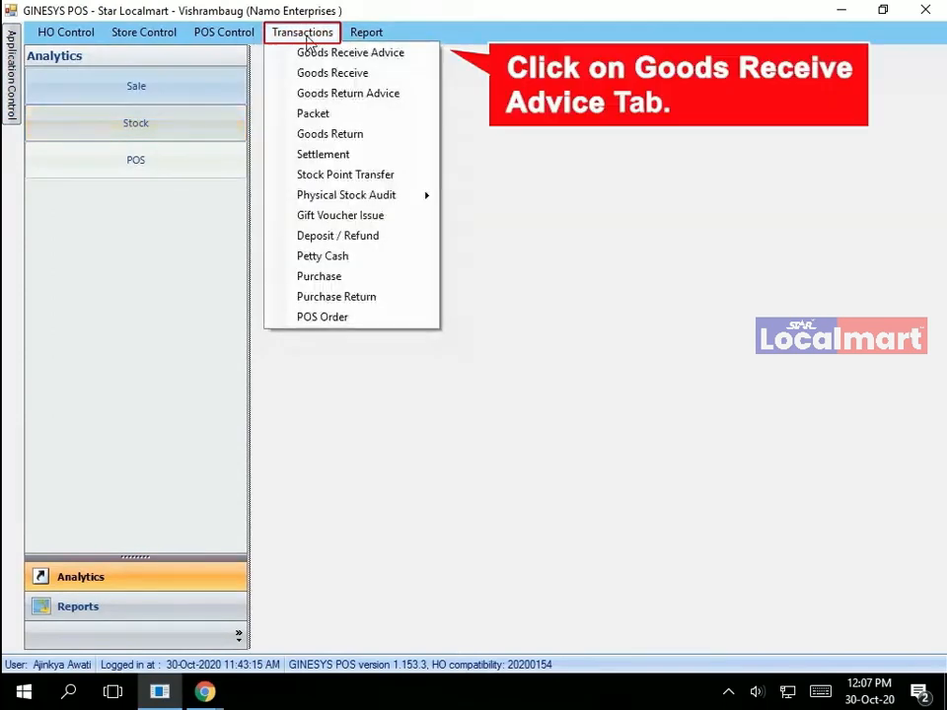
{"action": "left_click", "coordinate": [395, 57]}
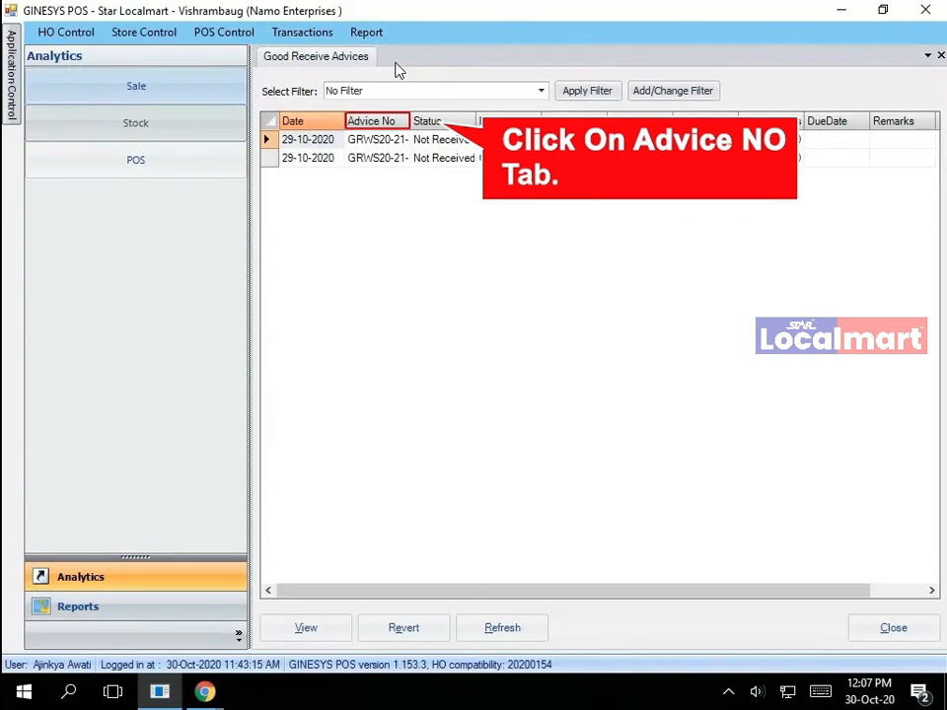
{"action": "left_click", "coordinate": [402, 120]}
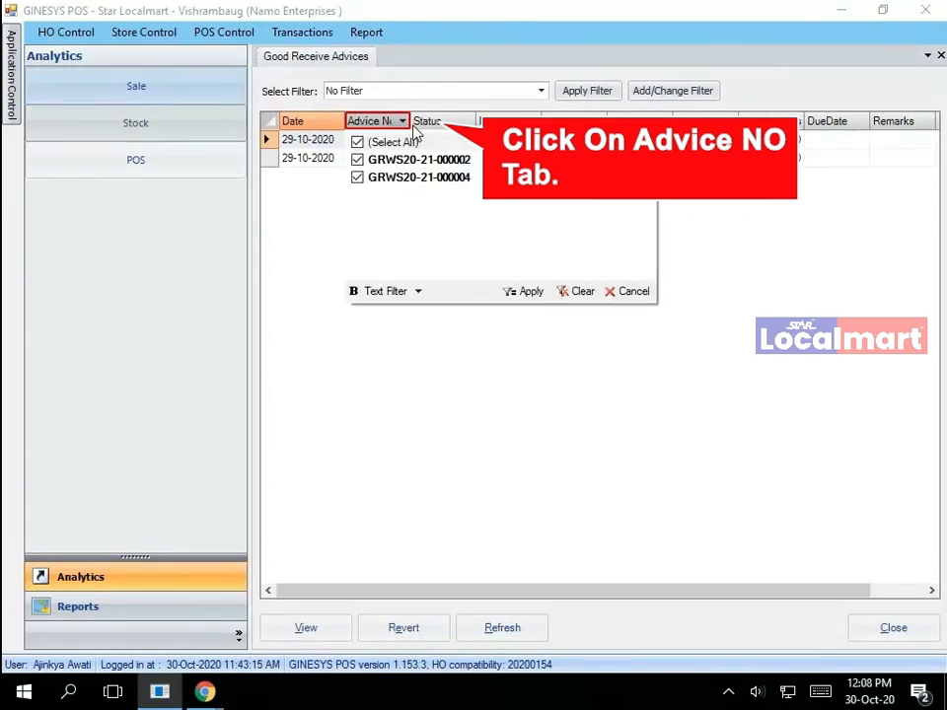
{"action": "left_click", "coordinate": [514, 425]}
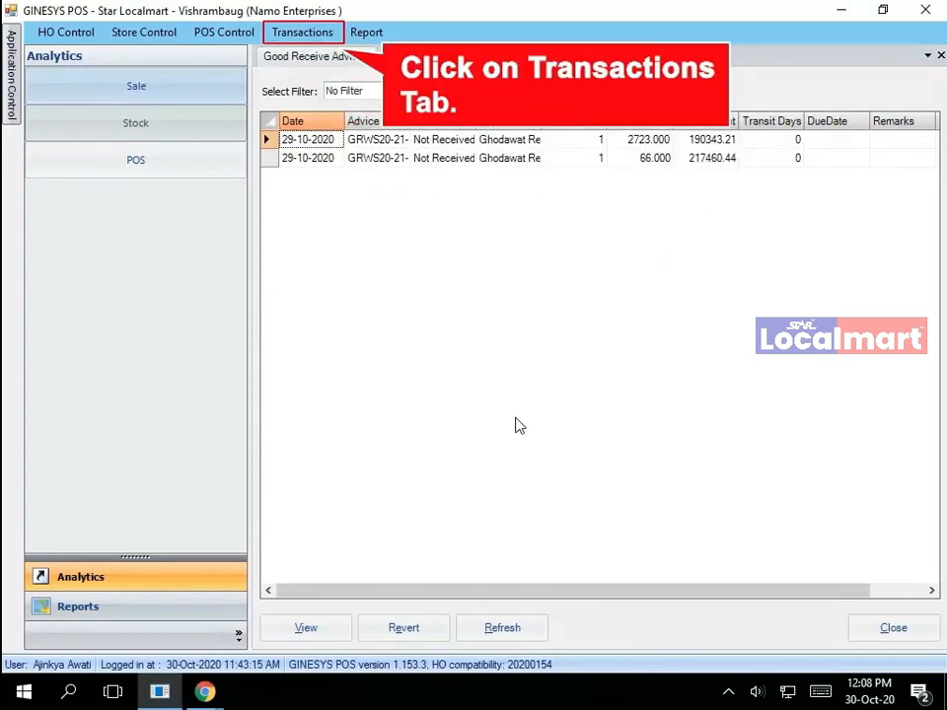
{"action": "left_click", "coordinate": [298, 32]}
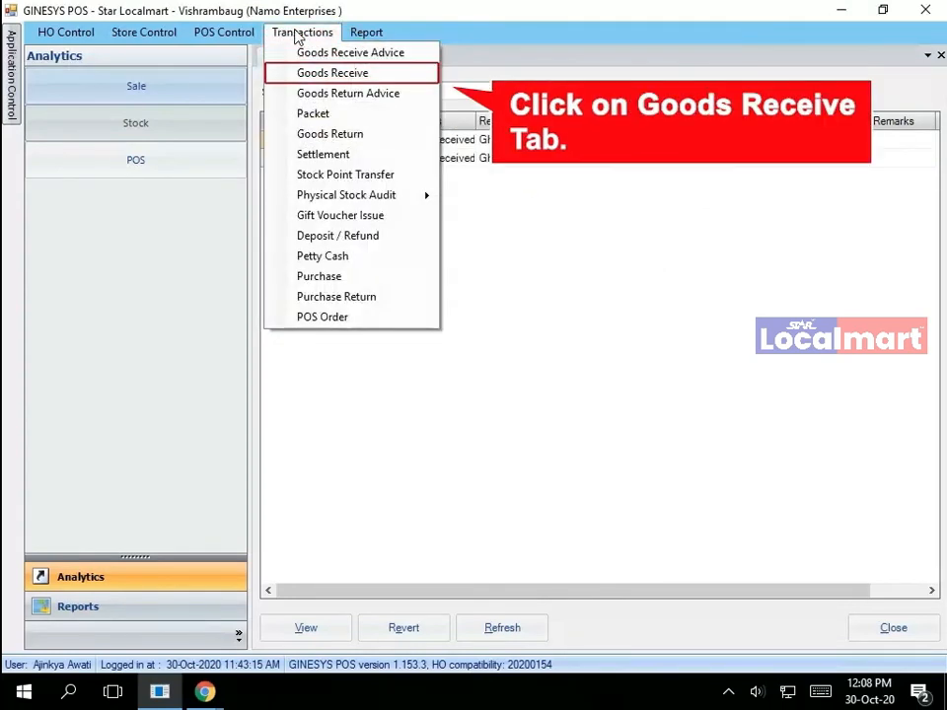
{"action": "left_click", "coordinate": [332, 73]}
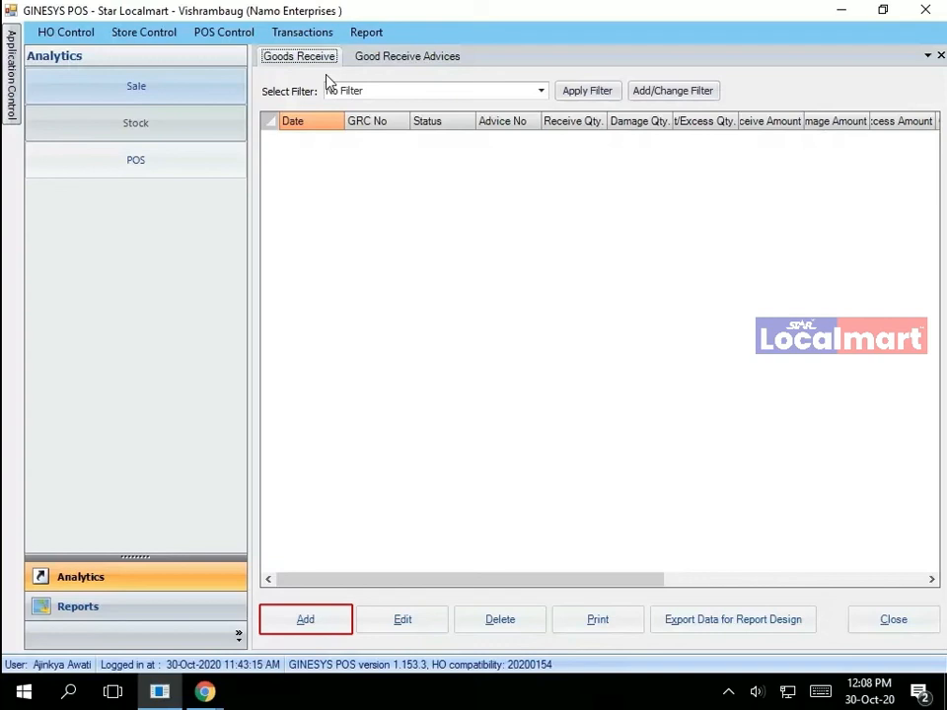
{"action": "left_click", "coordinate": [307, 620]}
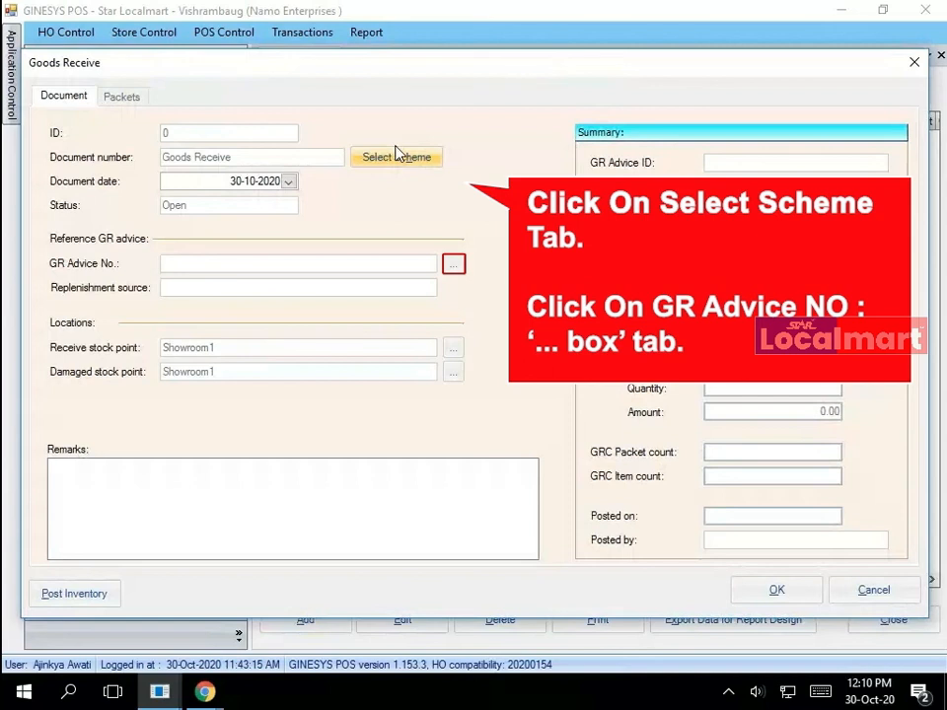
{"action": "left_click", "coordinate": [453, 264]}
{"action": "left_click", "coordinate": [318, 279]}
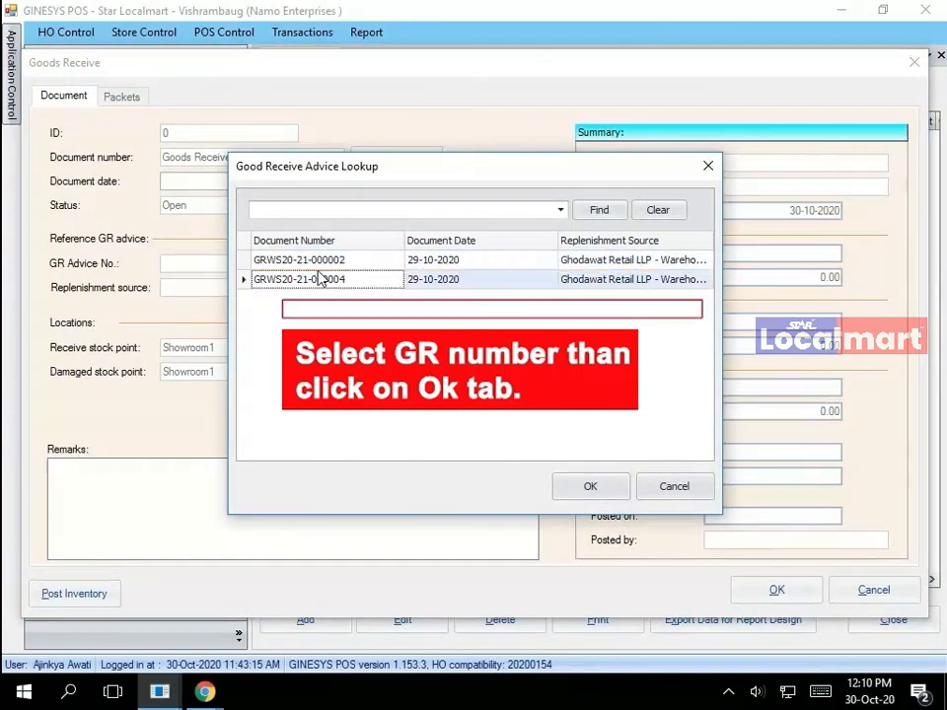
{"action": "left_click", "coordinate": [590, 487]}
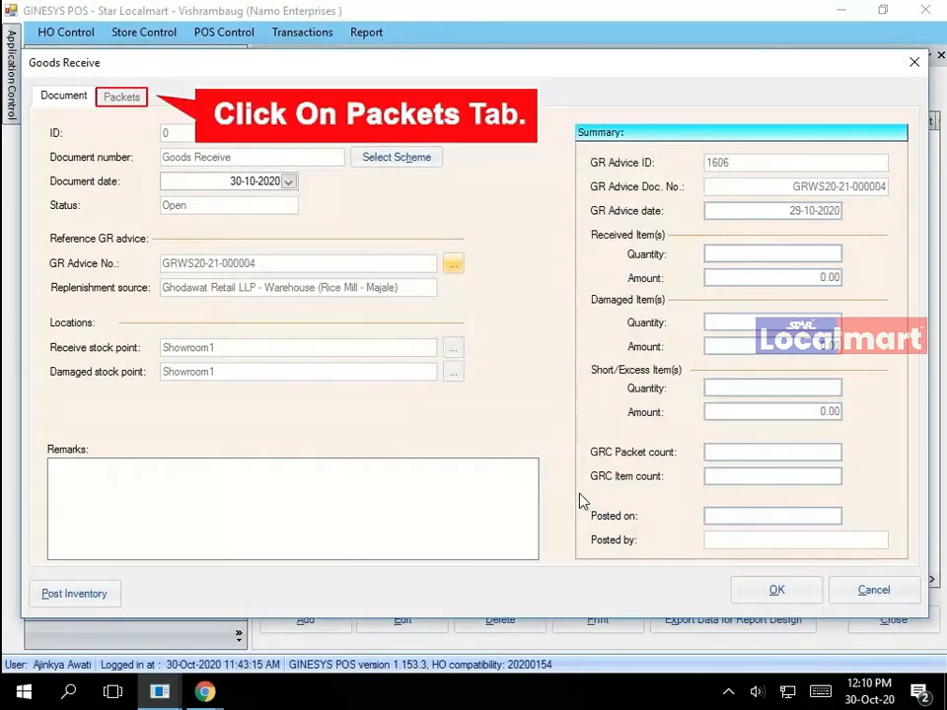
- Reconcile packet 0011603 to load its 2723 items
{"action": "left_click", "coordinate": [123, 97]}
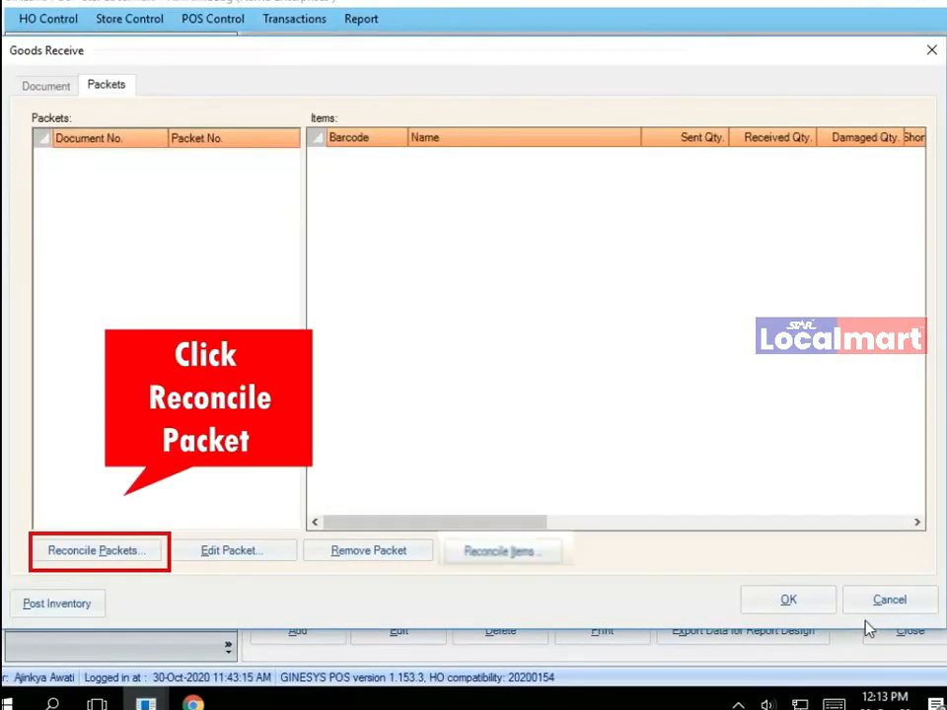
{"action": "left_click", "coordinate": [81, 551]}
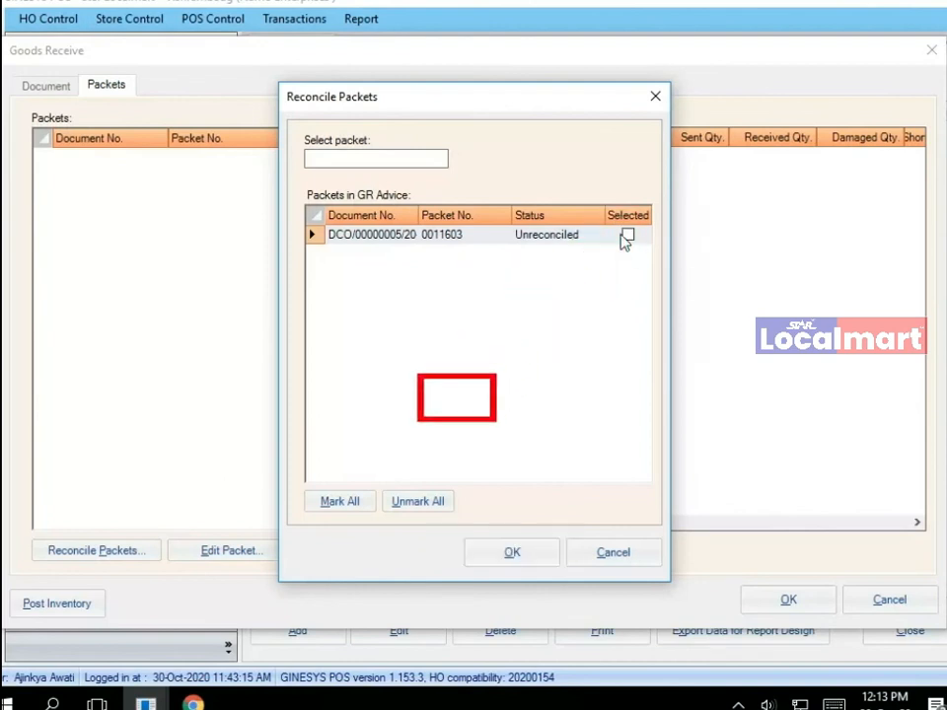
{"action": "left_click", "coordinate": [627, 238]}
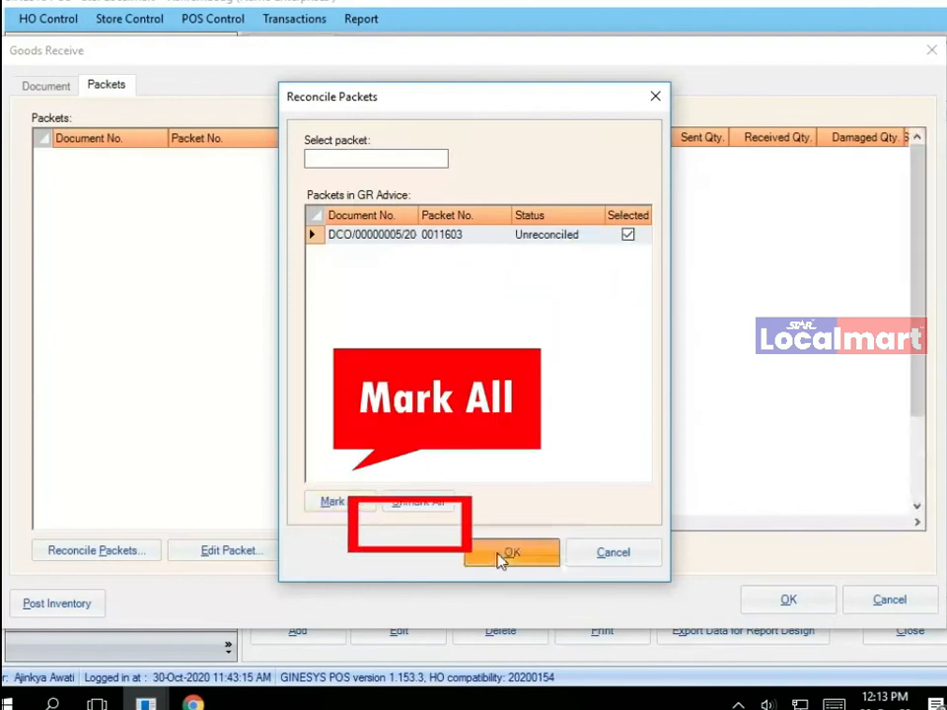
{"action": "left_click", "coordinate": [500, 557]}
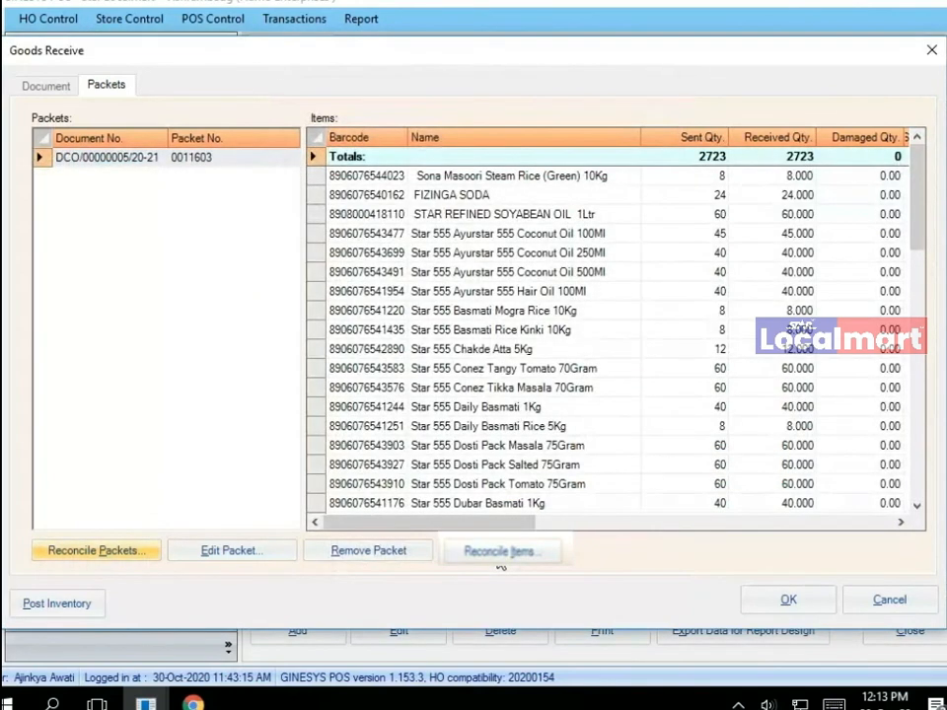
- Save the goods receive as GRC-00000001-Oct-20 and refresh the list to confirm Closed status
{"action": "left_click", "coordinate": [780, 602]}
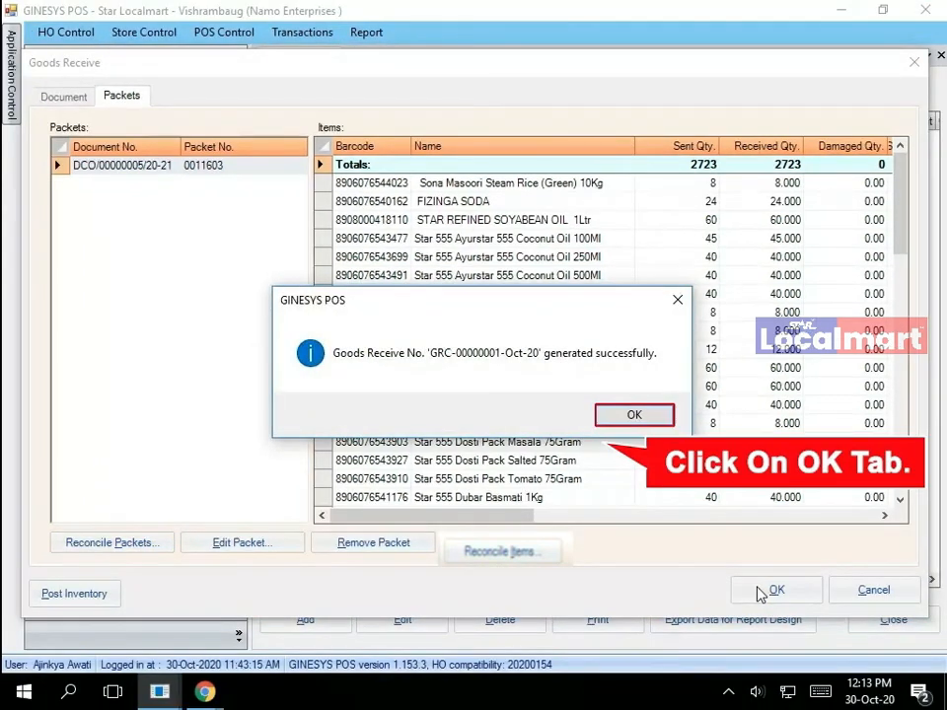
{"action": "left_click", "coordinate": [622, 418]}
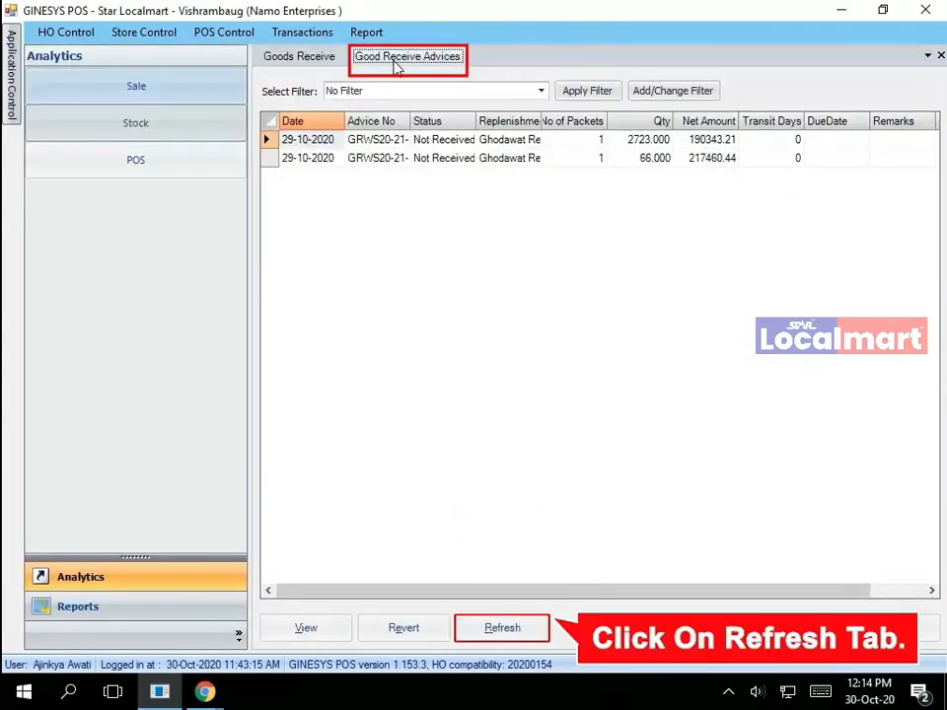
{"action": "left_click", "coordinate": [490, 631]}
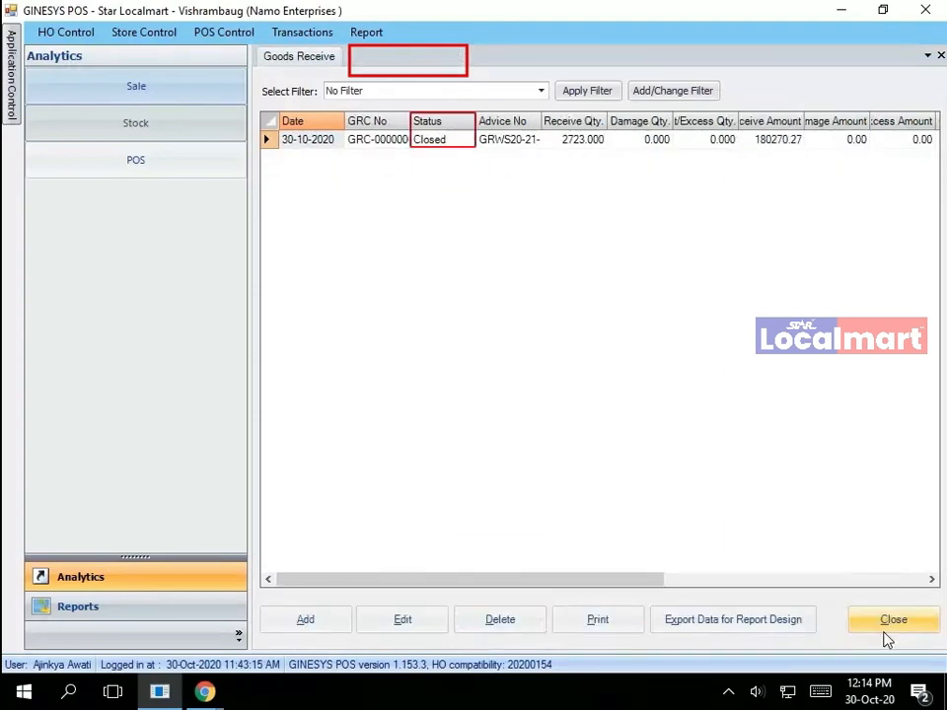